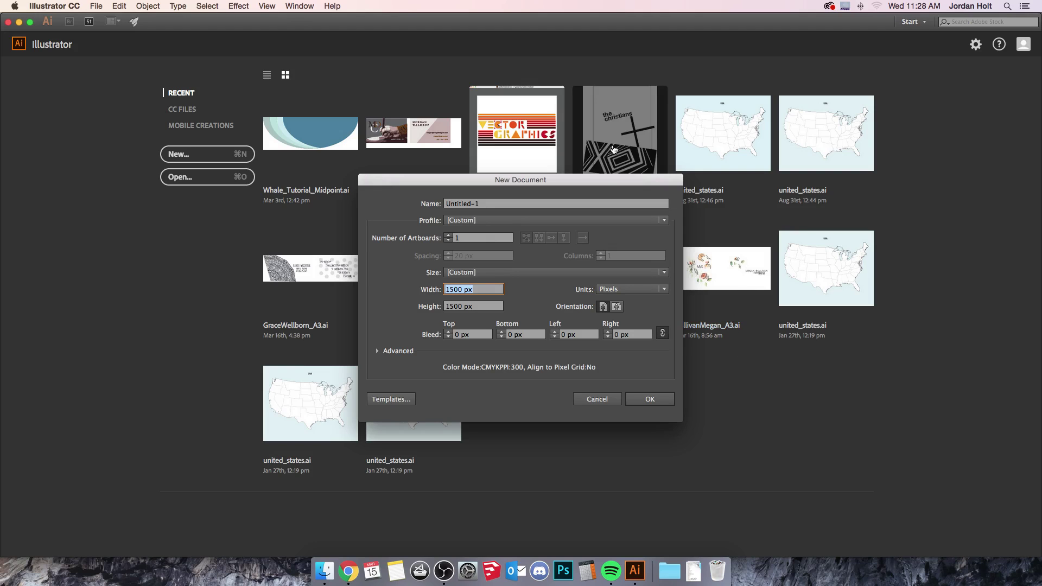
# Set the new document's width to 2400 px and height to 3600 px.
pyautogui.moveTo(602, 185); pyautogui.dragTo(603, 150)
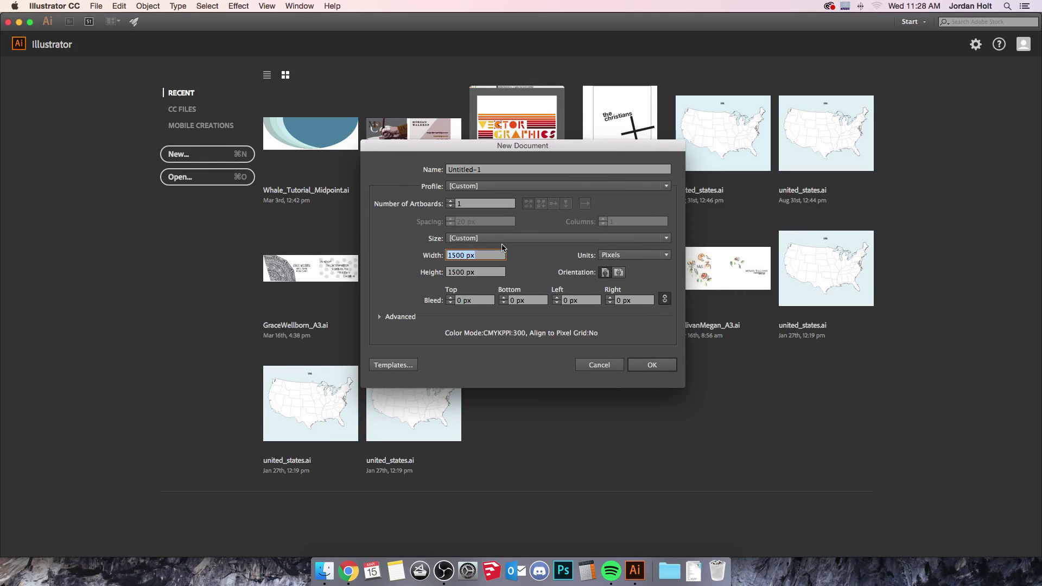
pyautogui.click(460, 255)
pyautogui.press('BackSpace')
pyautogui.press('BackSpace')
pyautogui.press('BackSpace')
pyautogui.press('BackSpace')
pyautogui.press('BackSpace')
pyautogui.write('2400')
pyautogui.click(465, 275)
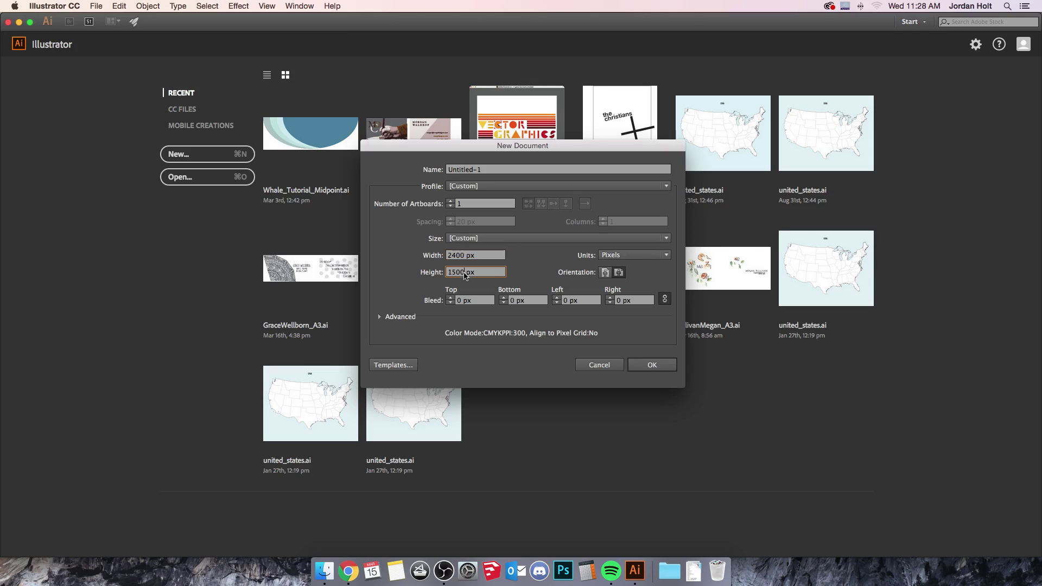
pyautogui.doubleClick(464, 272)
pyautogui.write('3600')
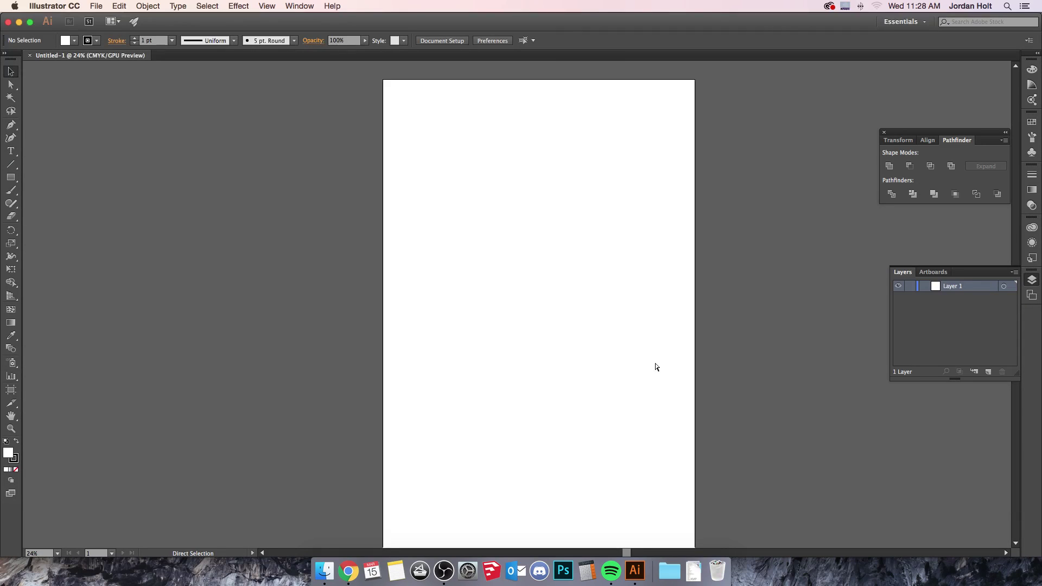
# Open Finished GE-01.jpg from the ThrowAway folder via File > Open.
pyautogui.click(89, 5)
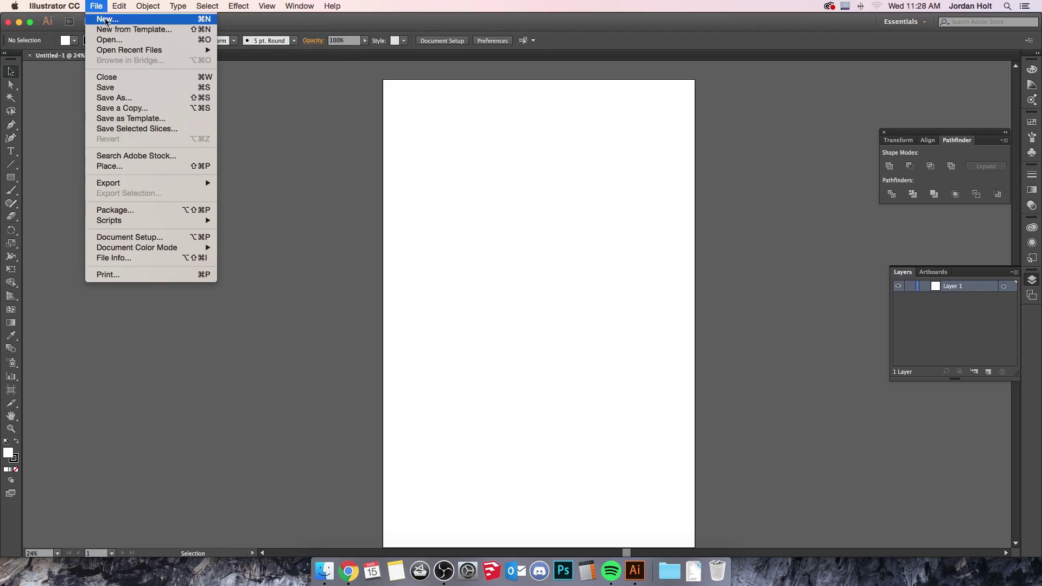
pyautogui.click(121, 42)
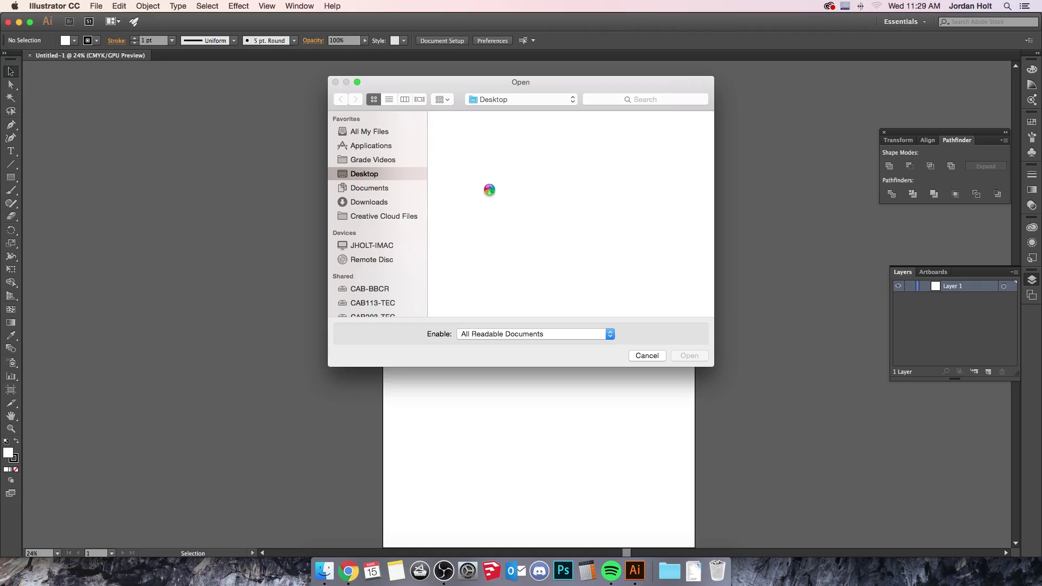
pyautogui.scroll(-2, 501, 184)
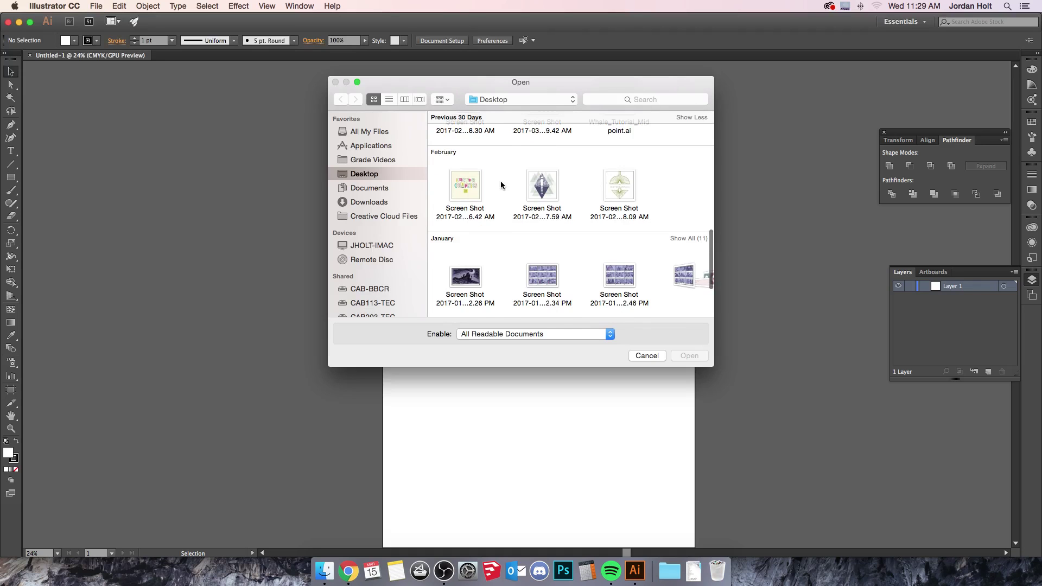
pyautogui.scroll(-5, 501, 184)
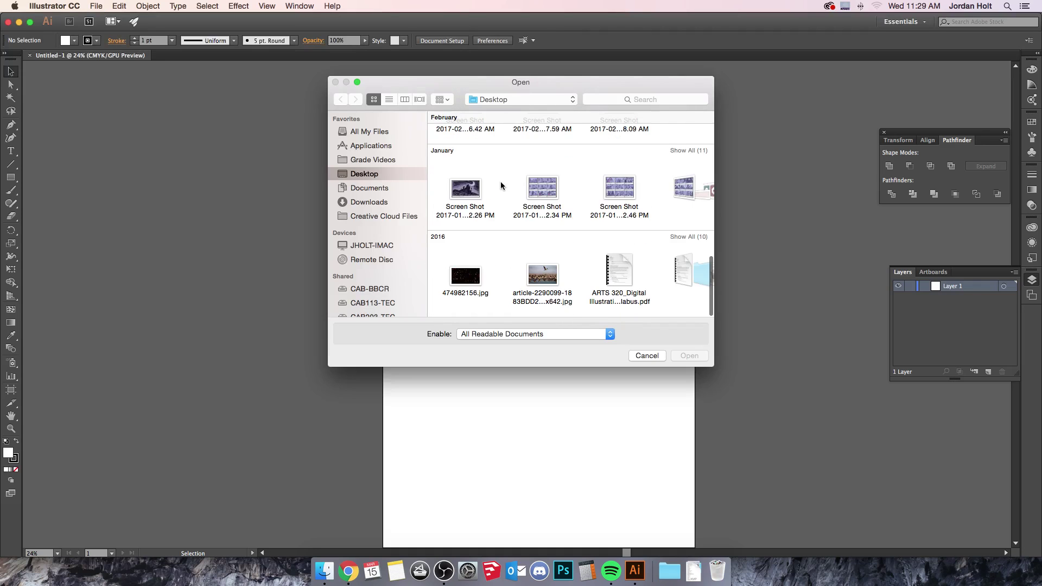
pyautogui.hscroll(5, 543, 271)
pyautogui.doubleClick(613, 276)
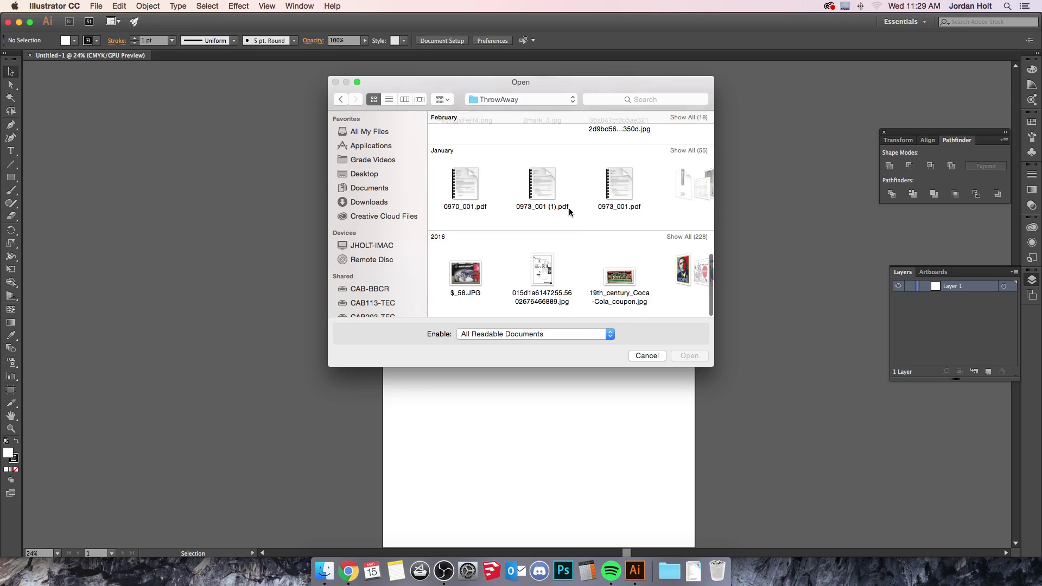
pyautogui.scroll(10, 569, 207)
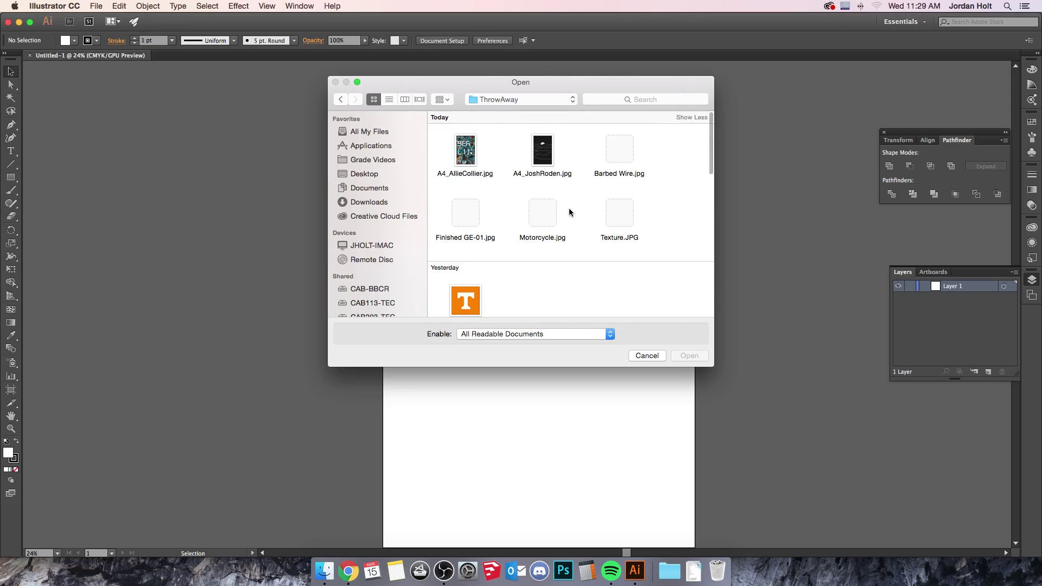
pyautogui.click(462, 216)
pyautogui.click(695, 357)
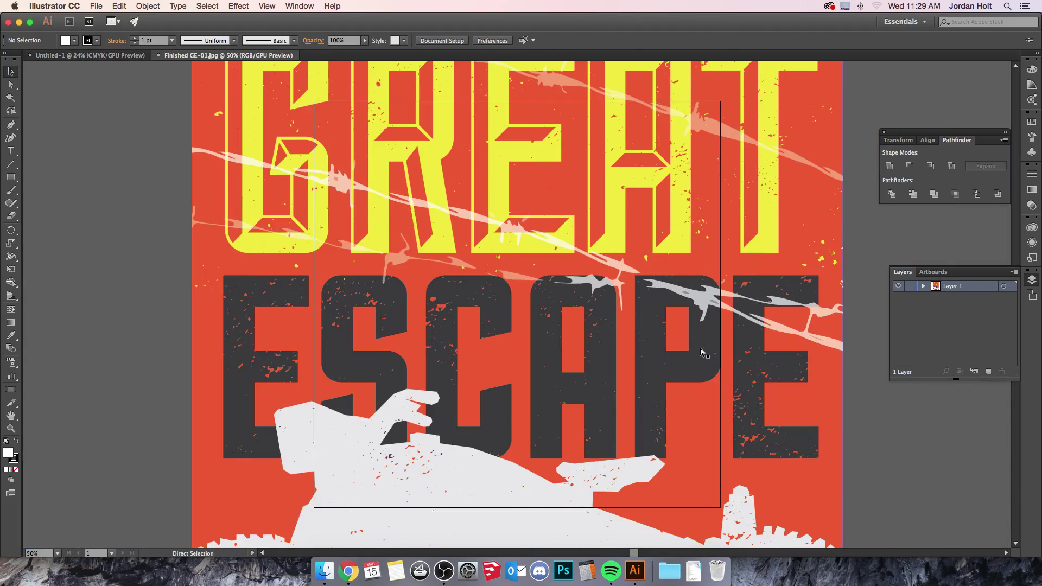
# Zoom out and drag the Great Escape poster image up and left, then deselect it.
pyautogui.press('super+minus')
pyautogui.press('super+minus')
pyautogui.press('super+minus')
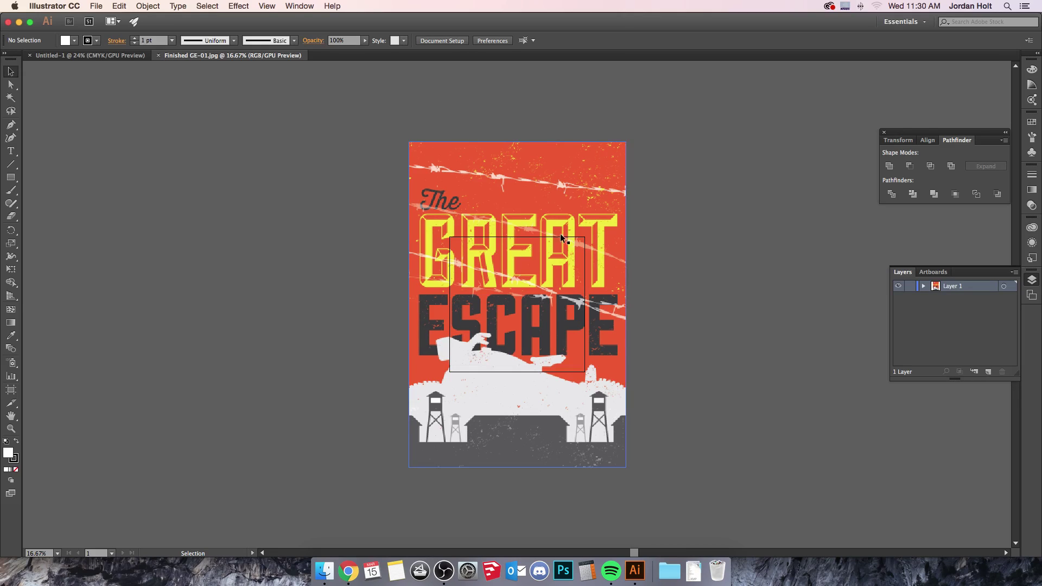
pyautogui.moveTo(502, 188); pyautogui.dragTo(283, 144)
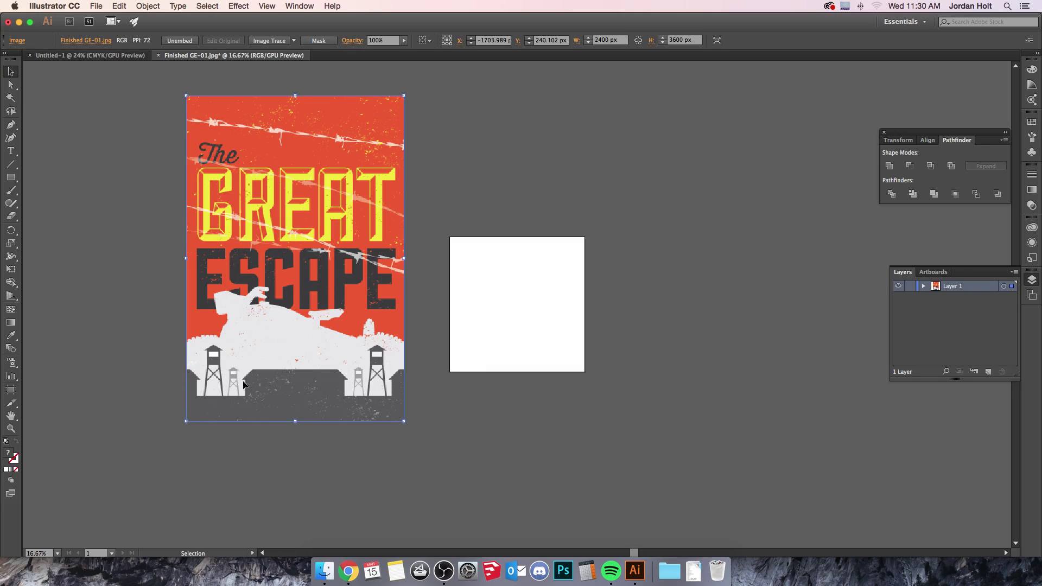
pyautogui.click(101, 157)
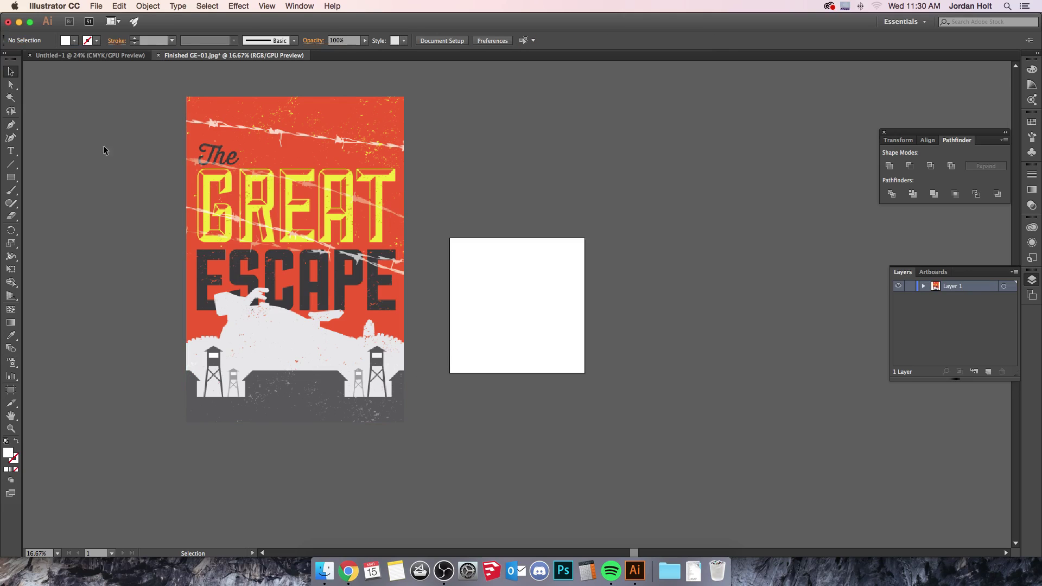
# In Untitled-1, set up the Rectangle tool with no stroke and a dark grey fill.
pyautogui.click(101, 52)
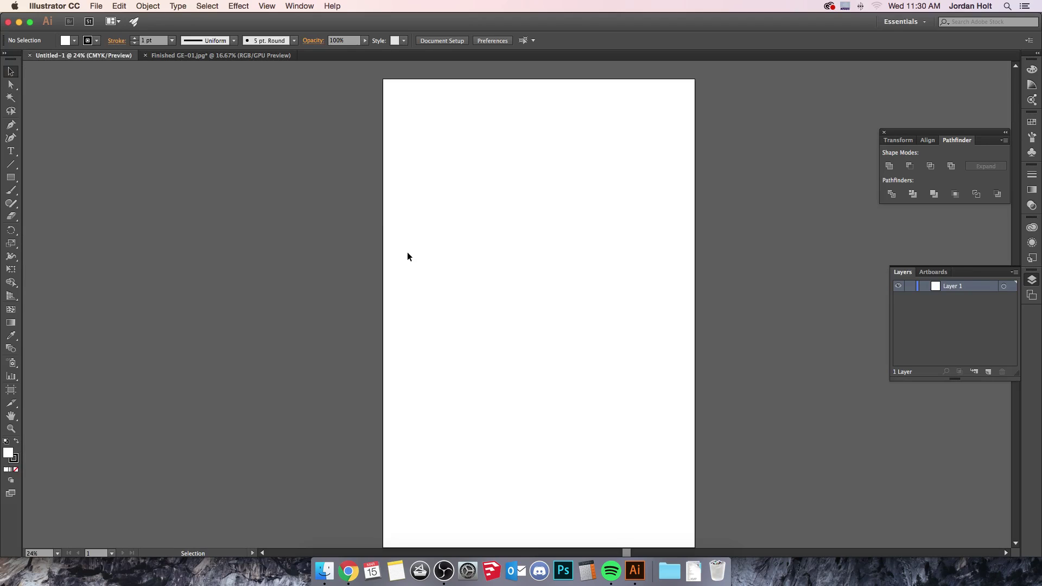
pyautogui.press('super+minus')
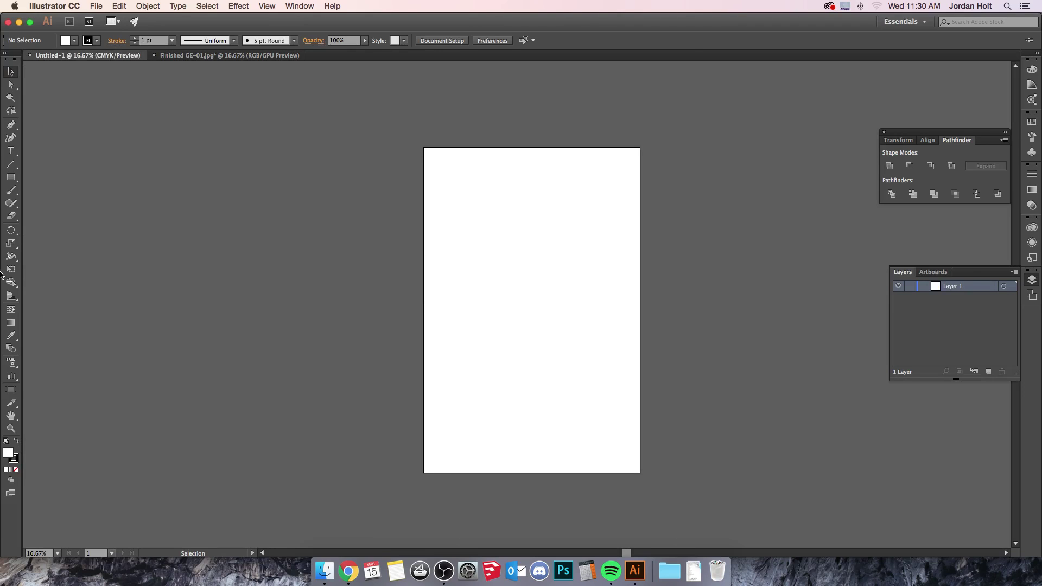
pyautogui.click(10, 178)
pyautogui.click(97, 41)
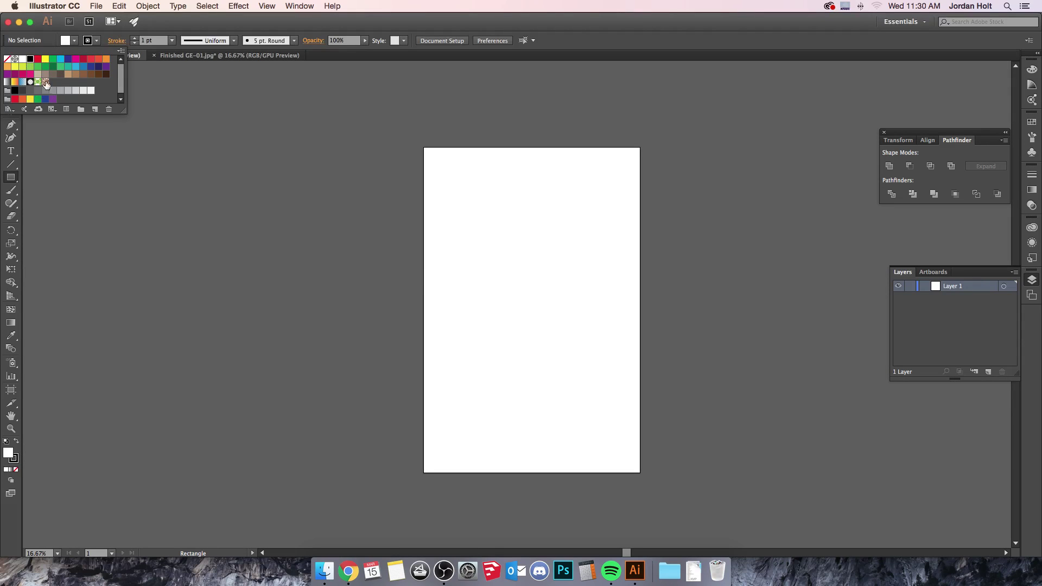
pyautogui.click(7, 58)
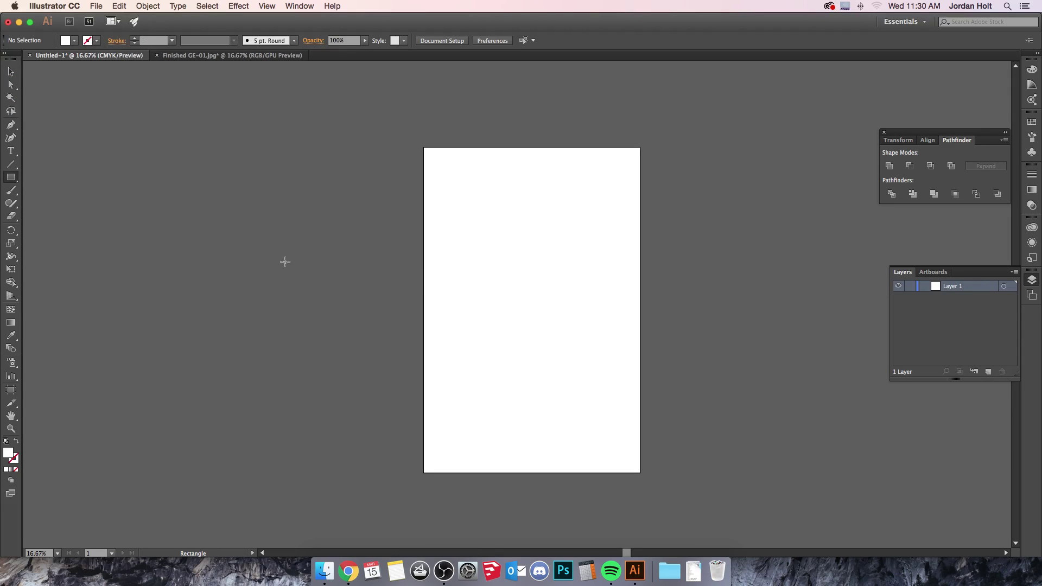
pyautogui.click(74, 41)
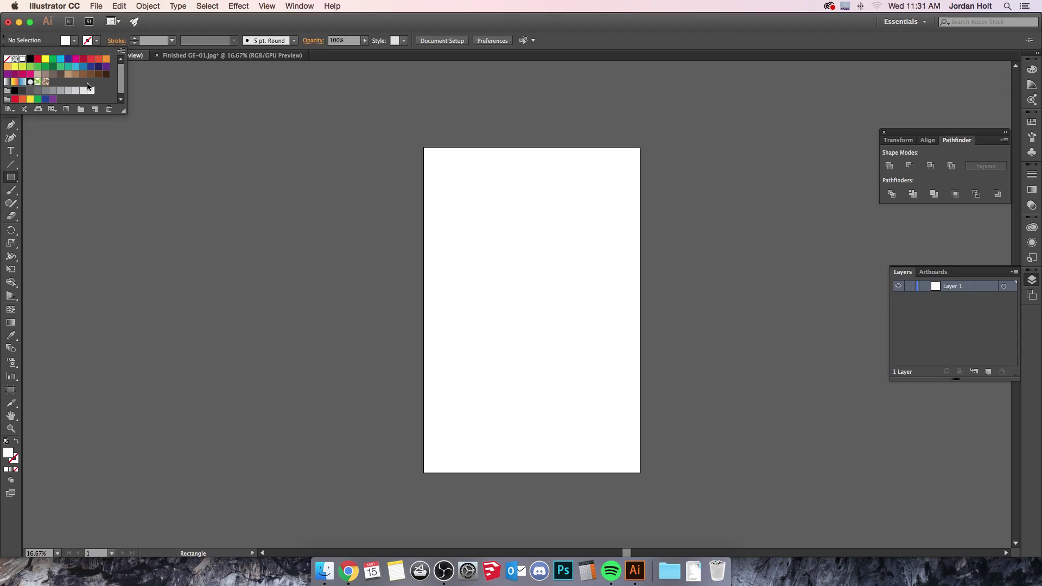
pyautogui.click(27, 94)
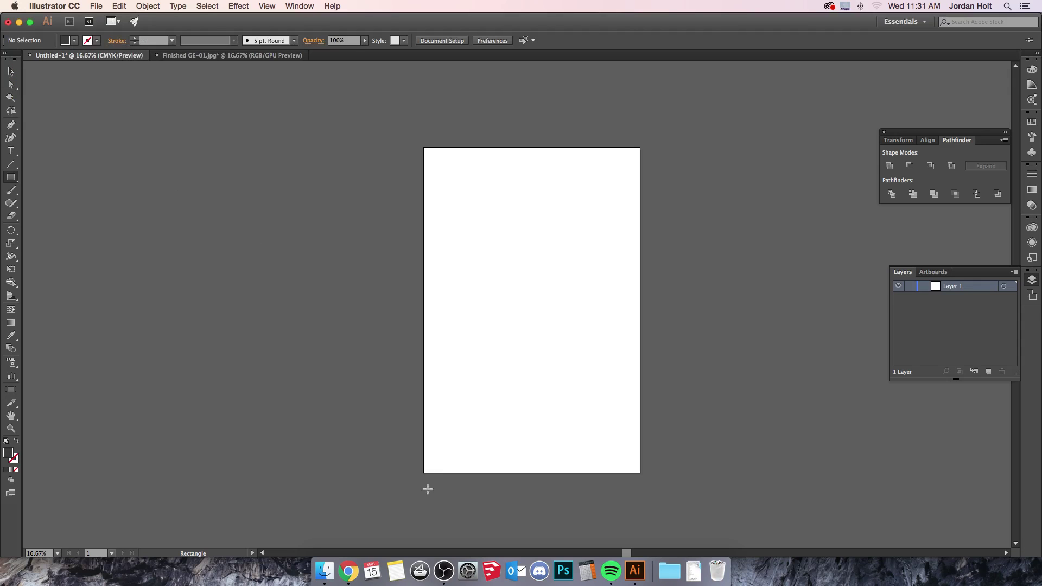
# Draw the dark grey ground rectangle across the artboard's bottom and compare with the reference poster.
pyautogui.moveTo(404, 438); pyautogui.dragTo(594, 467)
pyautogui.press('v')
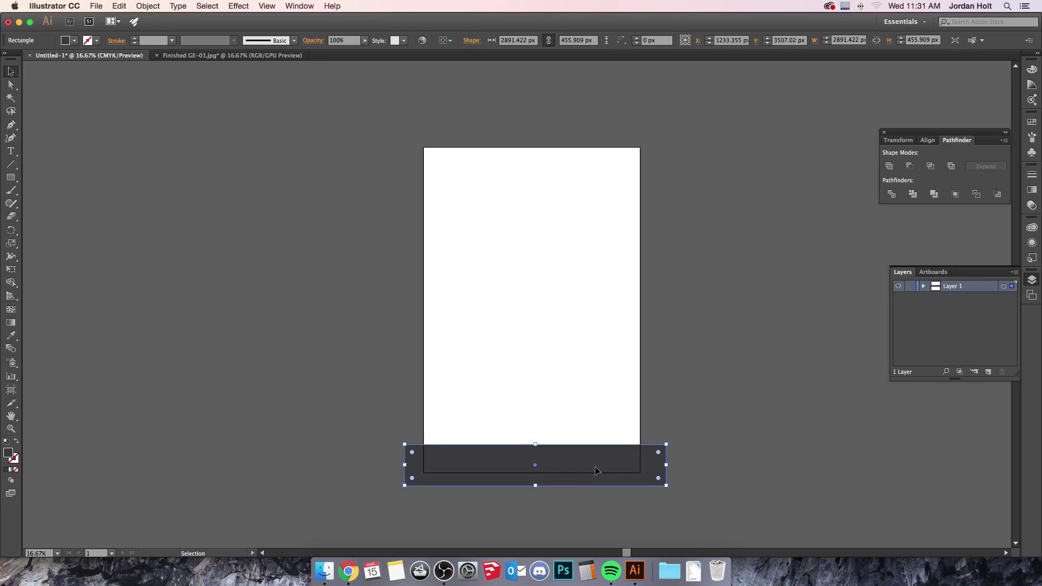
pyautogui.click(246, 352)
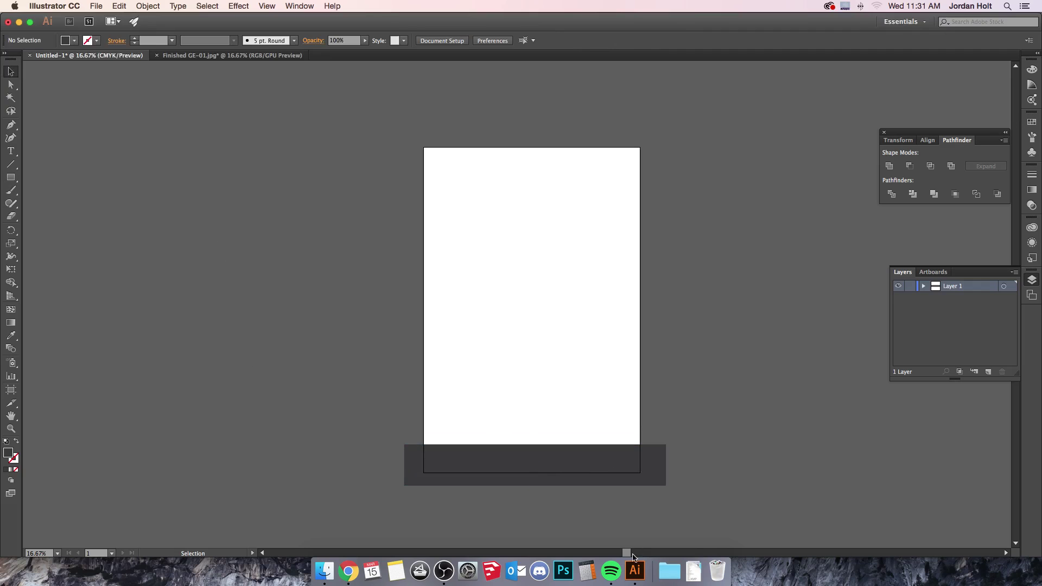
pyautogui.click(245, 54)
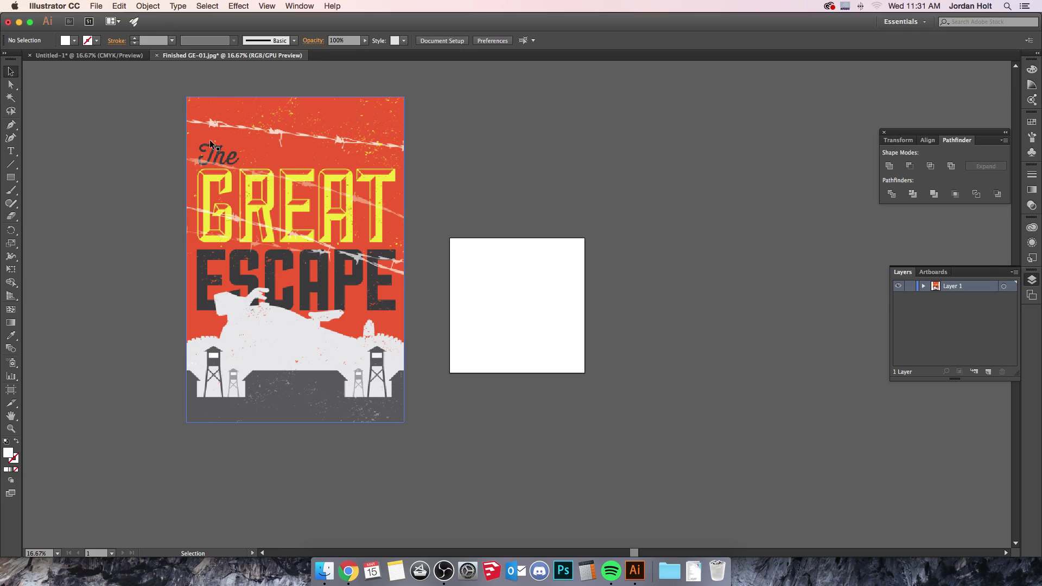
pyautogui.click(89, 55)
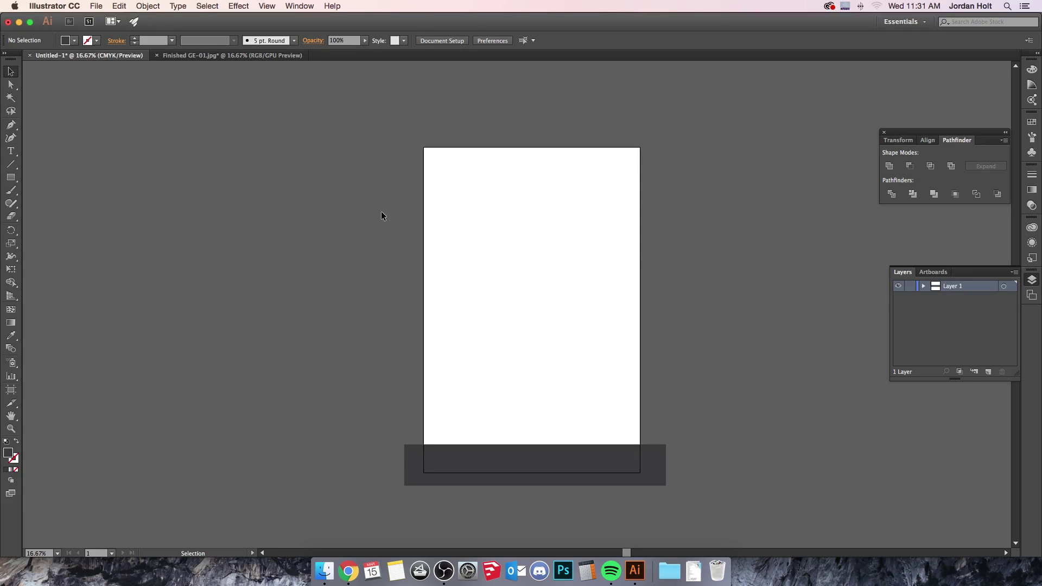
# Draw a small dark square and a tall thin bar about 38 px wide.
pyautogui.click(11, 178)
pyautogui.press('super+equal')
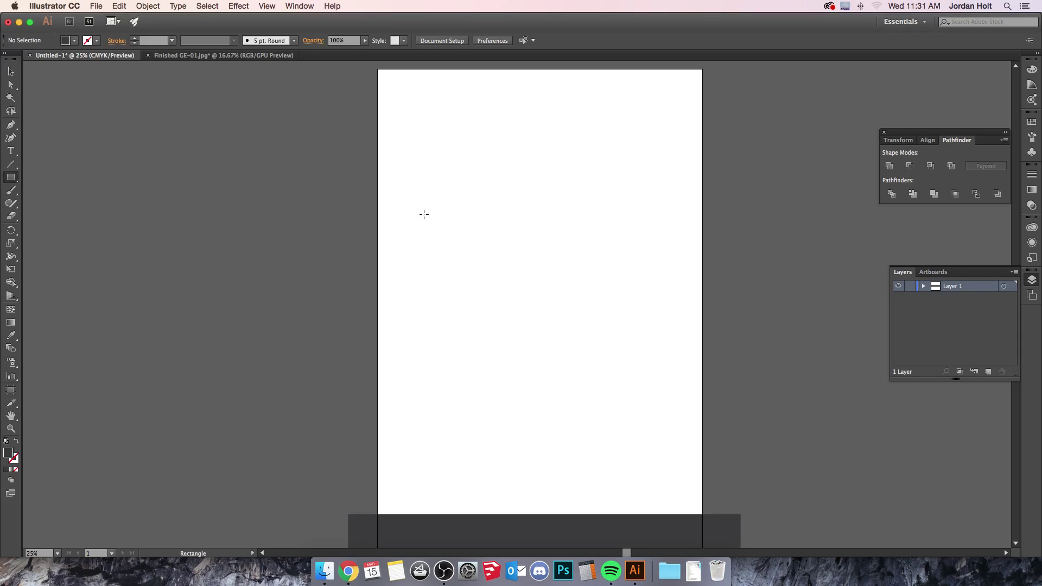
pyautogui.moveTo(426, 213); pyautogui.dragTo(465, 256)
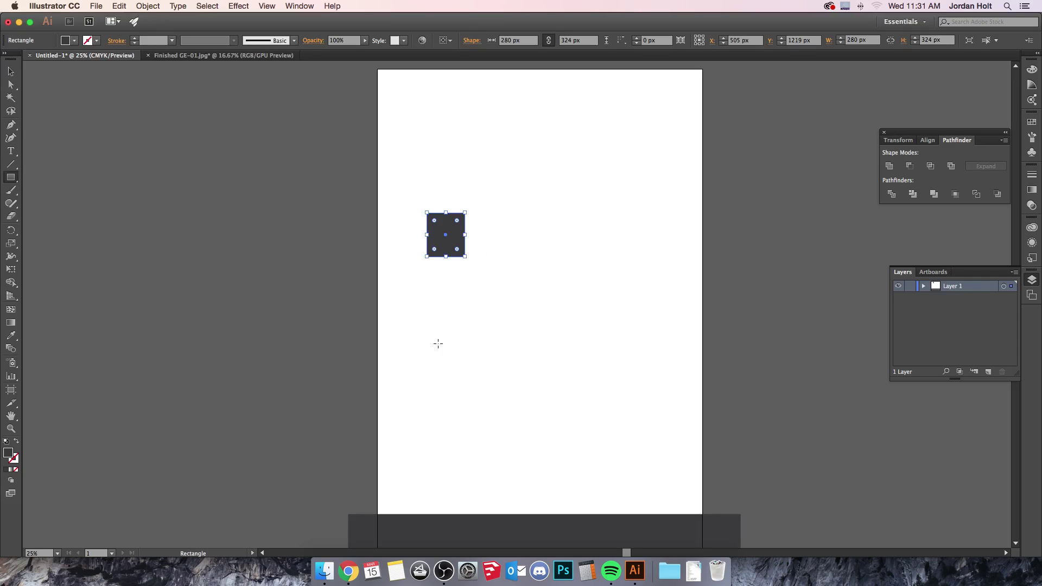
pyautogui.moveTo(566, 262); pyautogui.dragTo(573, 441)
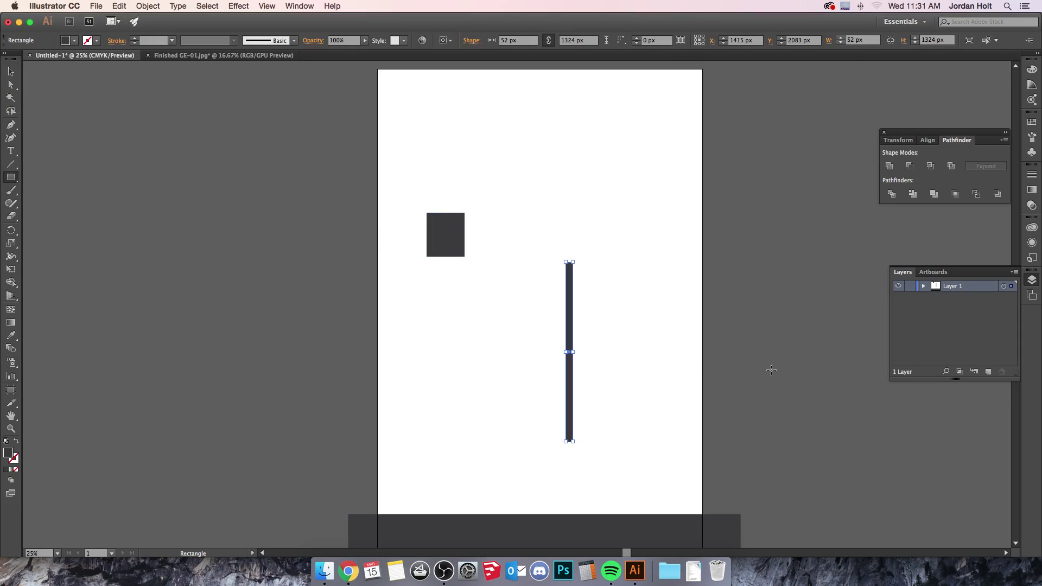
pyautogui.click(10, 71)
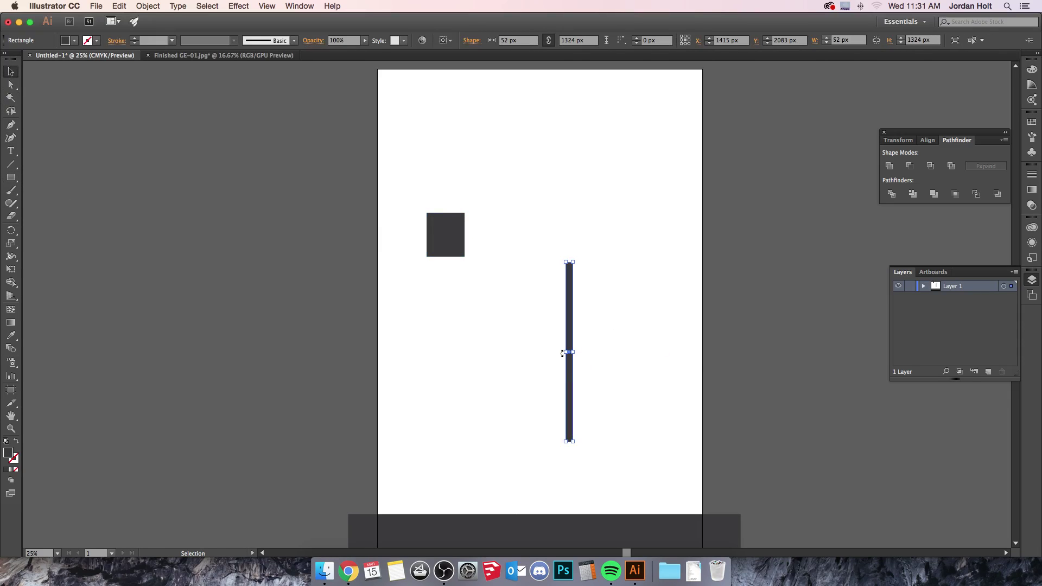
pyautogui.moveTo(575, 353); pyautogui.dragTo(571, 353)
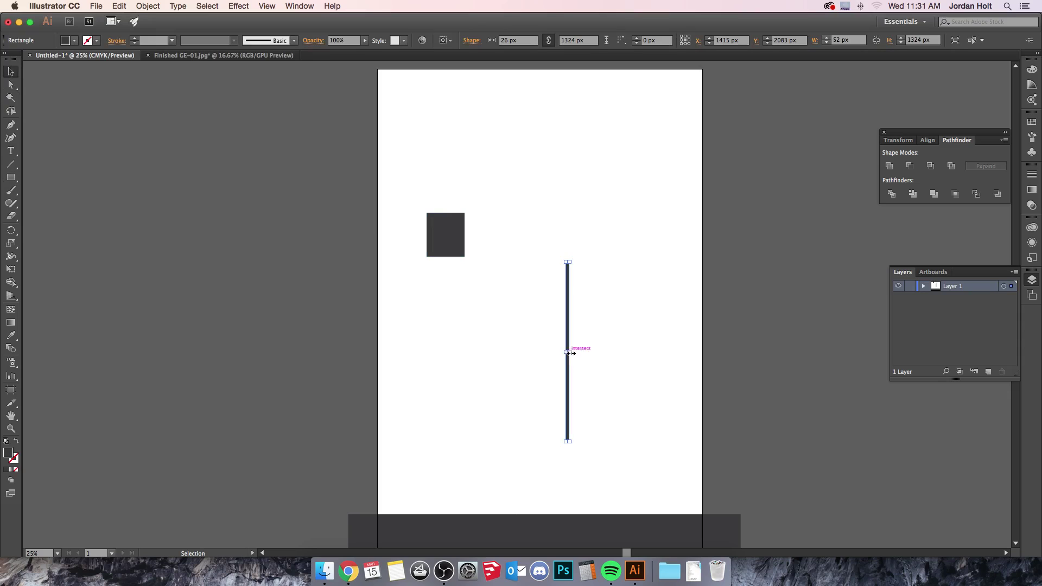
pyautogui.press('super+equal')
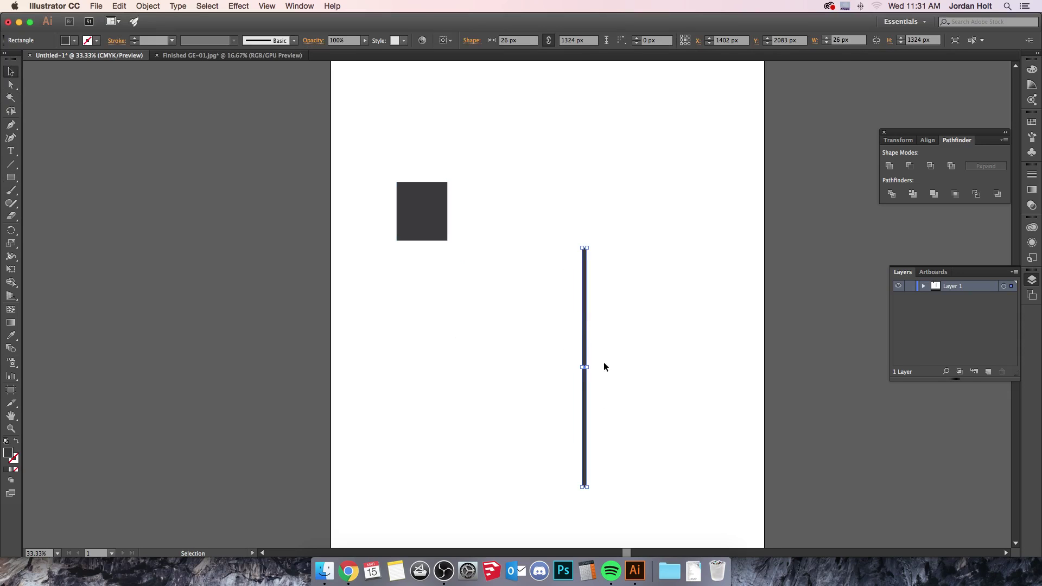
pyautogui.moveTo(587, 367); pyautogui.dragTo(589, 367)
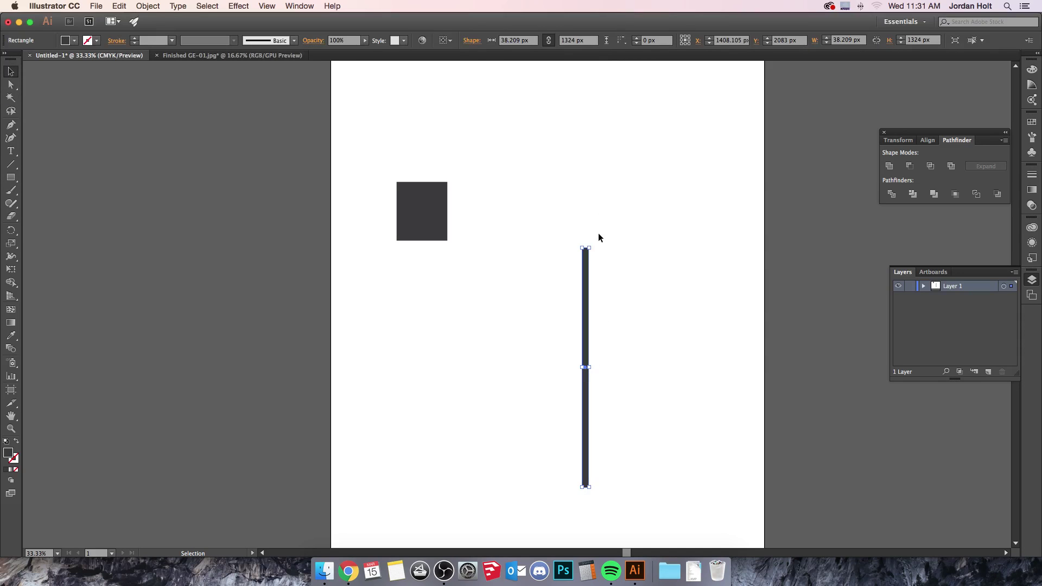
# Tilt the bar and fit its top onto the square's bottom-left corner as the left leg.
pyautogui.moveTo(594, 243); pyautogui.dragTo(398, 264)
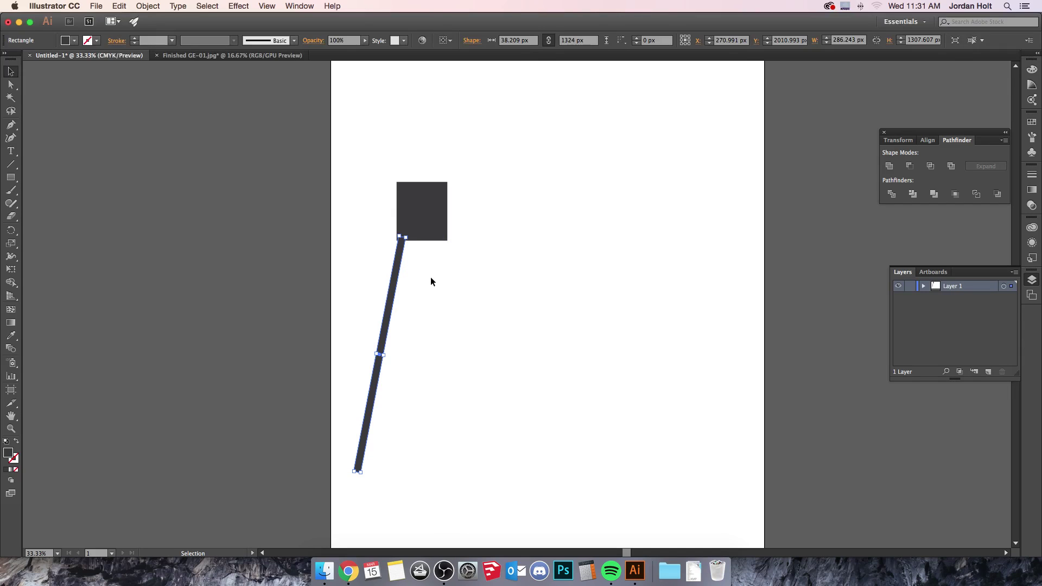
pyautogui.press('Left')
pyautogui.press('Left')
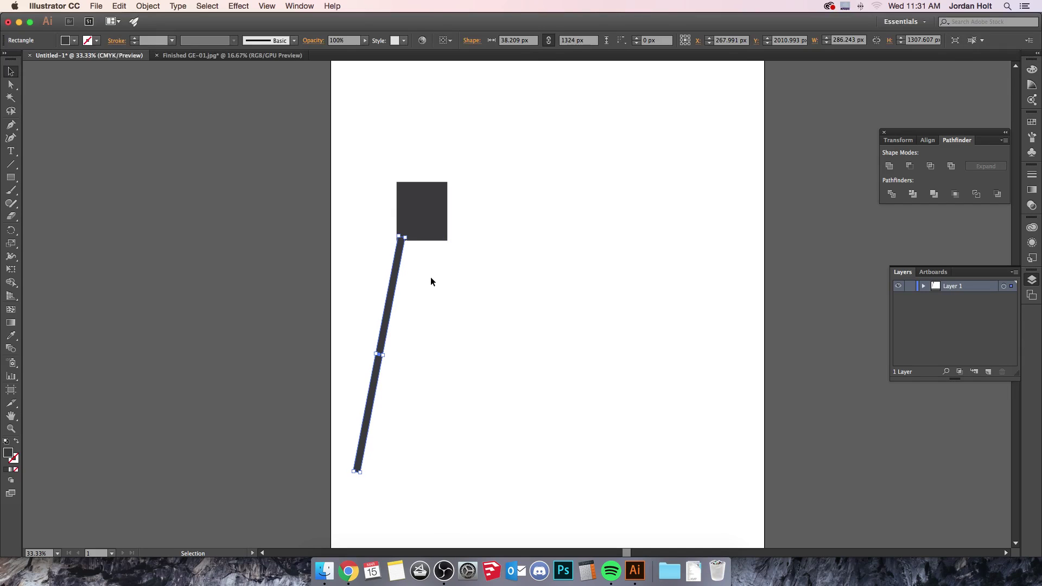
pyautogui.click(431, 278)
pyautogui.click(394, 264)
pyautogui.press('Left')
pyautogui.press('Left')
pyautogui.press('Left')
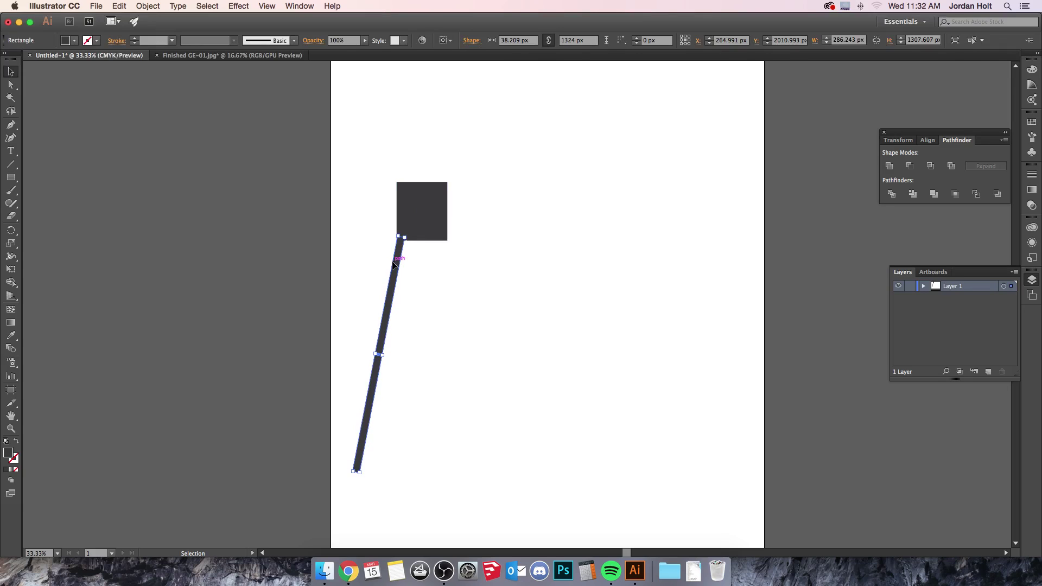
pyautogui.moveTo(359, 476); pyautogui.dragTo(384, 425)
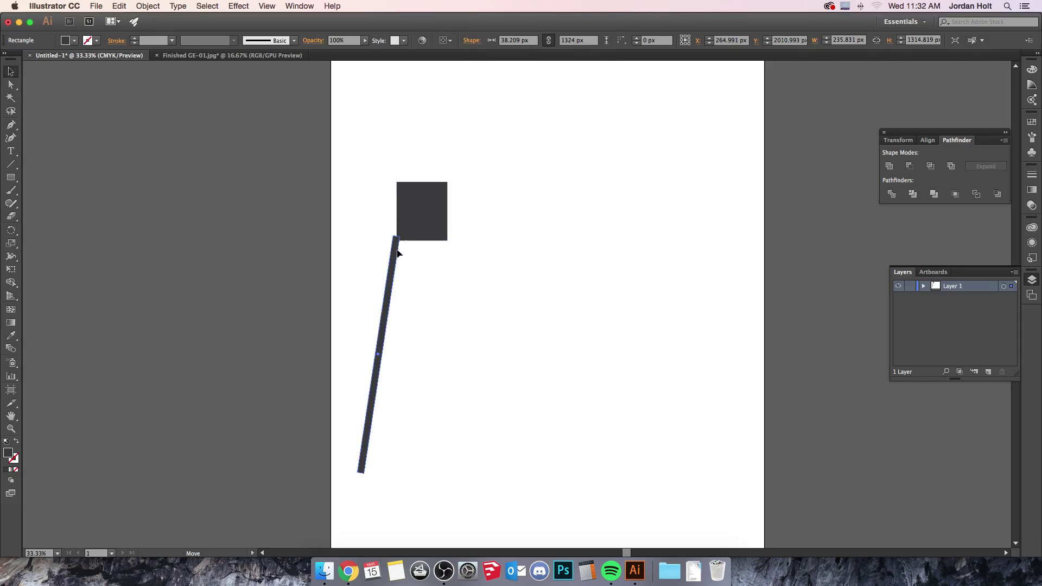
pyautogui.moveTo(396, 253); pyautogui.dragTo(401, 254)
pyautogui.click(475, 290)
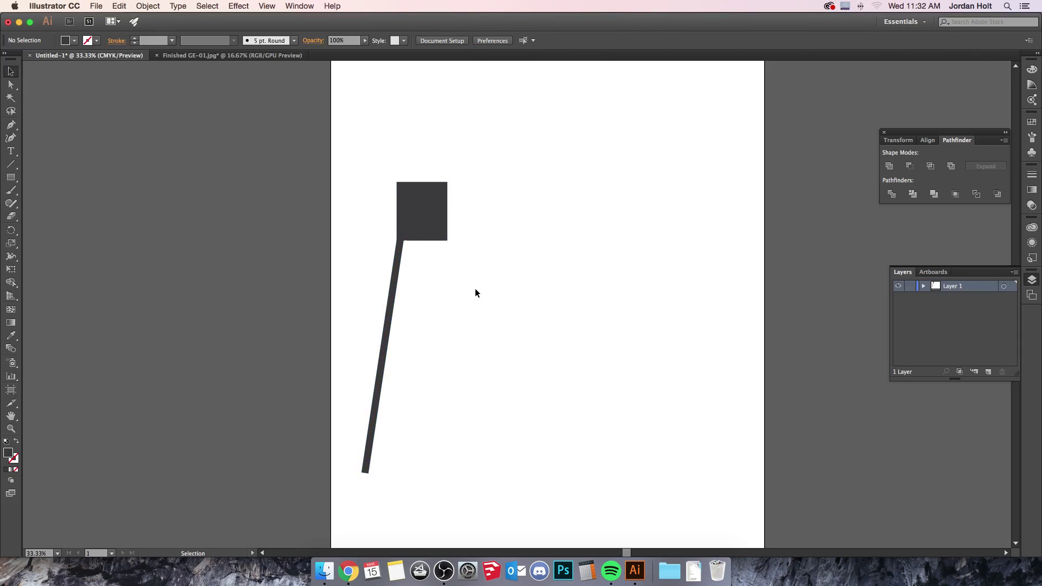
pyautogui.click(400, 270)
# Copy the left leg, reflect it vertically, and place it under the square's right corner.
pyautogui.press('super+c')
pyautogui.press('super+v')
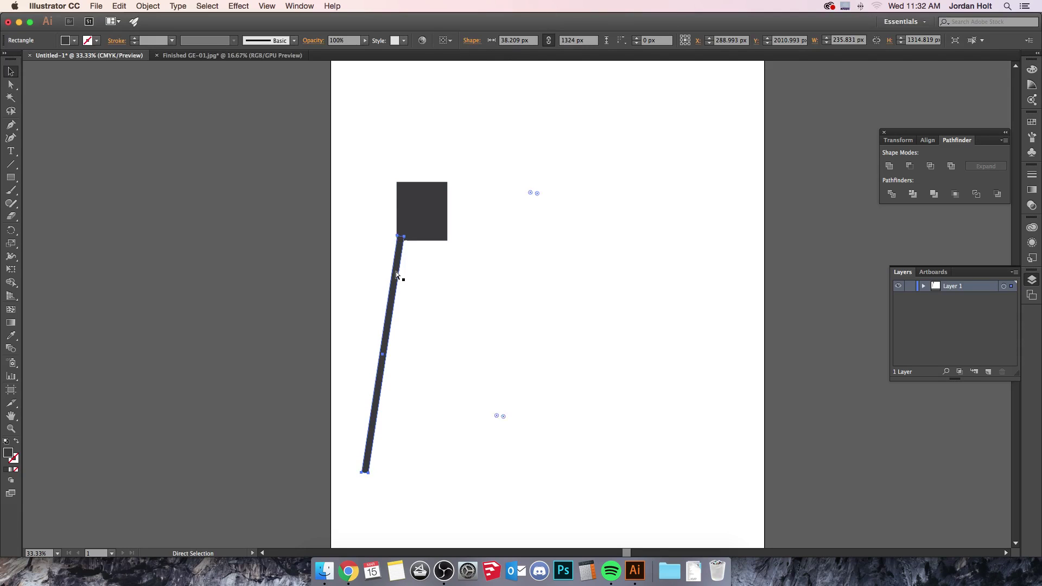
pyautogui.click(149, 6)
pyautogui.moveTo(156, 20)
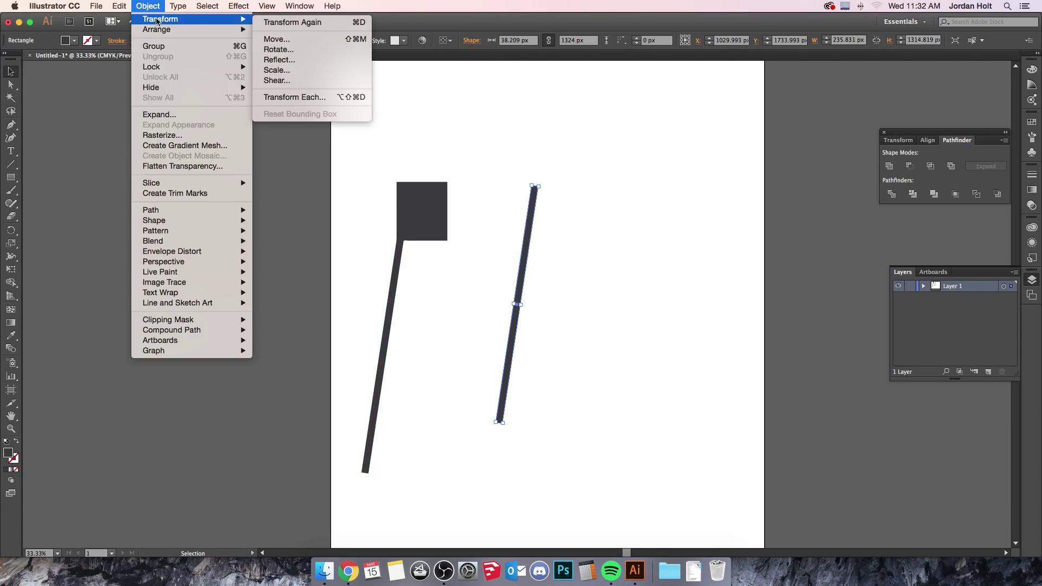
pyautogui.click(343, 65)
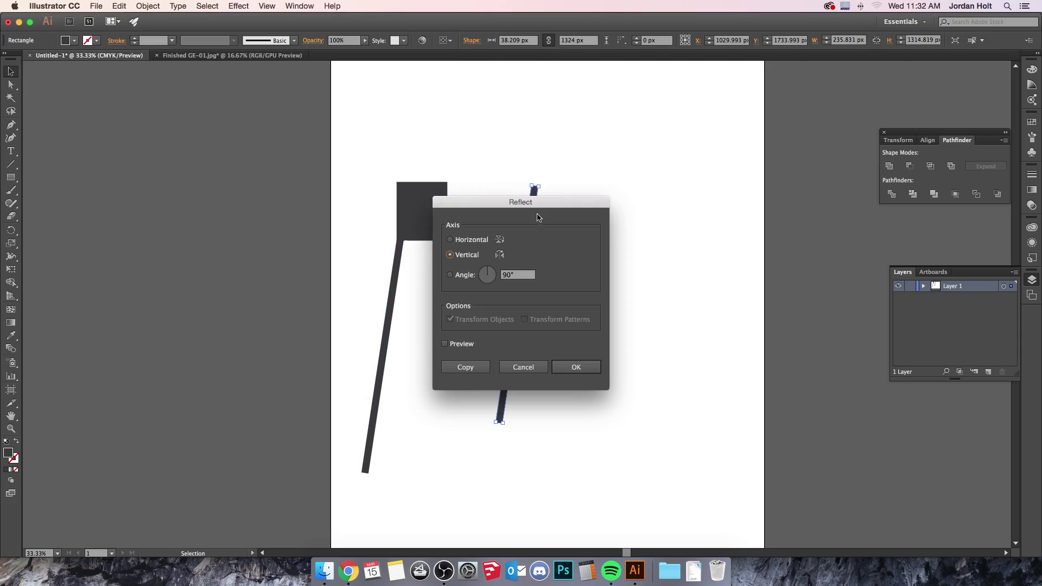
pyautogui.moveTo(538, 204); pyautogui.dragTo(806, 202)
pyautogui.click(714, 340)
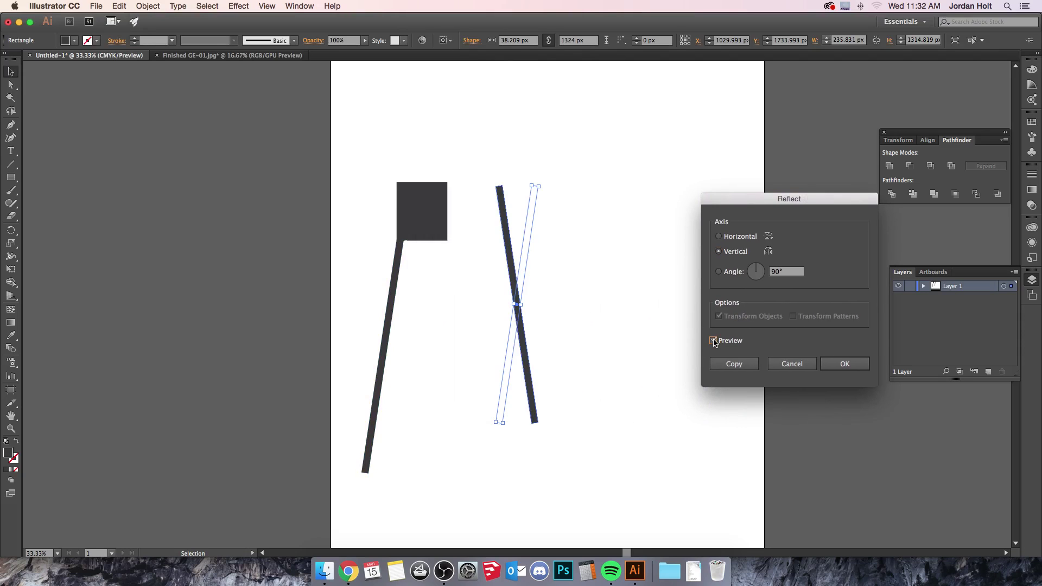
pyautogui.click(830, 367)
pyautogui.moveTo(502, 259); pyautogui.dragTo(452, 303)
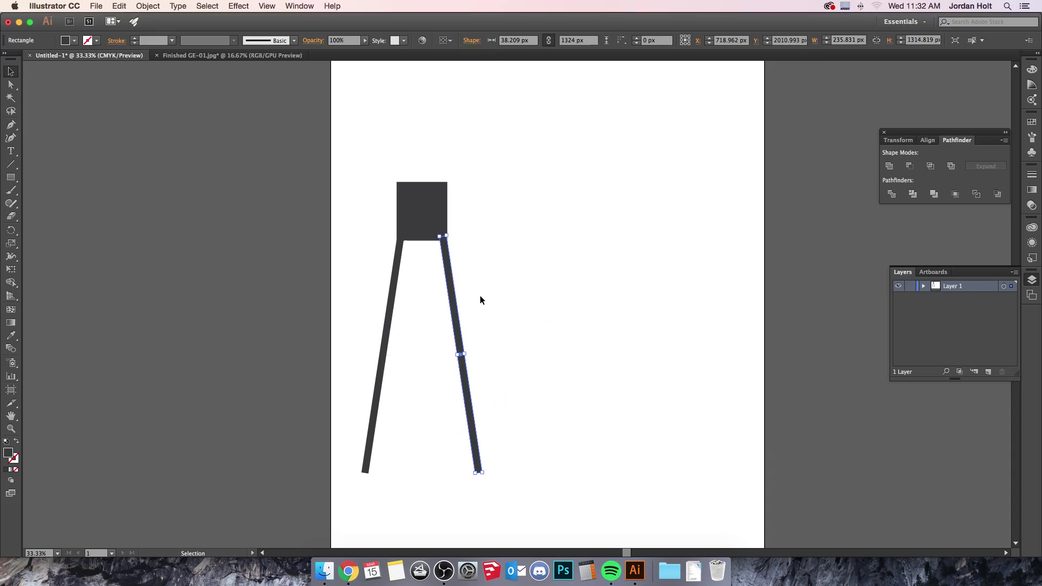
pyautogui.click(481, 297)
# Draw a thin rectangle and rotate it into a diagonal brace across the legs.
pyautogui.scroll(1, 480, 299)
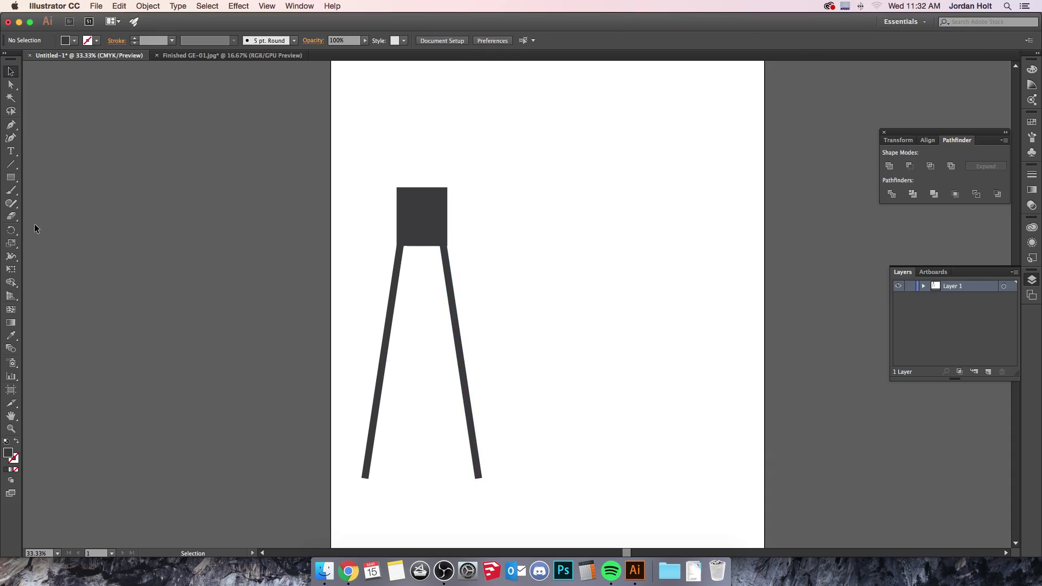
pyautogui.click(12, 163)
pyautogui.moveTo(605, 197); pyautogui.dragTo(619, 272)
pyautogui.hotkey('ctrl', 'z')
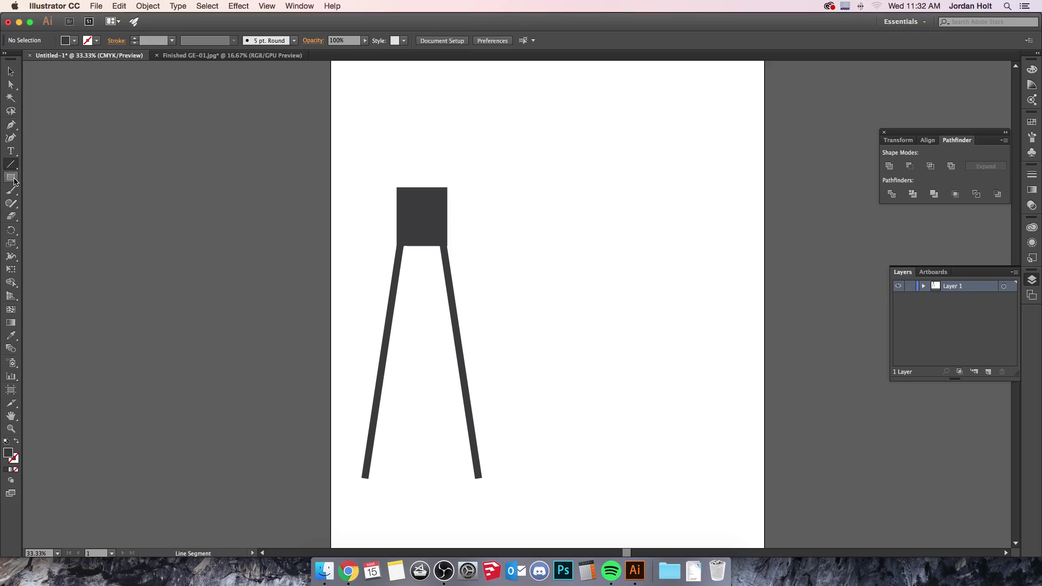
pyautogui.click(11, 177)
pyautogui.moveTo(638, 169); pyautogui.dragTo(644, 280)
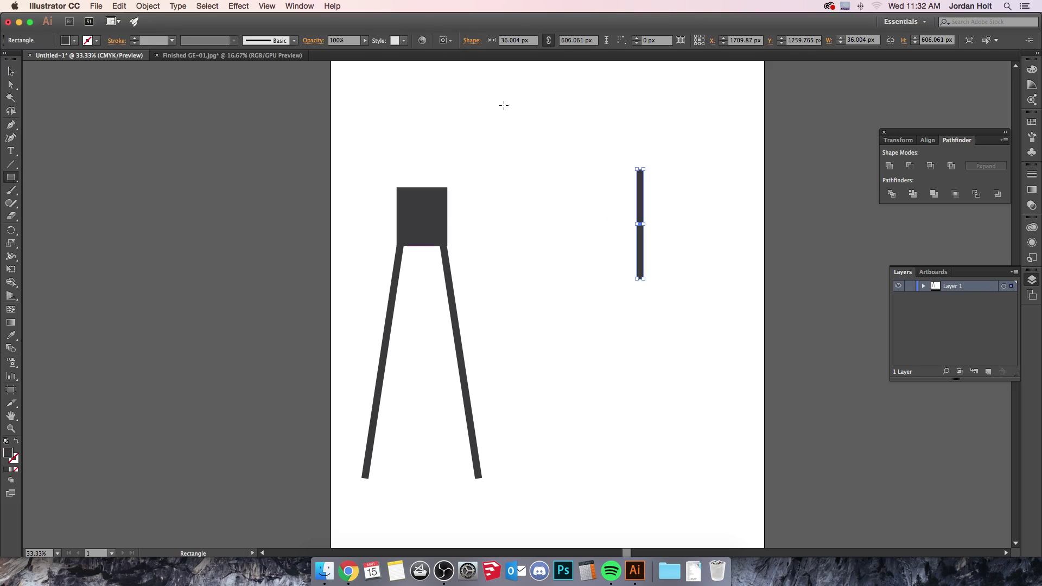
pyautogui.press('v')
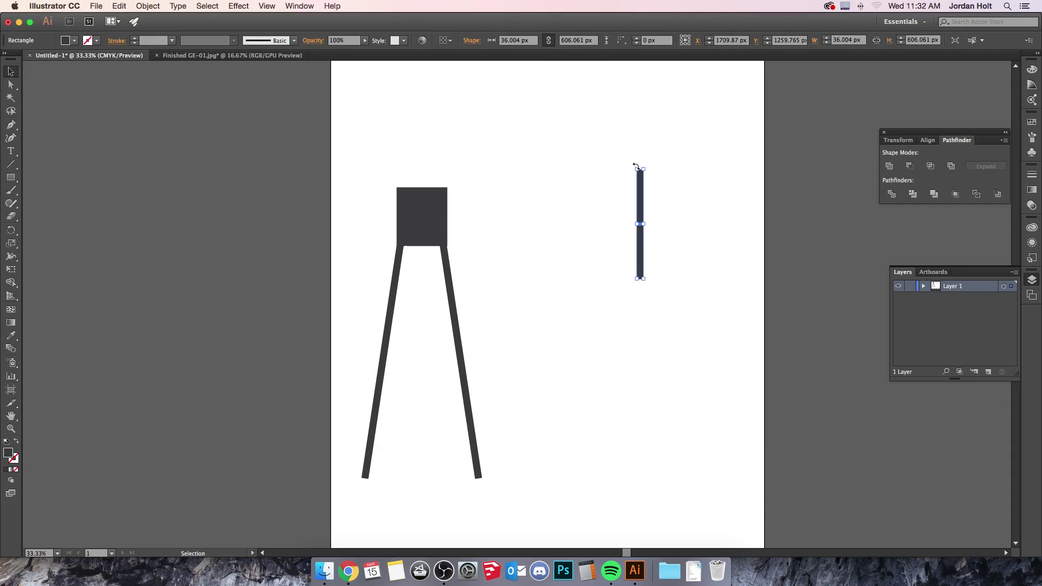
pyautogui.moveTo(645, 165); pyautogui.dragTo(442, 280)
pyautogui.click(517, 299)
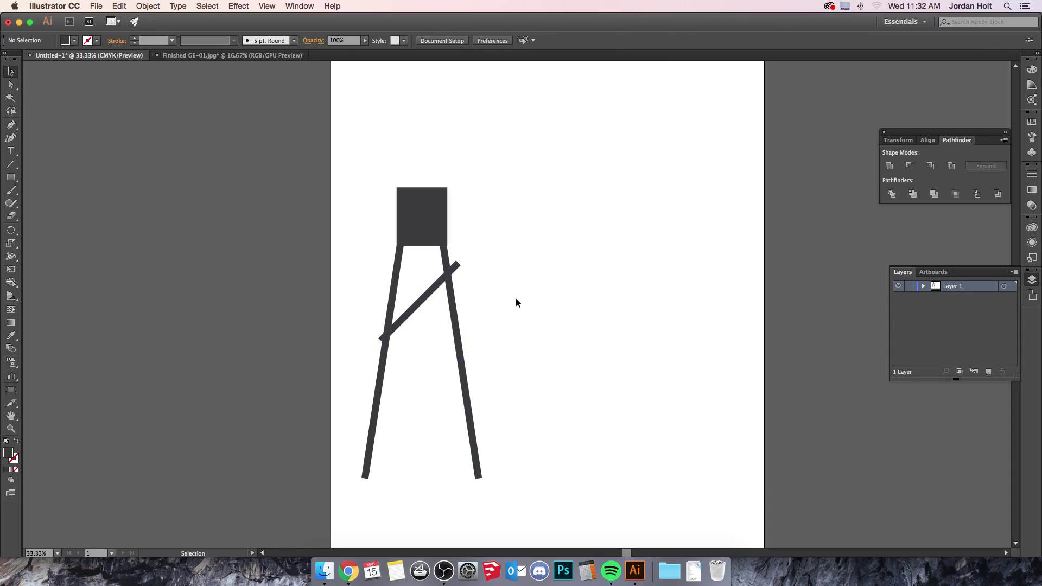
# Duplicate the brace, rotate the copy a quarter turn, and cross them into an X.
pyautogui.click(429, 291)
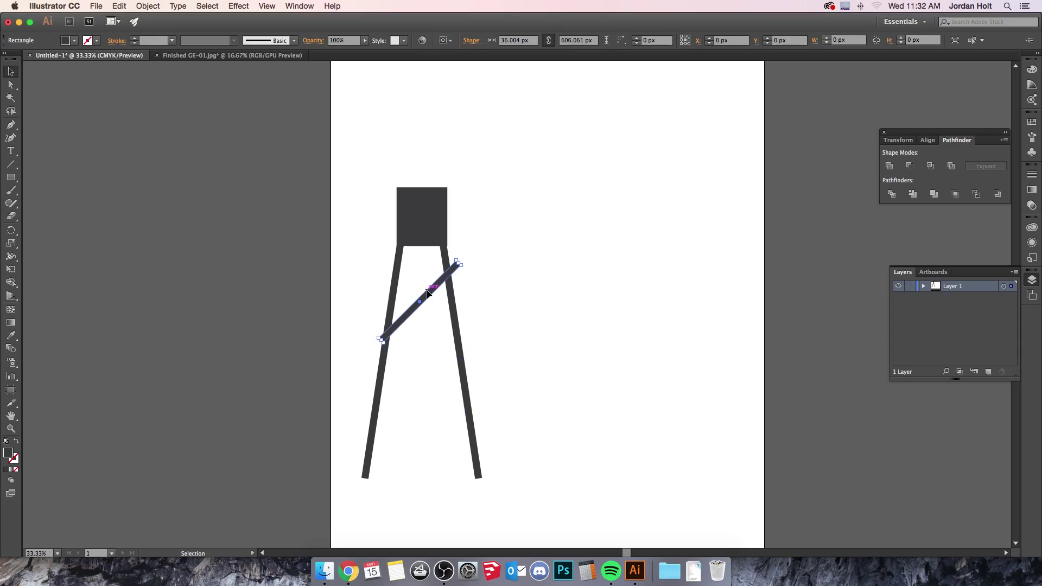
pyautogui.press('a')
pyautogui.press('super+c')
pyautogui.press('super+v')
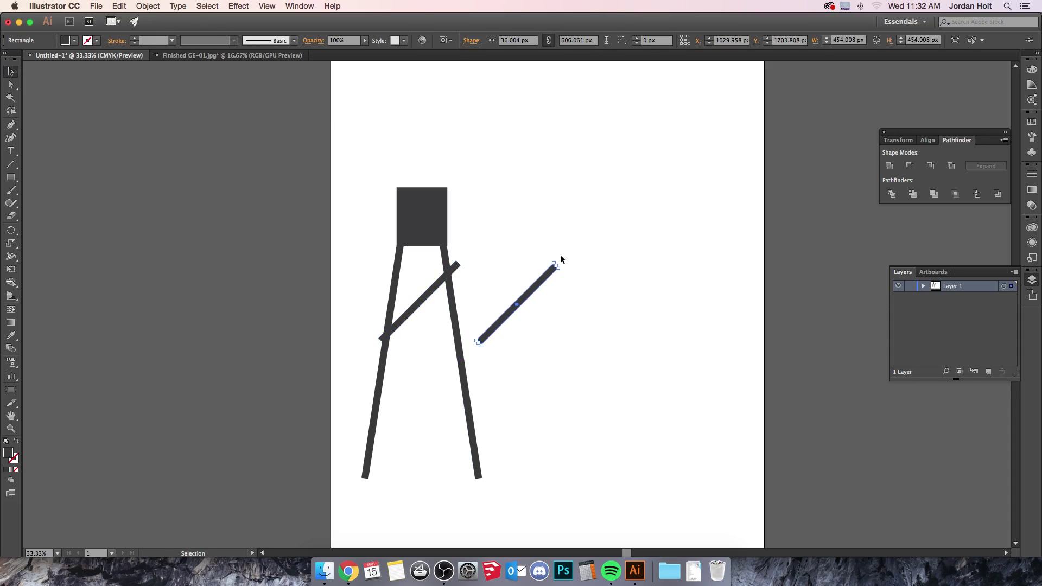
pyautogui.moveTo(556, 262); pyautogui.dragTo(451, 266)
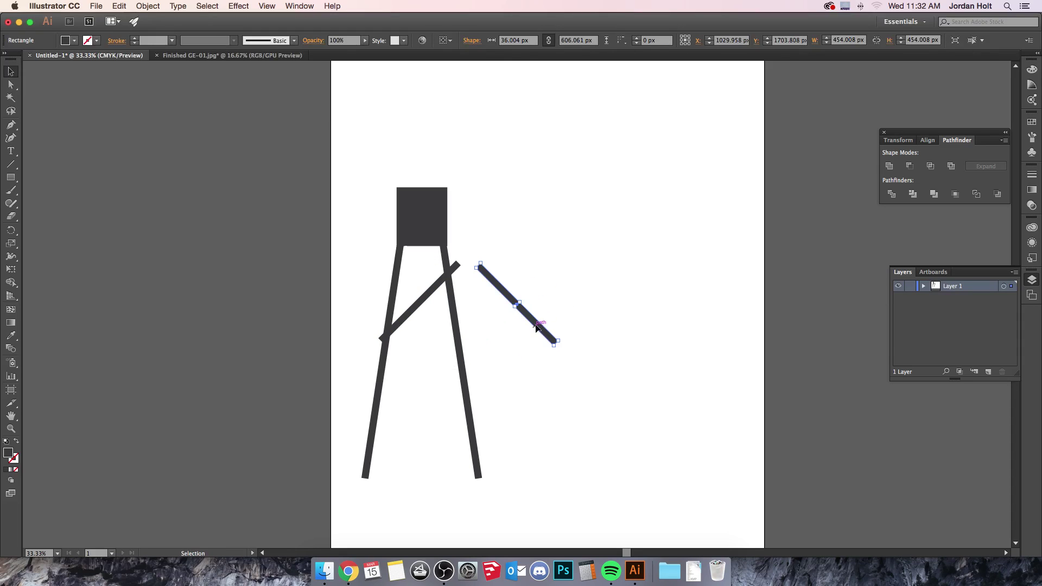
pyautogui.moveTo(536, 328); pyautogui.dragTo(438, 325)
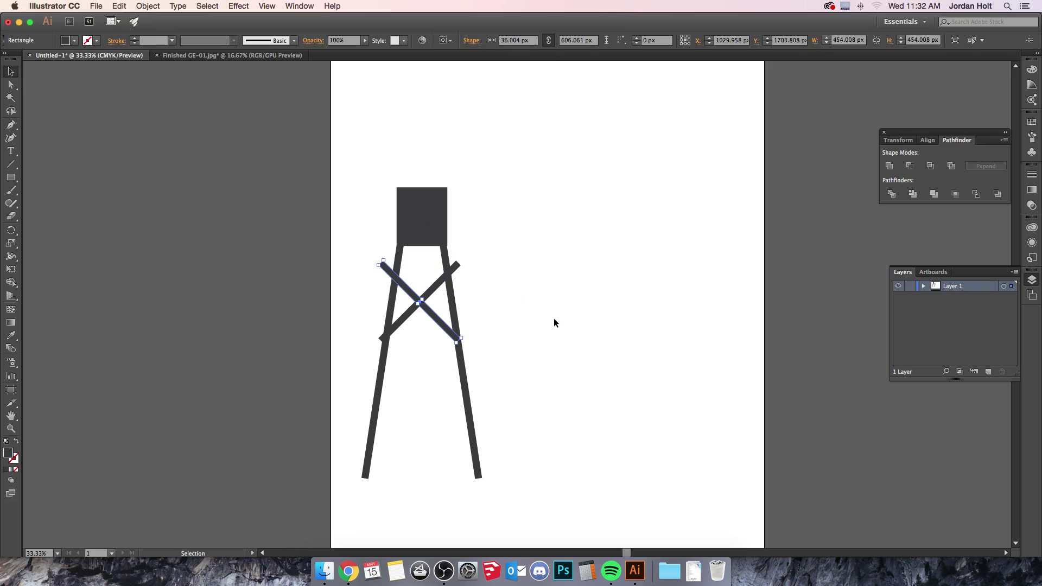
pyautogui.click(553, 323)
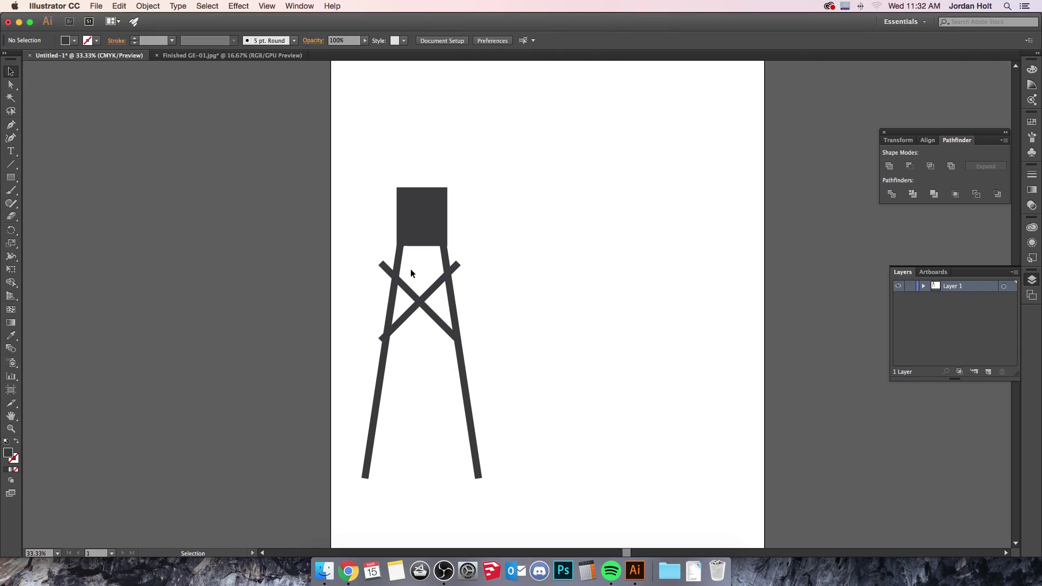
# Nudge the crossed braces right to centre them between the legs, then select both.
pyautogui.click(427, 311)
pyautogui.hotkey('shift', 'Right')
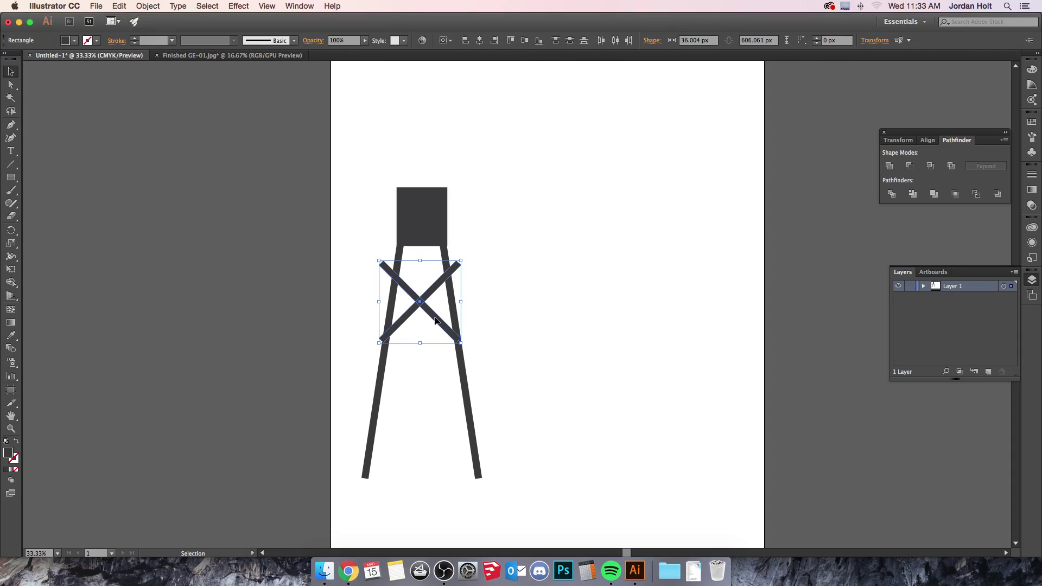
pyautogui.press('Right')
pyautogui.press('Right')
pyautogui.press('Right')
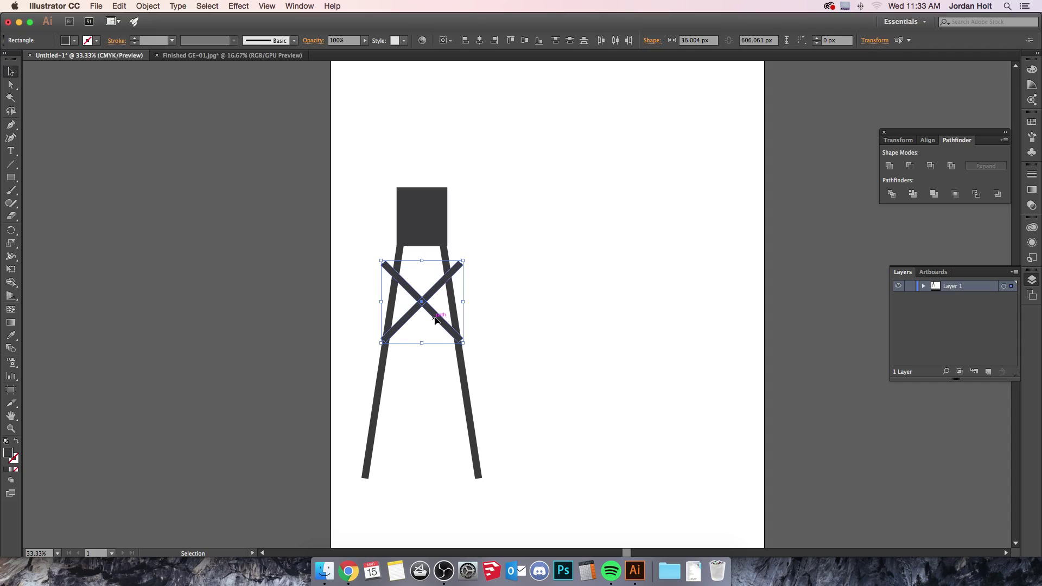
pyautogui.press('Right')
pyautogui.press('Right')
pyautogui.click(479, 295)
pyautogui.click(441, 280)
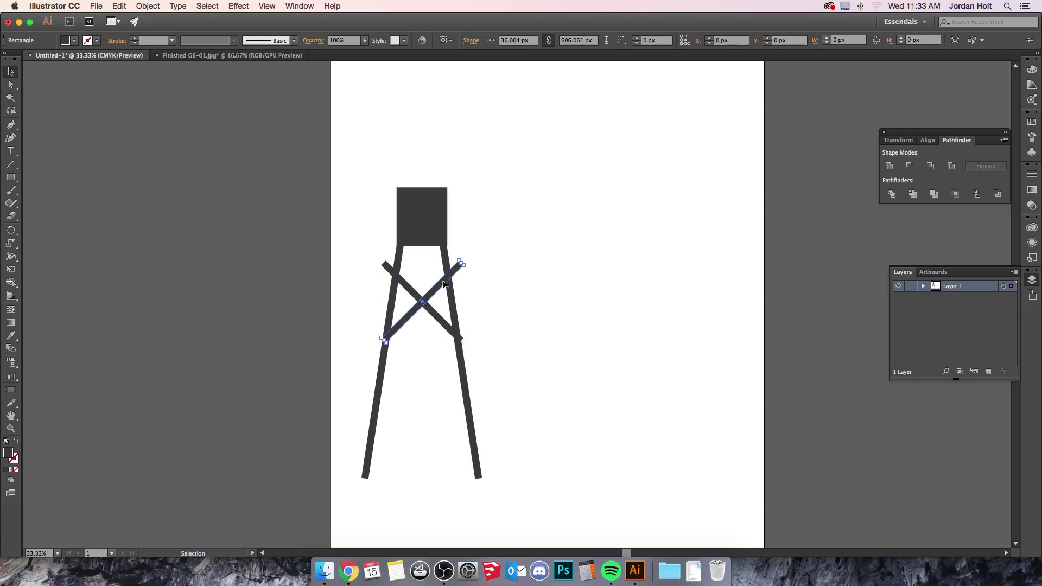
pyautogui.keyDown('shift'); pyautogui.click(416, 289); pyautogui.keyUp('shift')
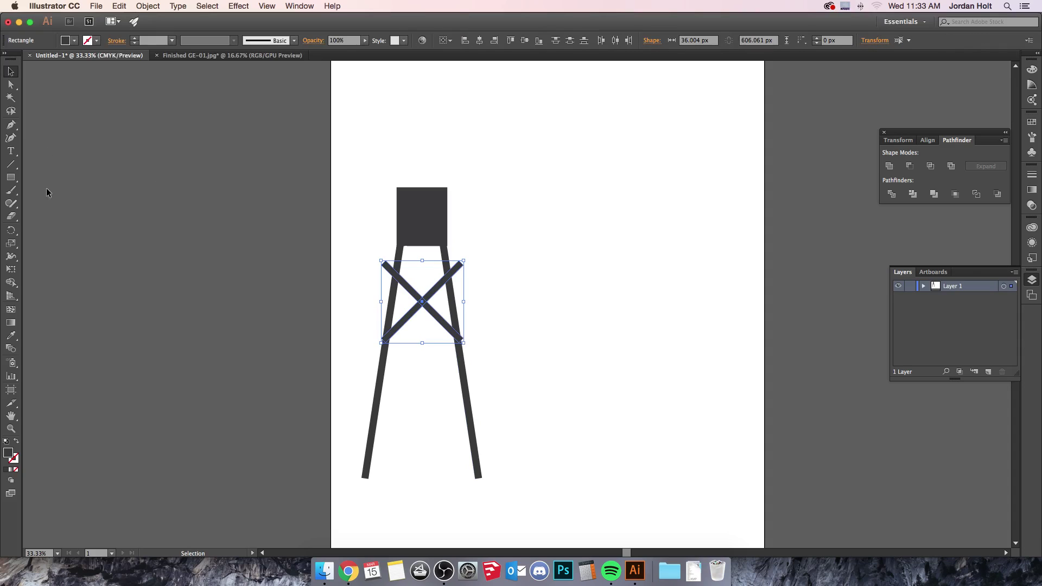
# Erase all four protruding ends of the X braces so they stop at the legs.
pyautogui.click(12, 216)
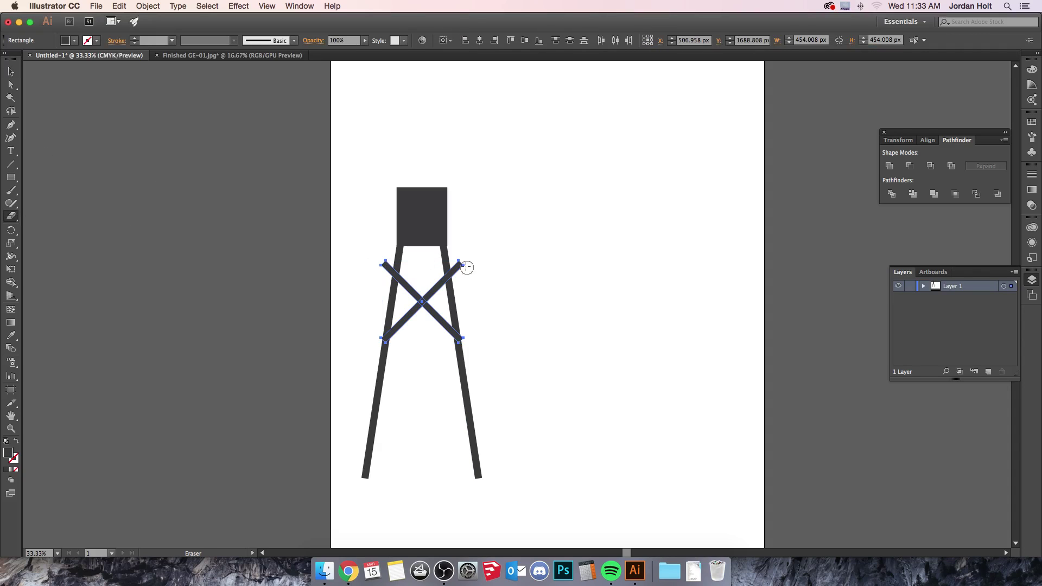
pyautogui.moveTo(464, 254); pyautogui.dragTo(454, 269)
pyautogui.moveTo(367, 255)
pyautogui.mouseDown()
pyautogui.moveTo(382, 256)
pyautogui.moveTo(388, 274)
pyautogui.mouseUp()
pyautogui.moveTo(377, 337); pyautogui.dragTo(380, 344)
pyautogui.moveTo(465, 337); pyautogui.dragTo(461, 342)
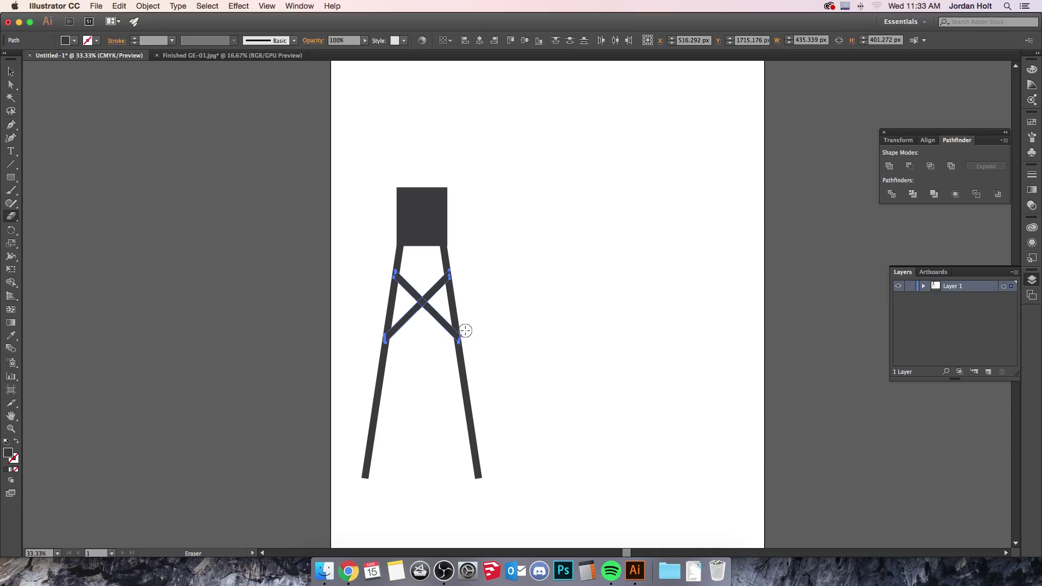
pyautogui.click(465, 337)
pyautogui.click(11, 72)
pyautogui.click(671, 282)
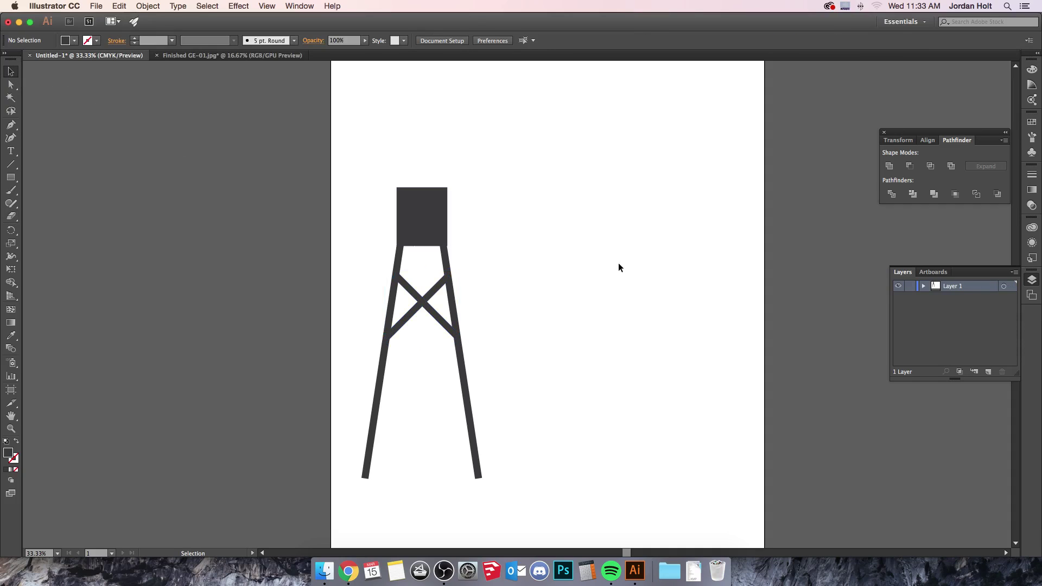
# Draw a triangle with the Polygon tool, flatten it to about 159 px, and set it atop the square.
pyautogui.click(11, 178)
pyautogui.click(86, 216)
pyautogui.moveTo(566, 156); pyautogui.dragTo(592, 190)
pyautogui.press('Down')
pyautogui.press('Down')
pyautogui.press('Down')
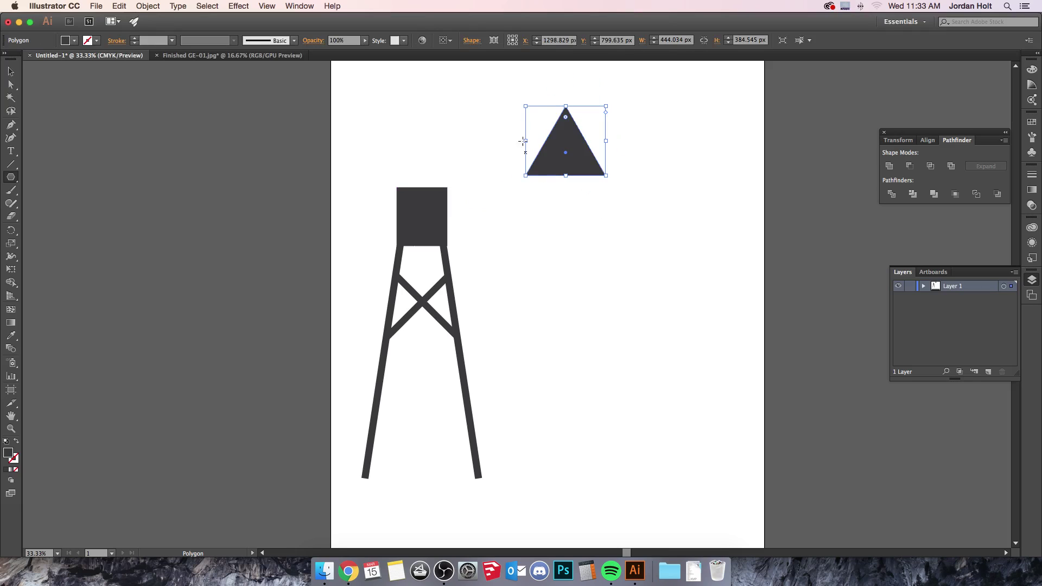
pyautogui.click(11, 71)
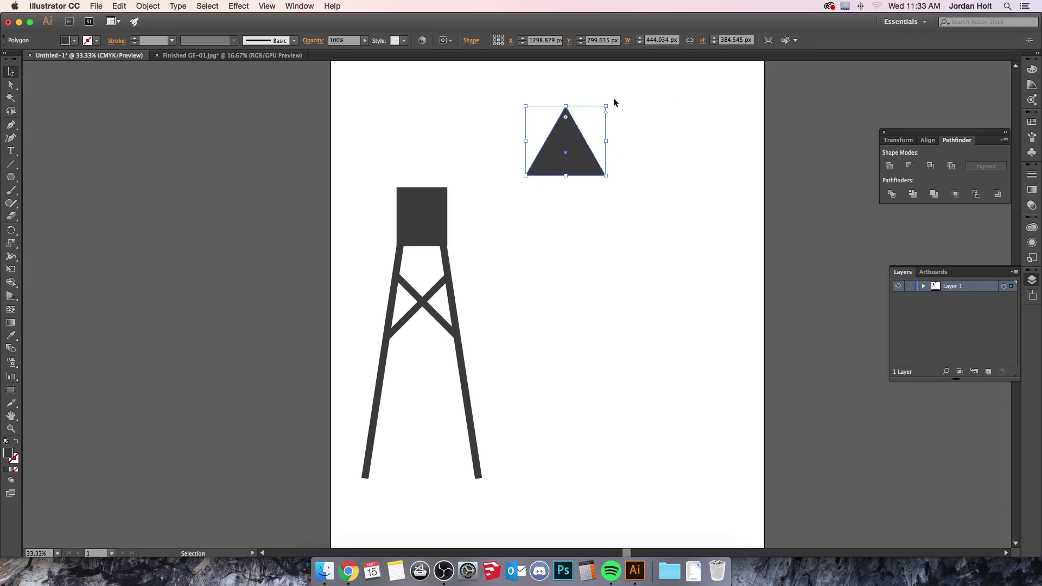
pyautogui.moveTo(567, 106); pyautogui.dragTo(434, 180)
pyautogui.click(535, 207)
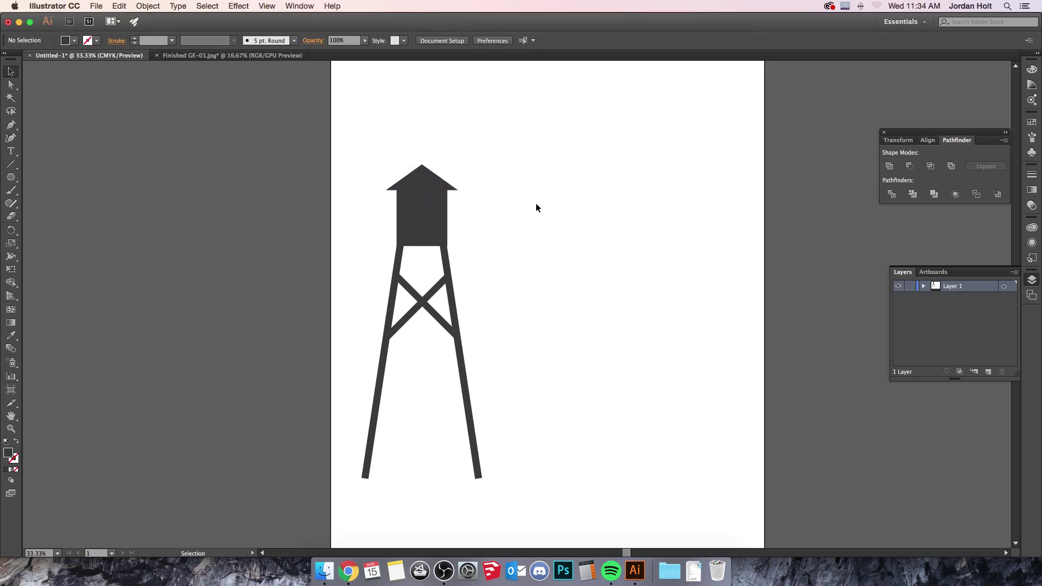
pyautogui.moveTo(393, 144); pyautogui.dragTo(557, 405)
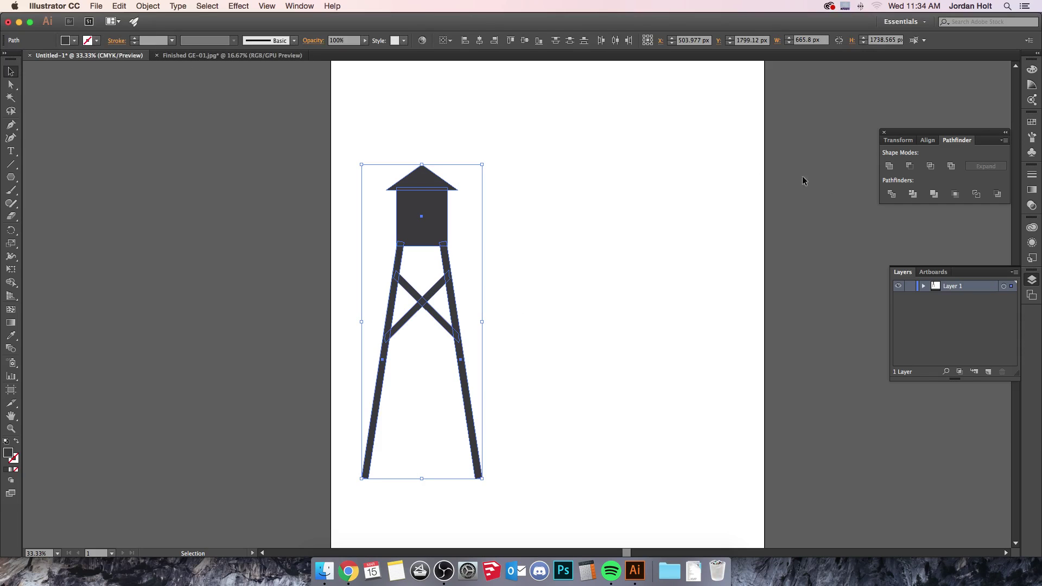
# Unite all tower parts with Pathfinder and move the merged tower to the artboard's centre.
pyautogui.moveTo(943, 133); pyautogui.dragTo(853, 87)
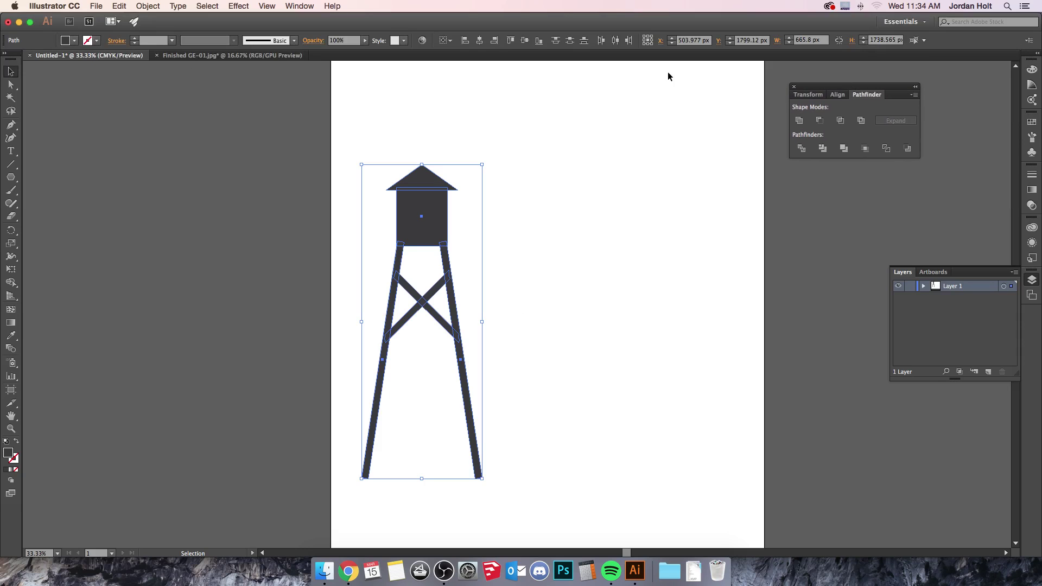
pyautogui.click(305, 6)
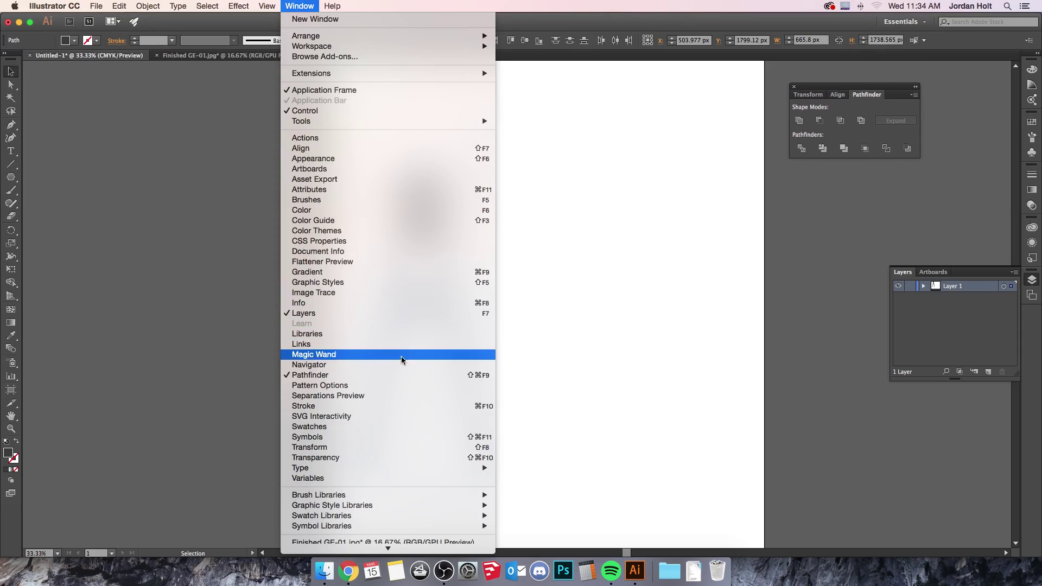
pyautogui.click(847, 90)
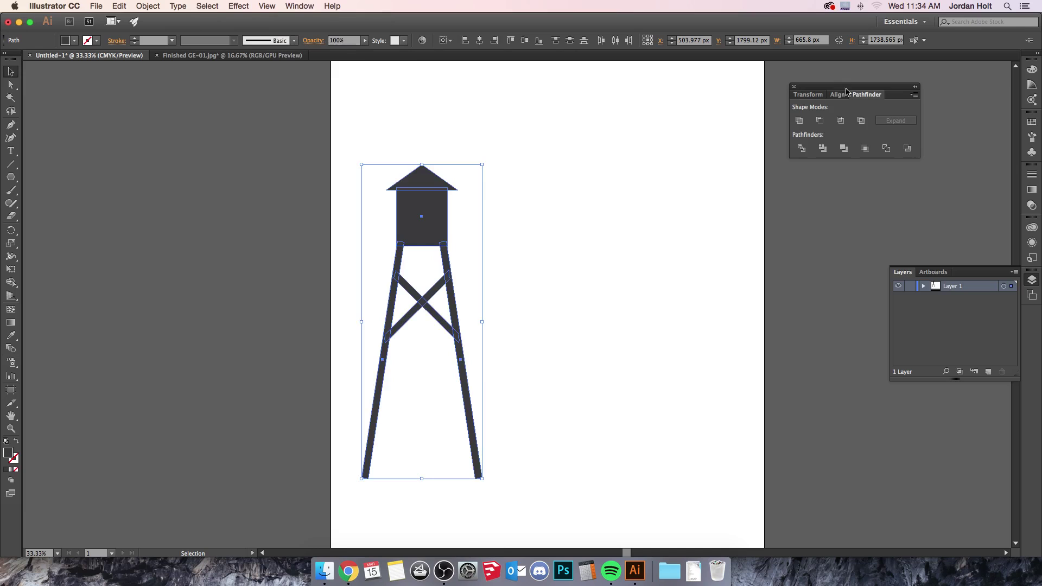
pyautogui.moveTo(848, 87); pyautogui.dragTo(824, 96)
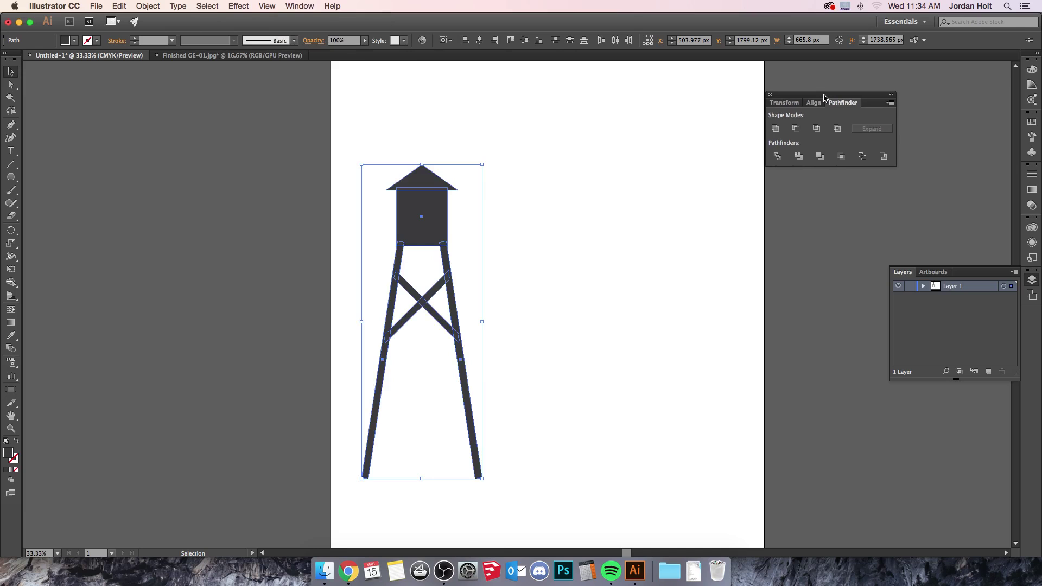
pyautogui.click(775, 130)
pyautogui.click(359, 294)
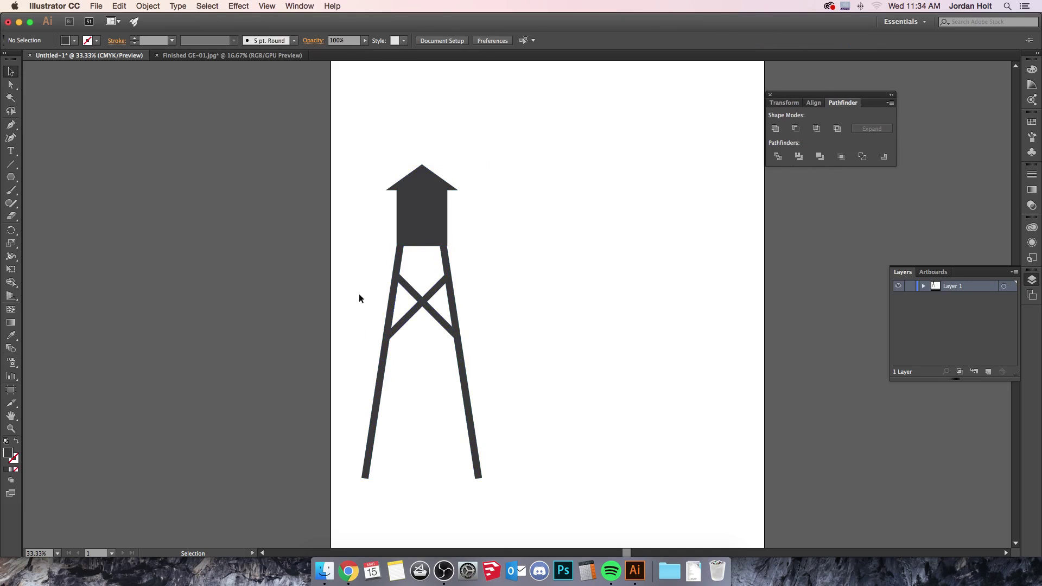
pyautogui.click(430, 225)
pyautogui.moveTo(431, 226); pyautogui.dragTo(513, 207)
pyautogui.click(573, 374)
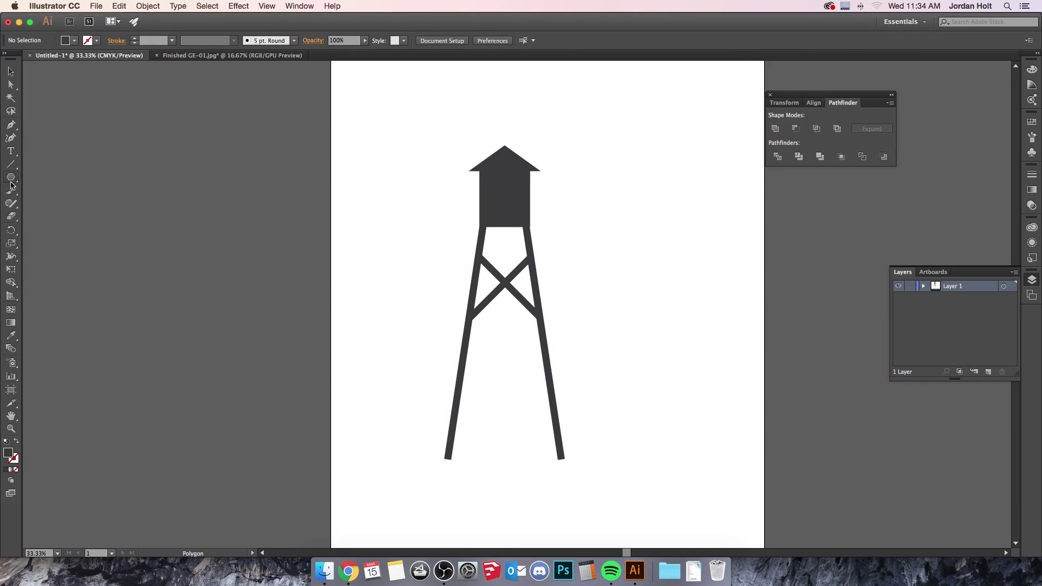
# Cut a square window from the tank using Minus Front, then shift the tower up-left.
pyautogui.moveTo(11, 177); pyautogui.dragTo(54, 173)
pyautogui.moveTo(487, 175); pyautogui.dragTo(523, 204)
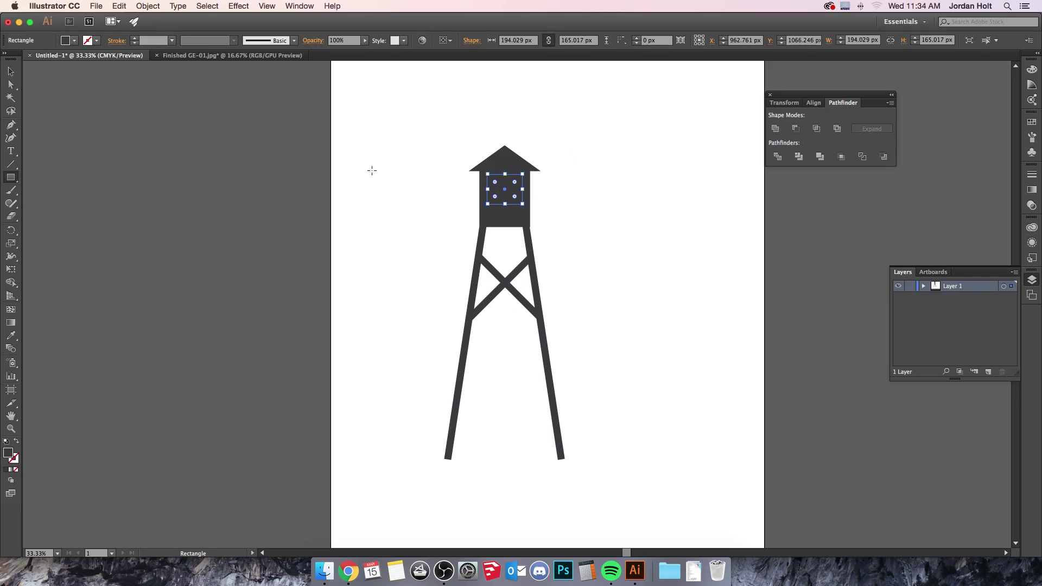
pyautogui.click(74, 40)
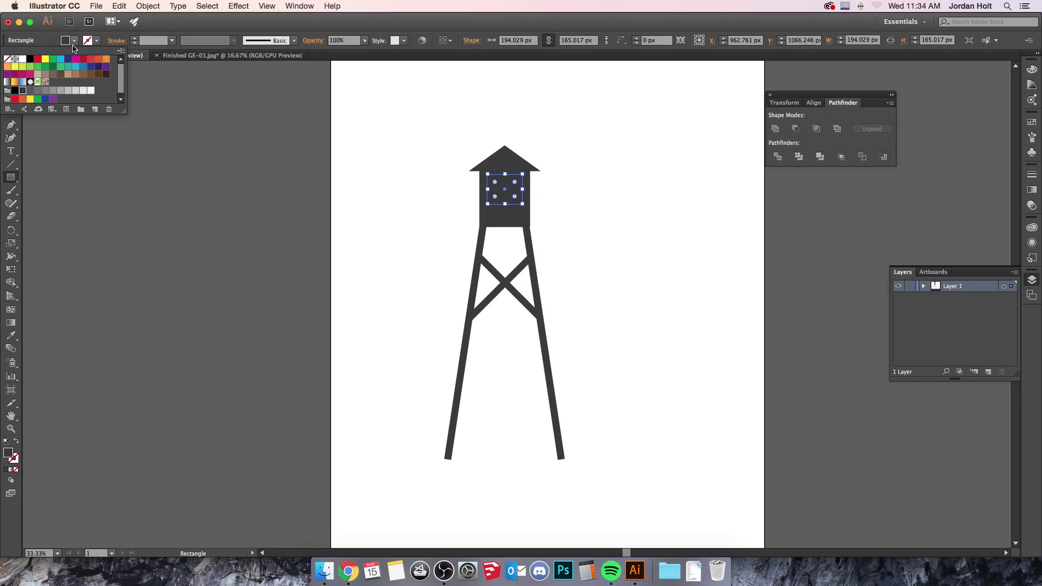
pyautogui.click(293, 204)
pyautogui.click(11, 71)
pyautogui.click(431, 167)
pyautogui.moveTo(438, 134); pyautogui.dragTo(618, 322)
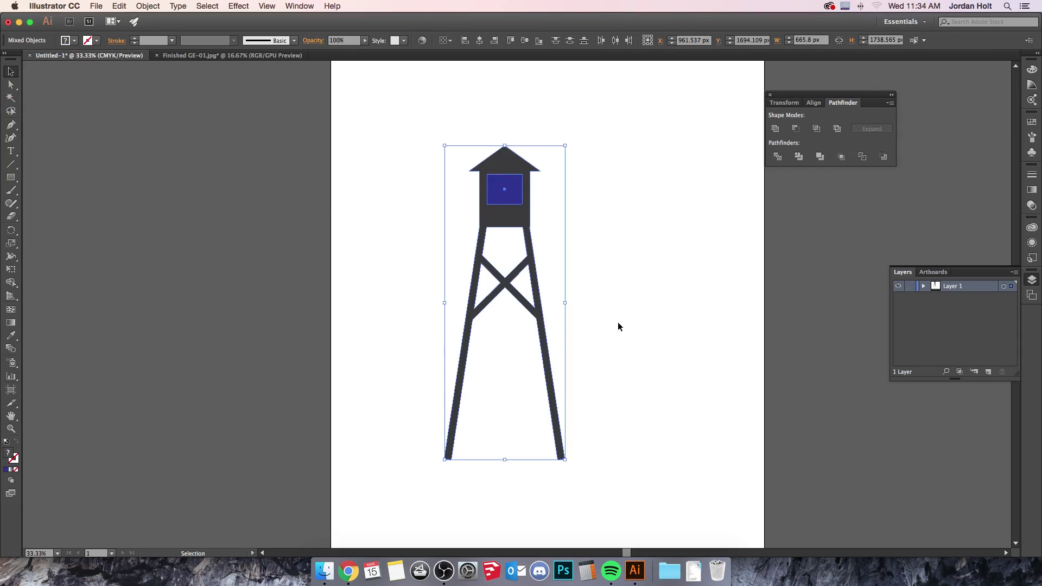
pyautogui.click(796, 129)
pyautogui.click(617, 193)
pyautogui.click(507, 224)
pyautogui.moveTo(535, 221); pyautogui.dragTo(500, 298)
pyautogui.press('super+minus')
pyautogui.press('super+minus')
# Set the watchtower on the dark ground at the artboard's bottom right.
pyautogui.scroll(3, 484, 325)
pyautogui.moveTo(561, 372); pyautogui.dragTo(553, 187)
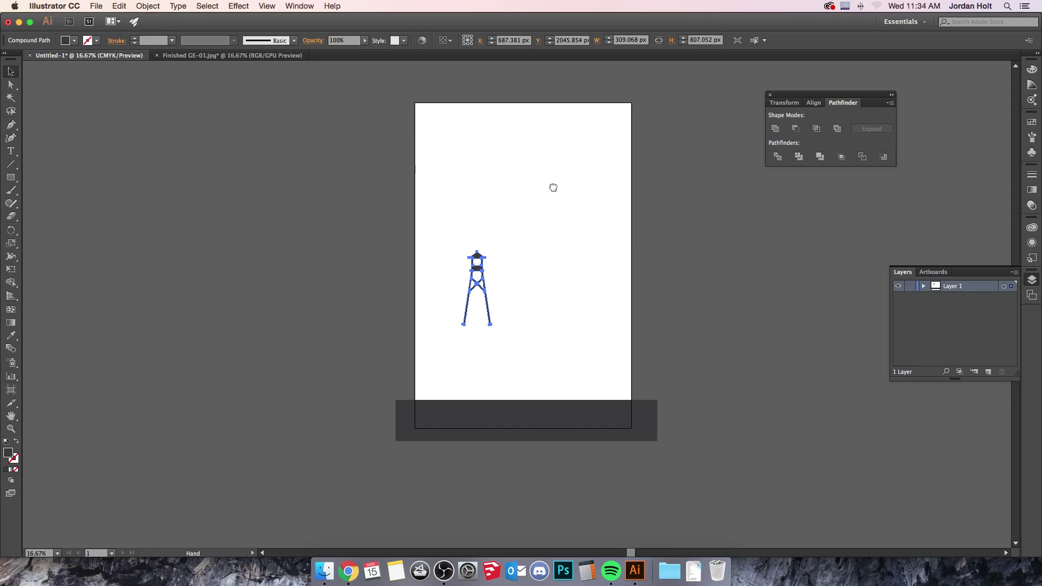
pyautogui.moveTo(473, 275); pyautogui.dragTo(587, 332)
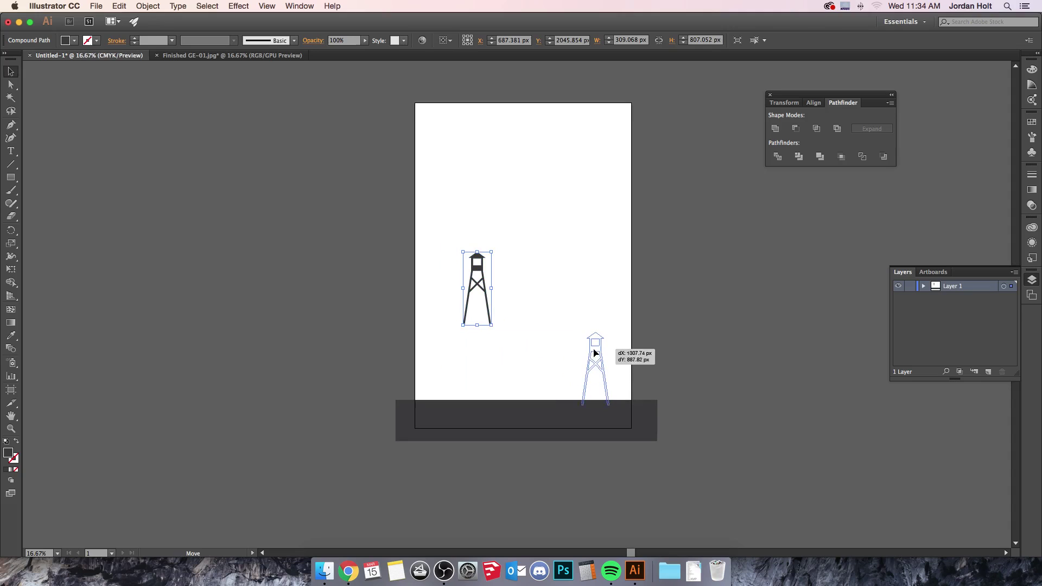
pyautogui.moveTo(594, 354); pyautogui.dragTo(595, 351)
pyautogui.click(531, 308)
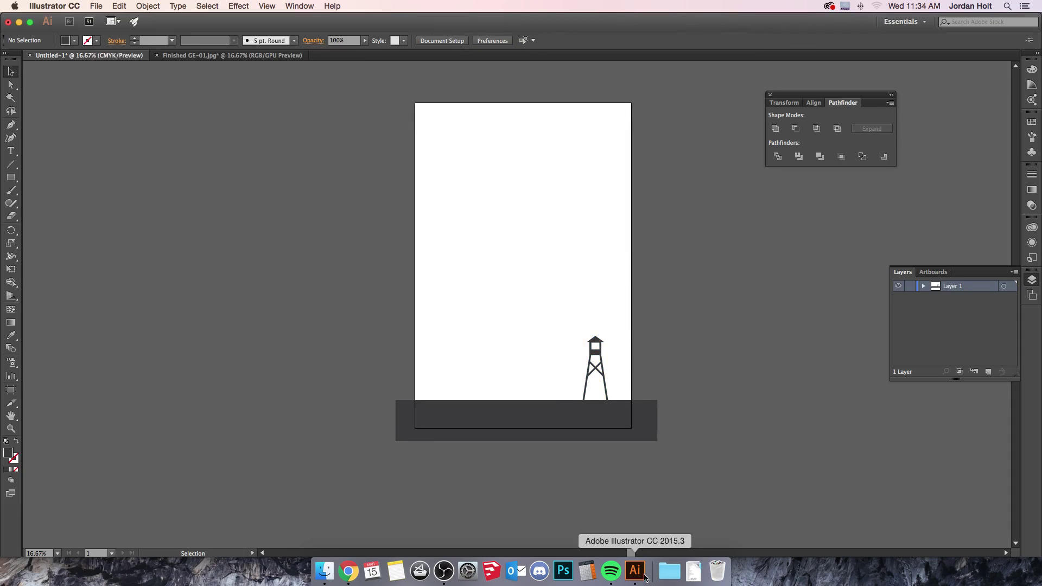
pyautogui.click(202, 56)
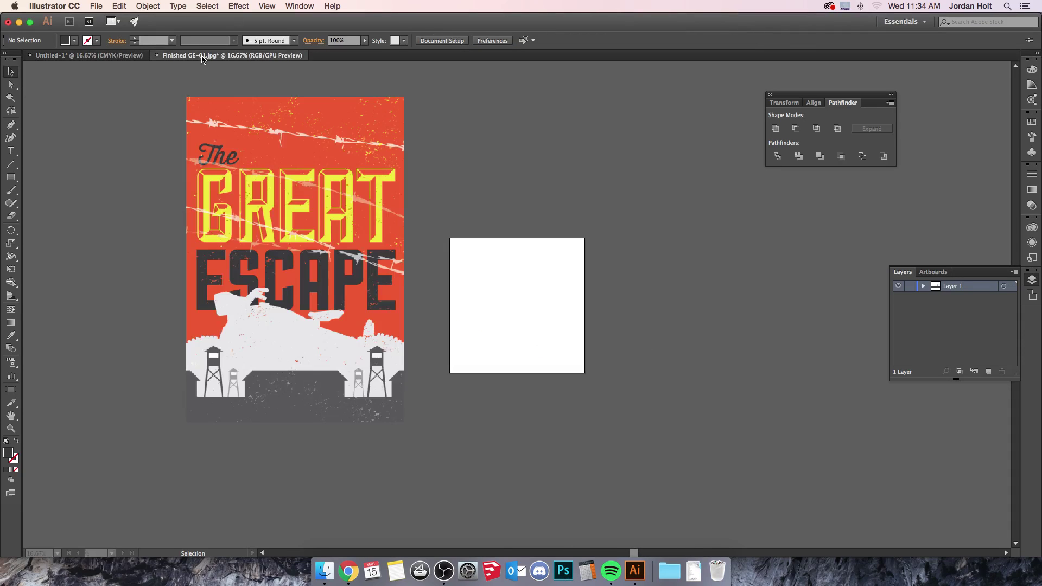
pyautogui.click(90, 55)
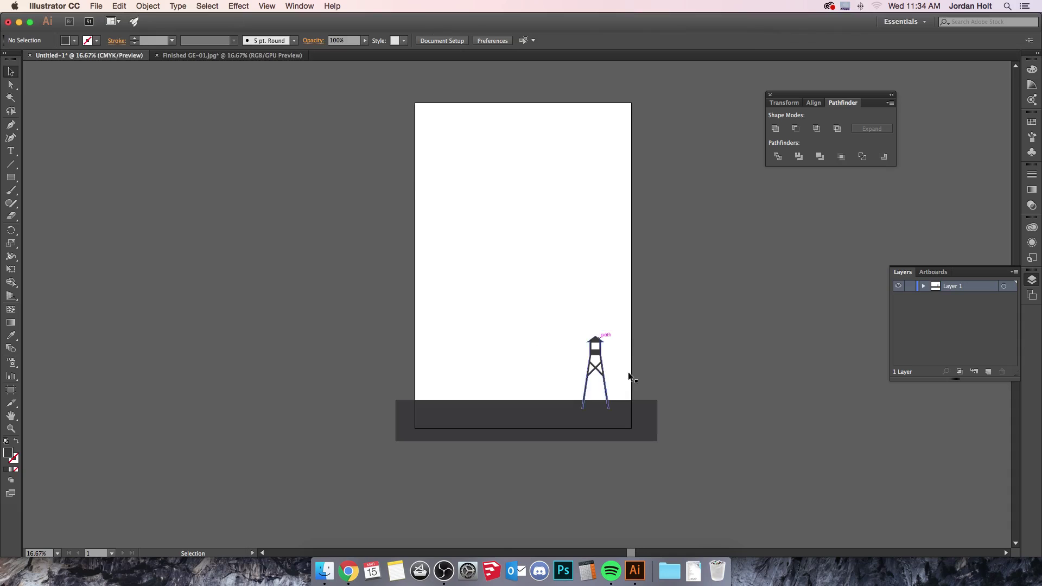
pyautogui.moveTo(598, 370); pyautogui.dragTo(600, 383)
pyautogui.click(516, 339)
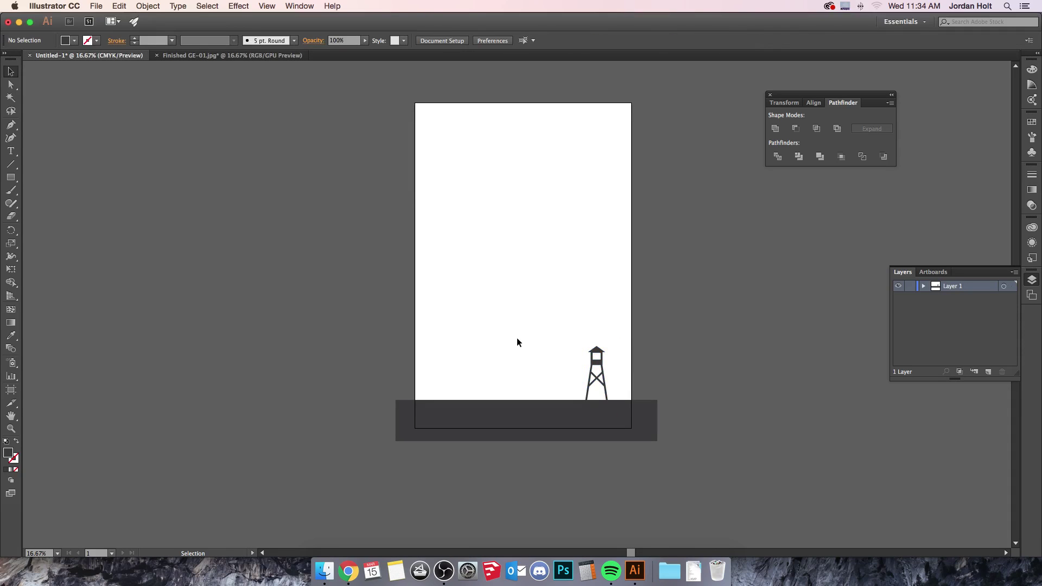
# Paste a copy of the watchtower at the lower left, align it with a ruler guide, and select both.
pyautogui.press('super+equal')
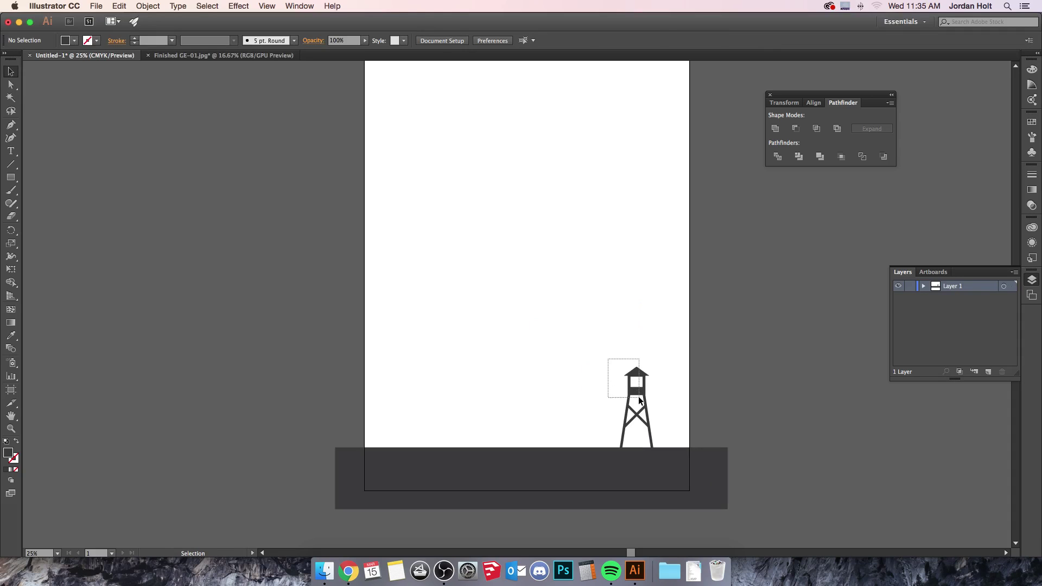
pyautogui.moveTo(639, 398); pyautogui.dragTo(655, 413)
pyautogui.press('super+c')
pyautogui.press('super+v')
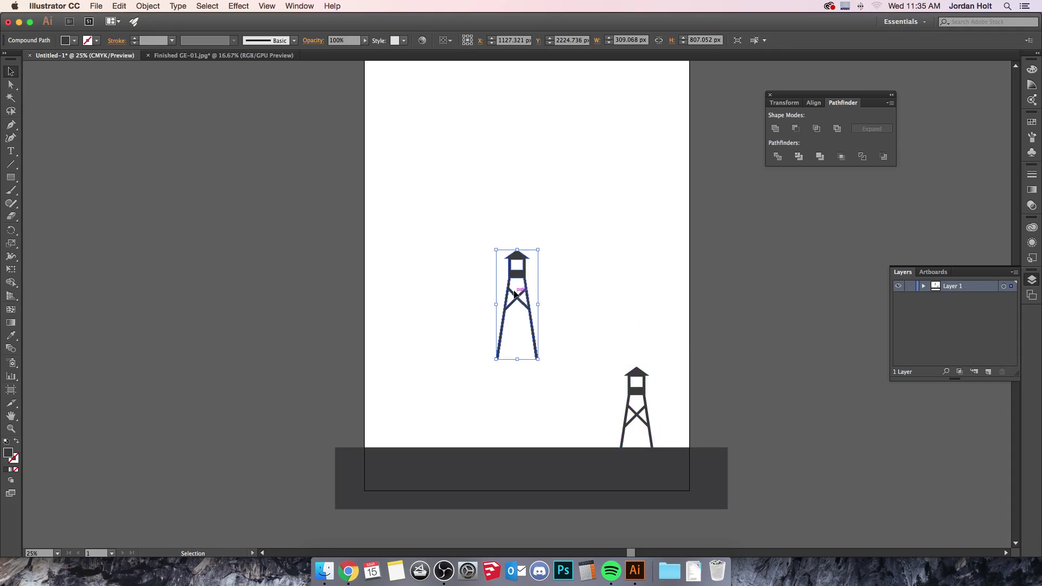
pyautogui.moveTo(512, 295); pyautogui.dragTo(425, 393)
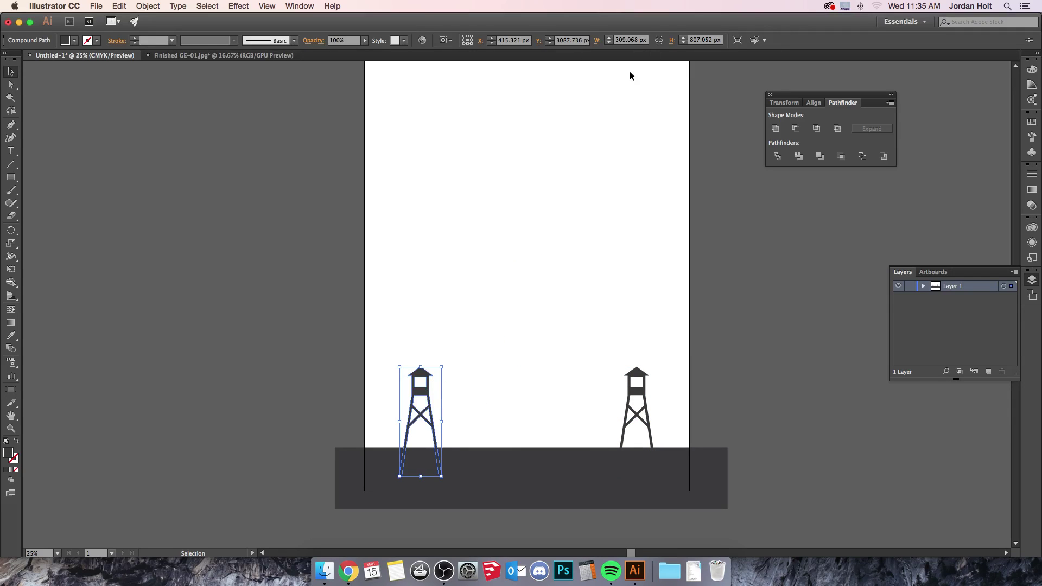
pyautogui.press('super+r')
pyautogui.moveTo(617, 64); pyautogui.dragTo(665, 367)
pyautogui.click(296, 297)
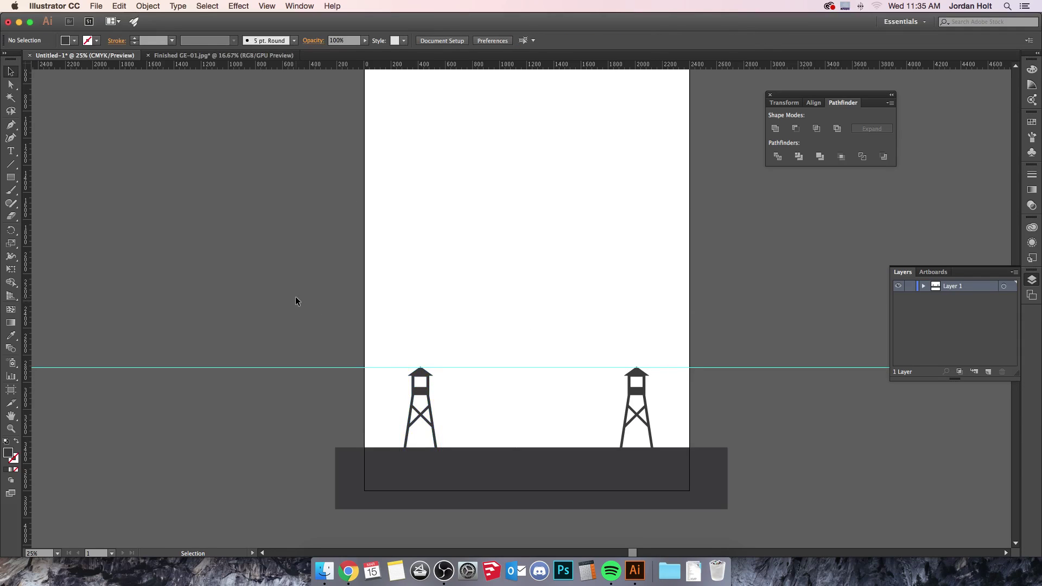
pyautogui.press('super+z')
pyautogui.press('super+z')
pyautogui.click(303, 383)
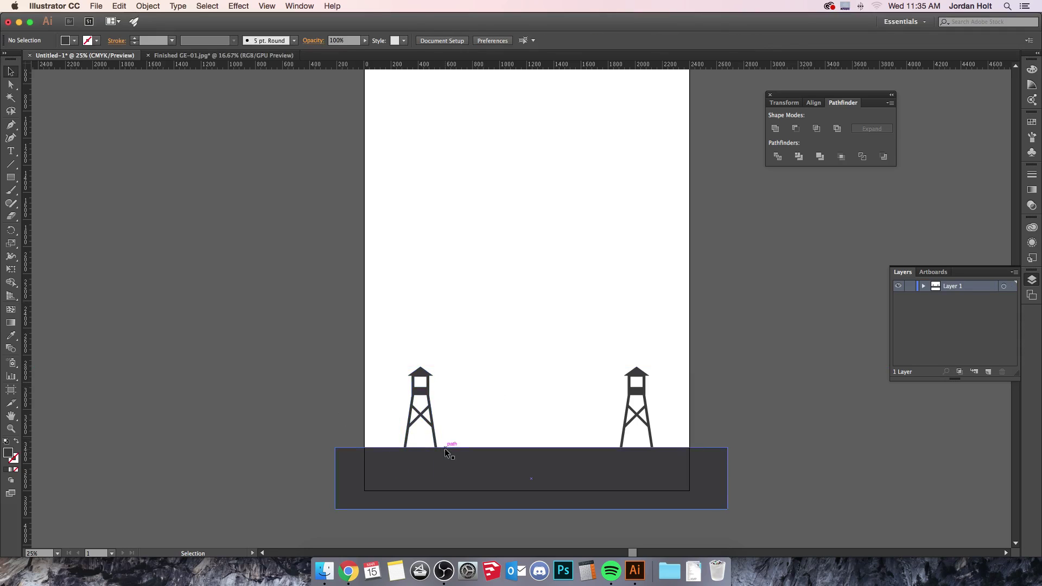
pyautogui.moveTo(411, 392); pyautogui.dragTo(405, 392)
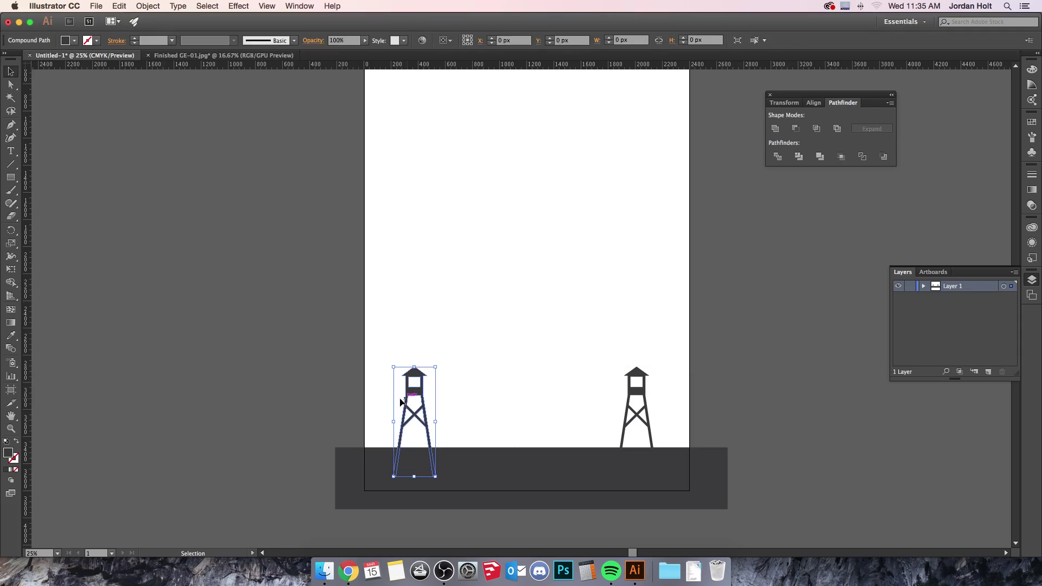
pyautogui.click(279, 451)
pyautogui.moveTo(399, 331); pyautogui.dragTo(616, 305)
# Shrink the duplicated tower pair to sit inside the dark towers and fill them grey.
pyautogui.moveTo(654, 254); pyautogui.dragTo(608, 402)
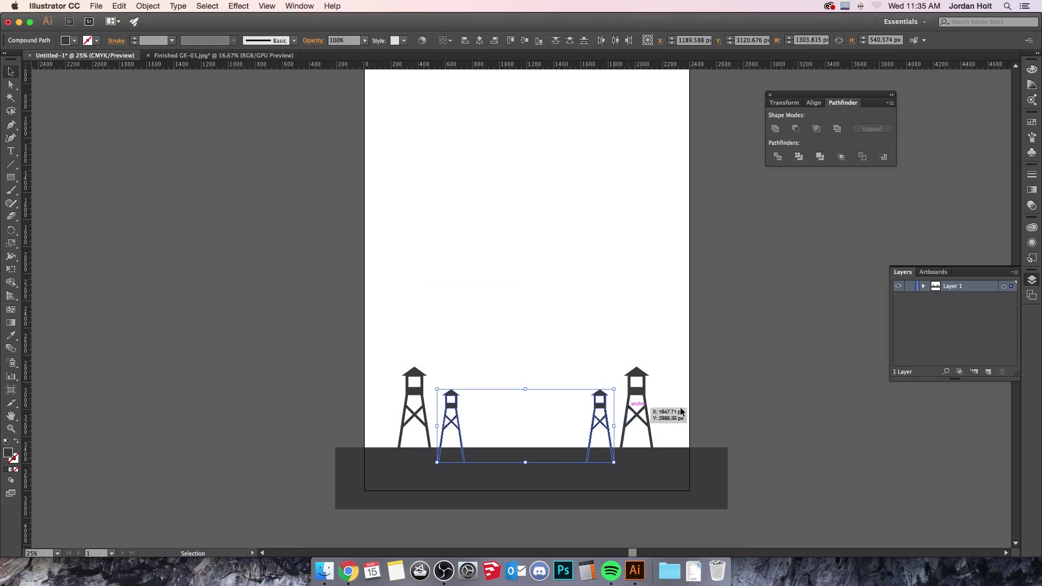
pyautogui.click(712, 393)
pyautogui.moveTo(441, 383); pyautogui.dragTo(608, 411)
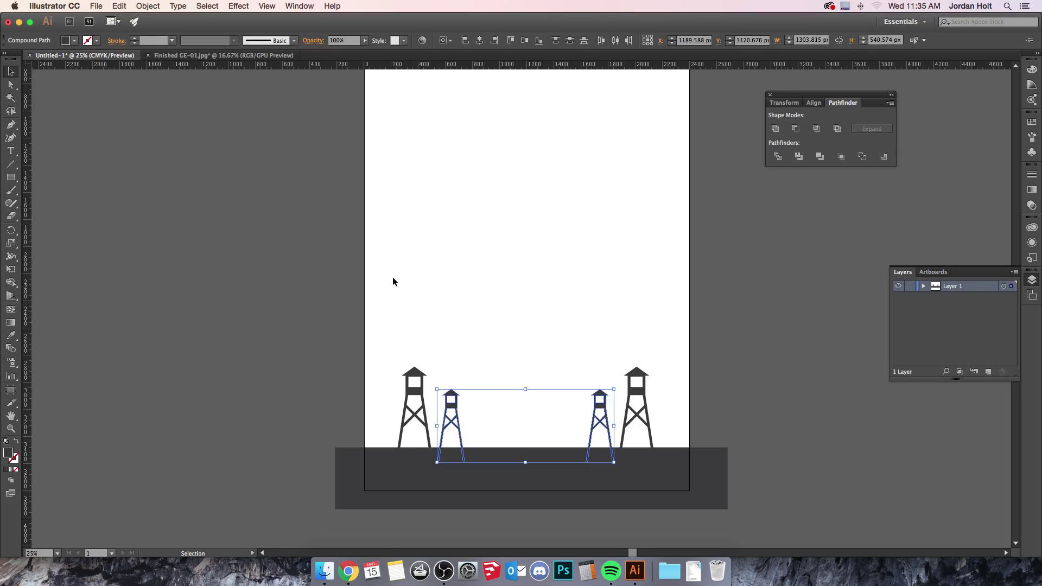
pyautogui.click(74, 41)
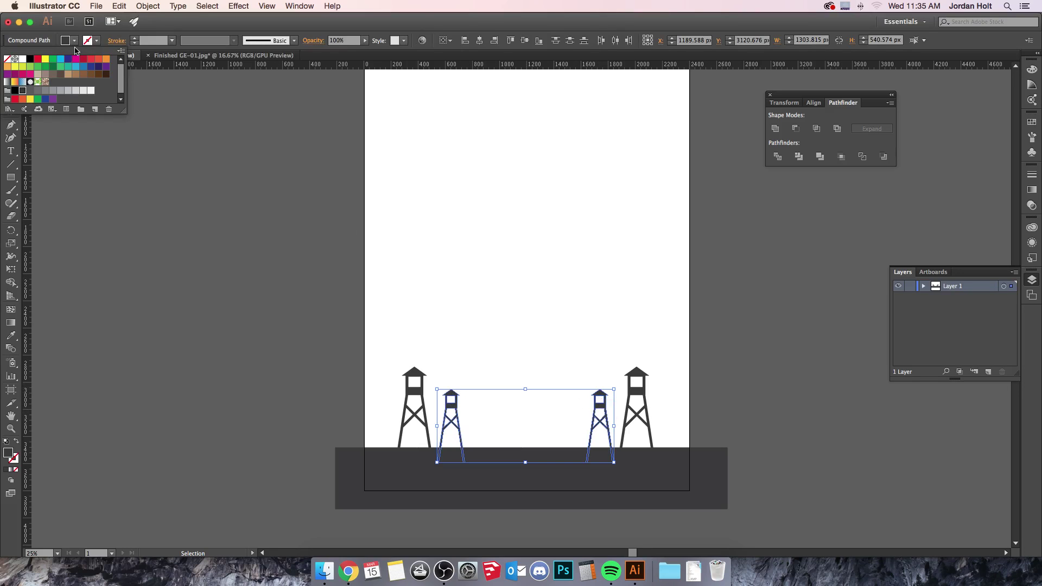
pyautogui.click(42, 94)
pyautogui.click(227, 197)
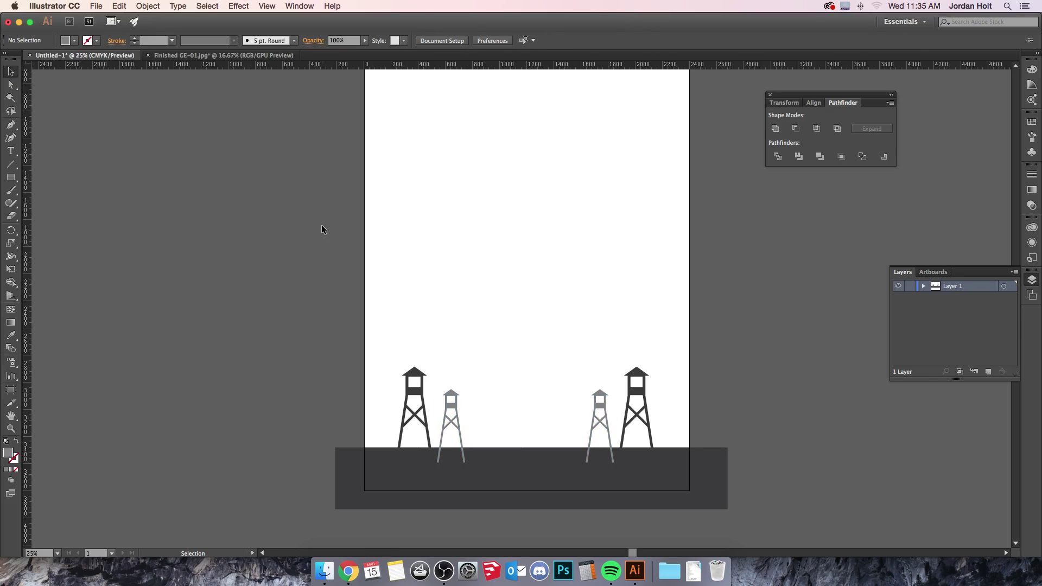
# Bring the dark ground rectangle to the front so it covers the towers' lower legs.
pyautogui.scroll(-1, 532, 341)
pyautogui.click(548, 465)
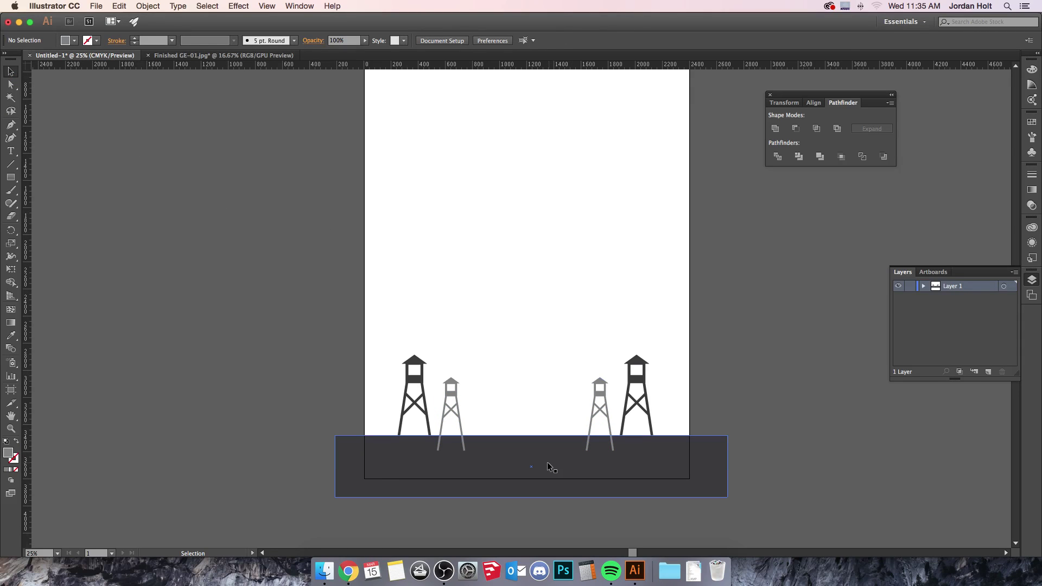
pyautogui.click(549, 467)
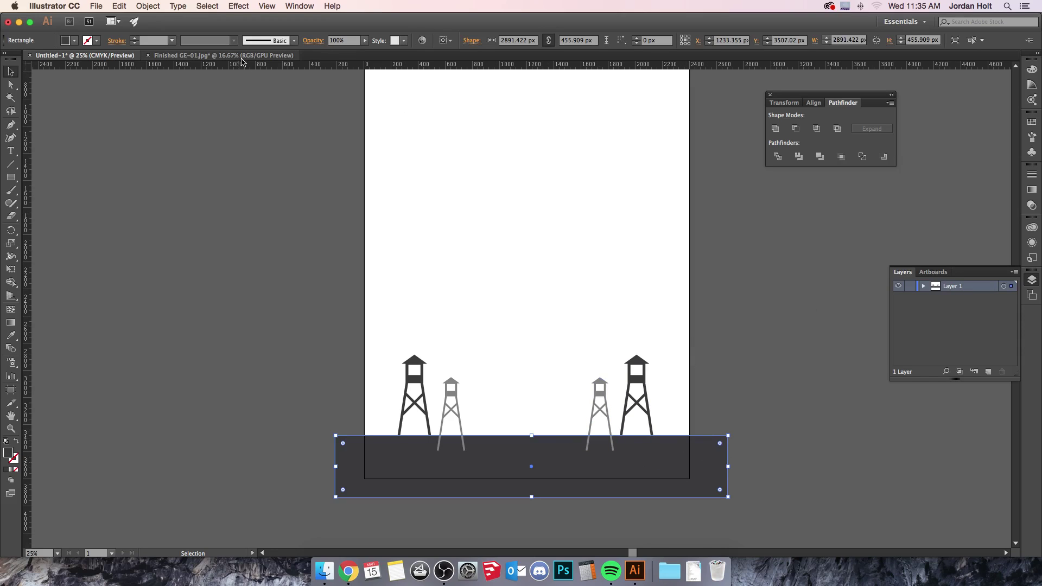
pyautogui.click(156, 7)
pyautogui.moveTo(157, 29)
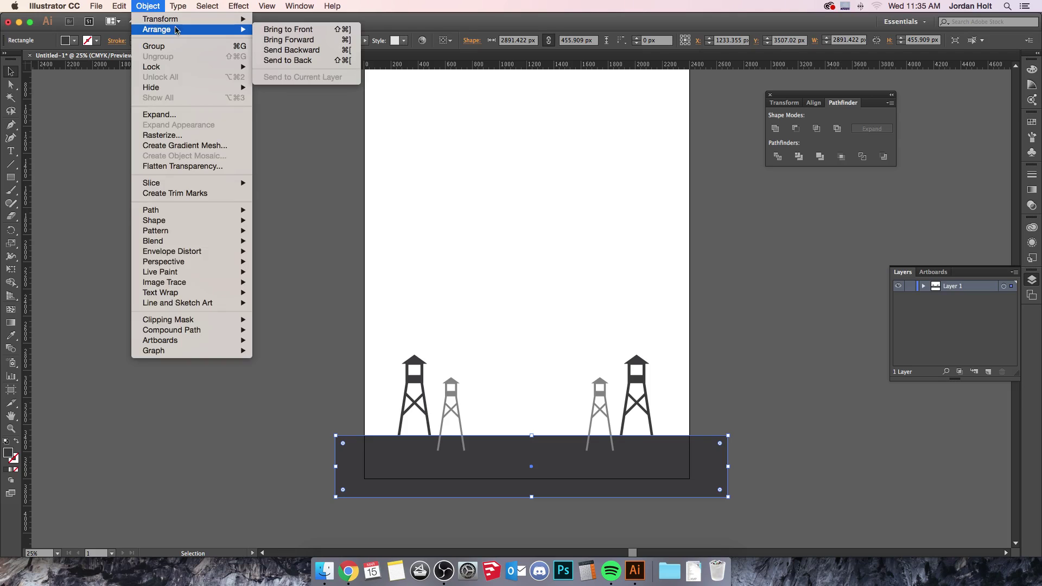
pyautogui.click(279, 30)
pyautogui.click(262, 153)
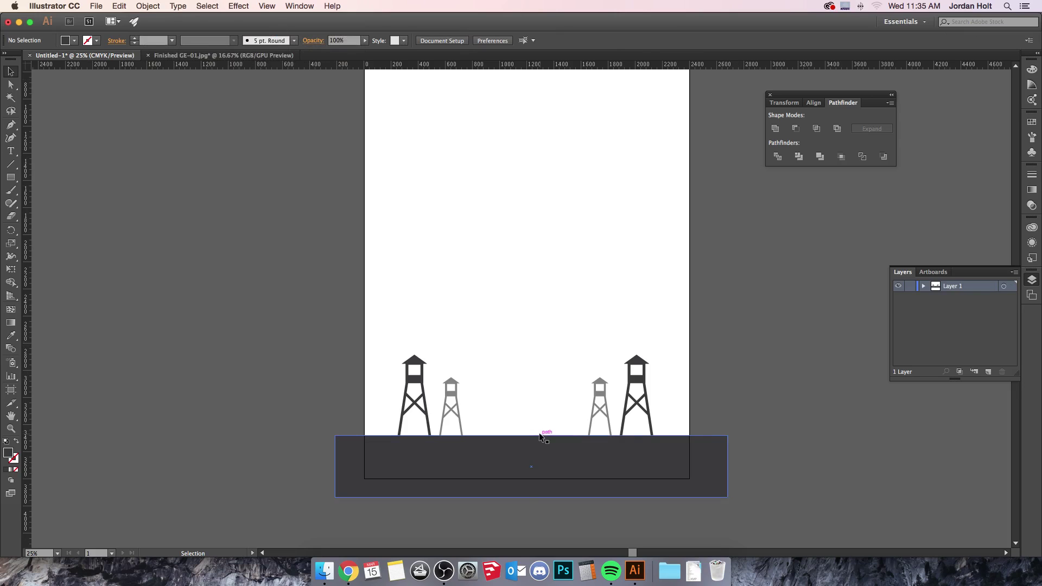
# Check the finished poster, then draw a dark bar on the ground between the towers.
pyautogui.click(208, 56)
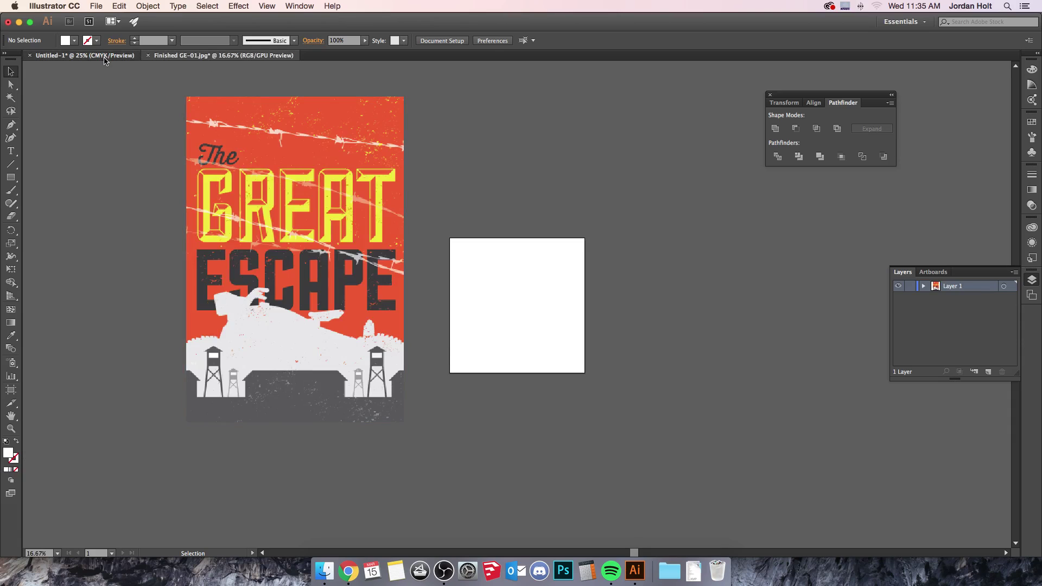
pyautogui.click(84, 55)
pyautogui.click(10, 178)
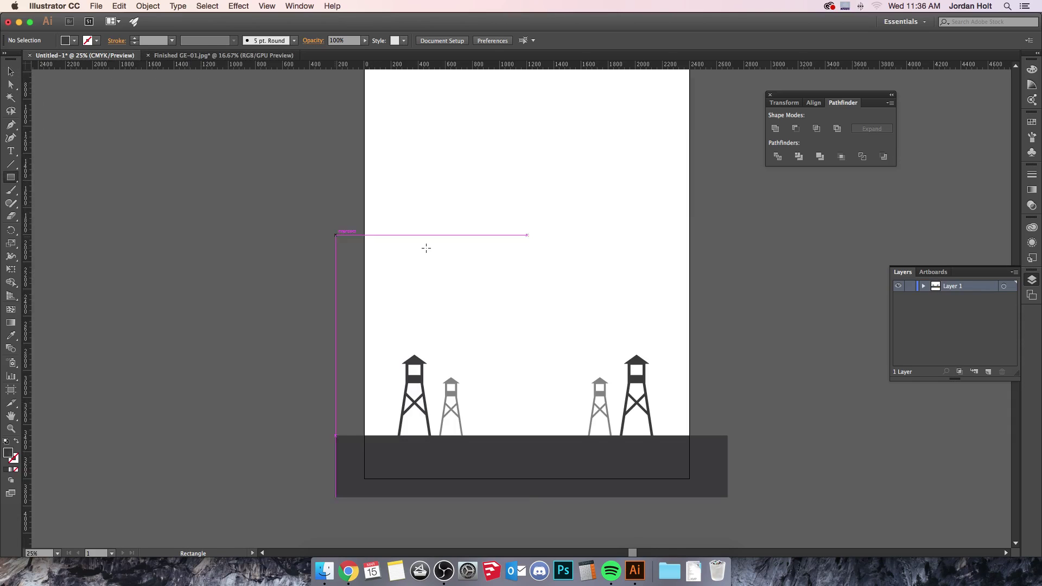
pyautogui.moveTo(474, 413); pyautogui.dragTo(576, 435)
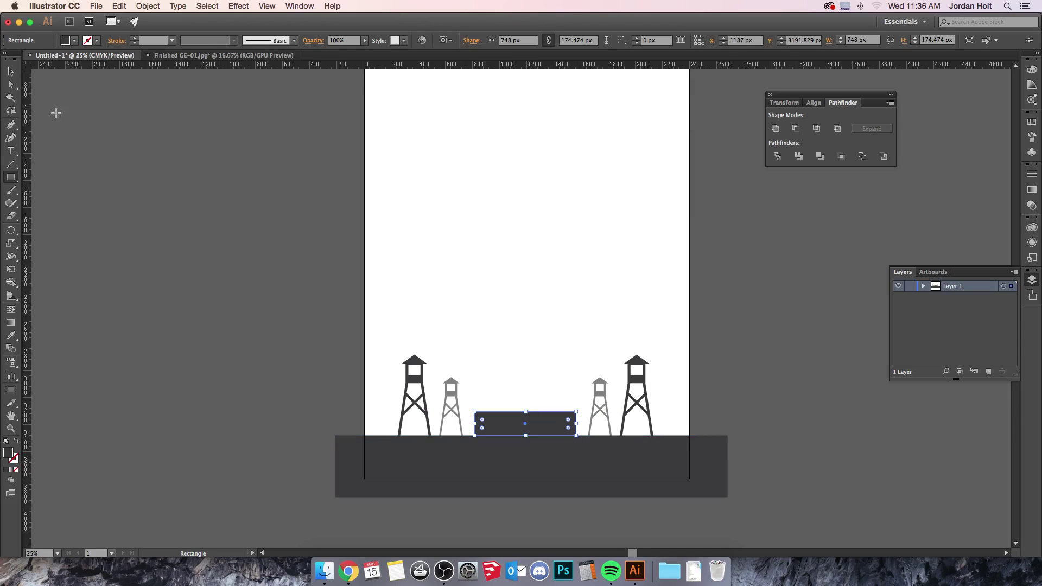
# Trim the block to about 694 × 174 px and compare it with the finished poster.
pyautogui.click(11, 71)
pyautogui.moveTo(473, 423); pyautogui.dragTo(479, 423)
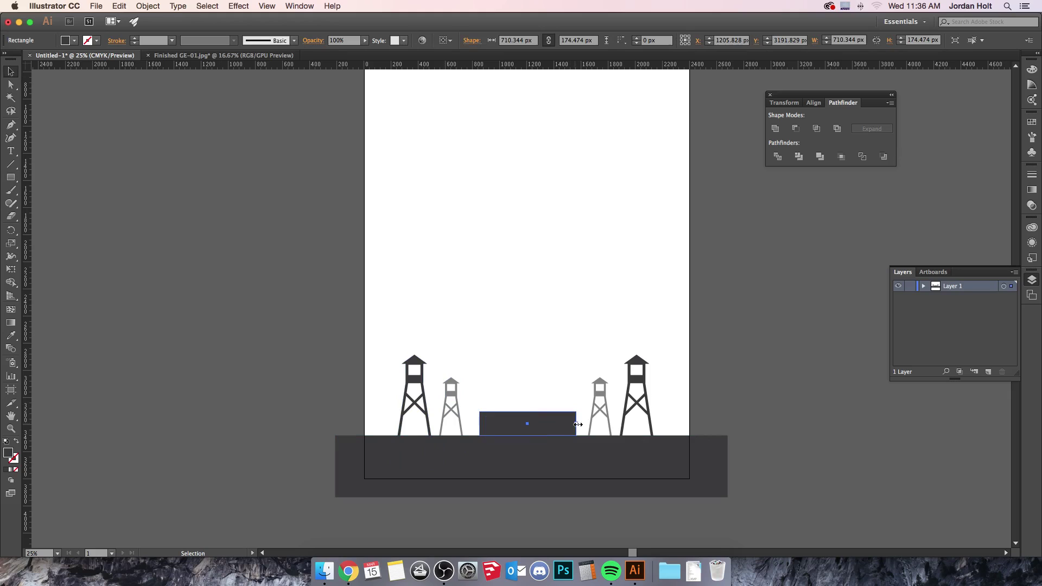
pyautogui.moveTo(575, 427); pyautogui.dragTo(574, 426)
pyautogui.moveTo(528, 415); pyautogui.dragTo(528, 418)
pyautogui.click(251, 372)
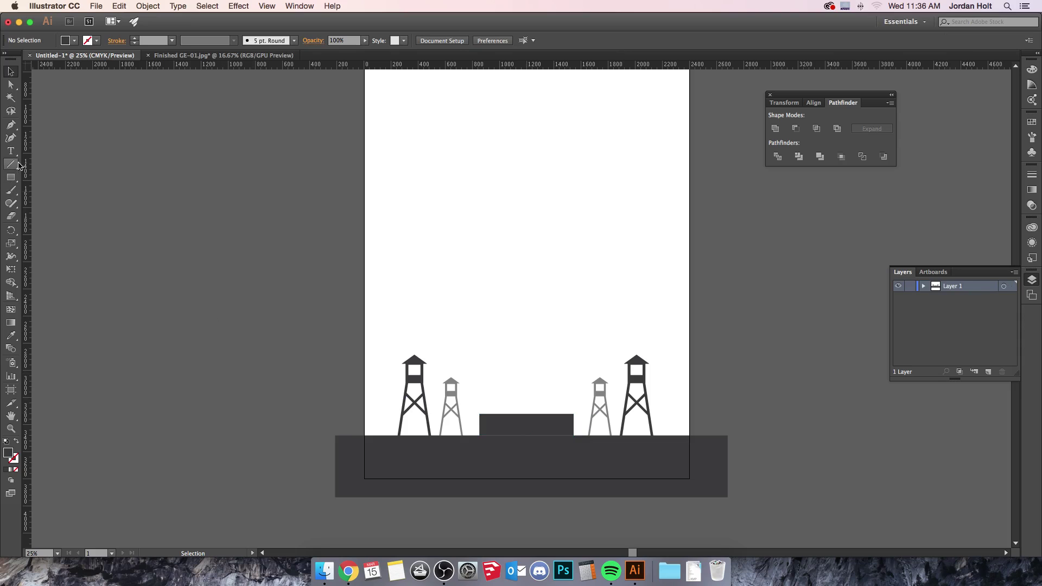
pyautogui.click(180, 55)
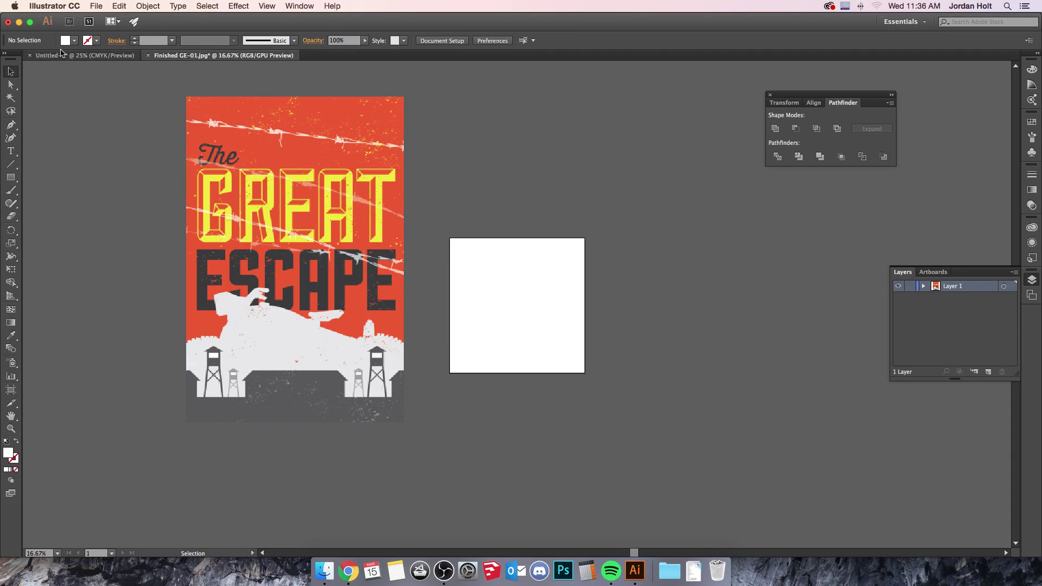
pyautogui.click(85, 55)
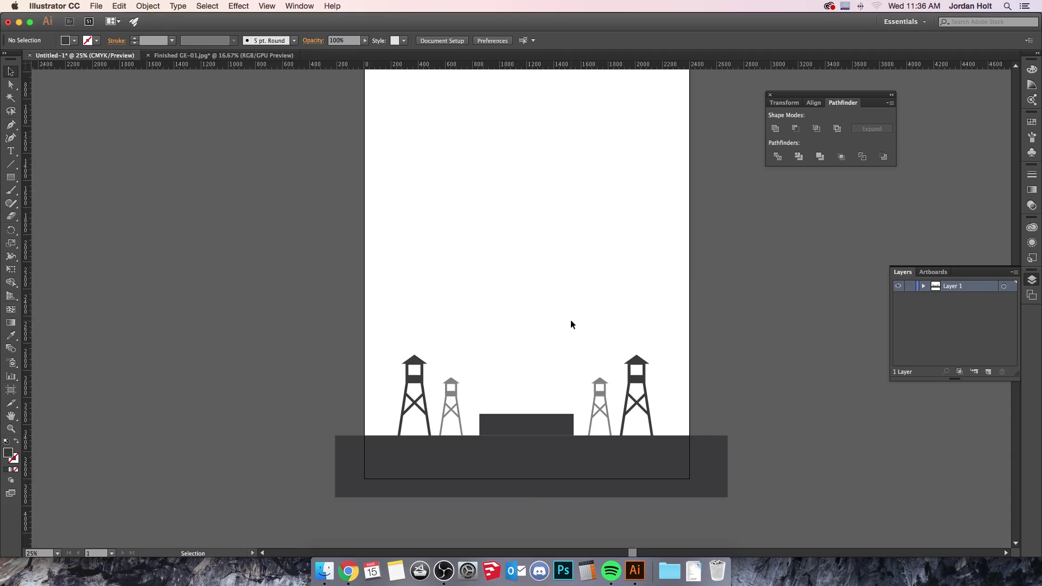
# Zoom in and pen-draw the left half of the roof, overhanging the block's left edge.
pyautogui.press('super+0')
pyautogui.press('super+equal')
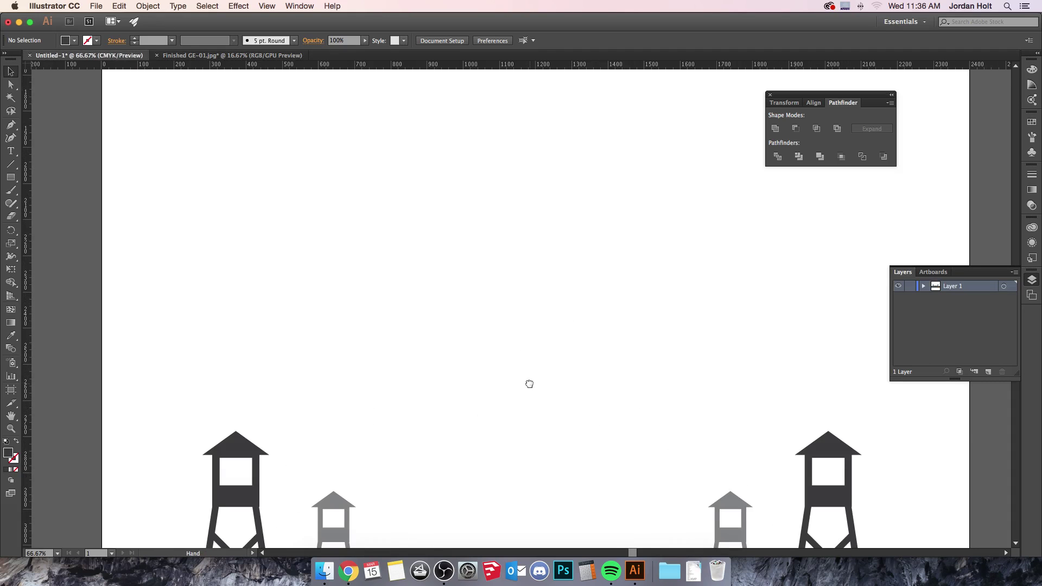
pyautogui.moveTo(530, 383); pyautogui.dragTo(492, 129)
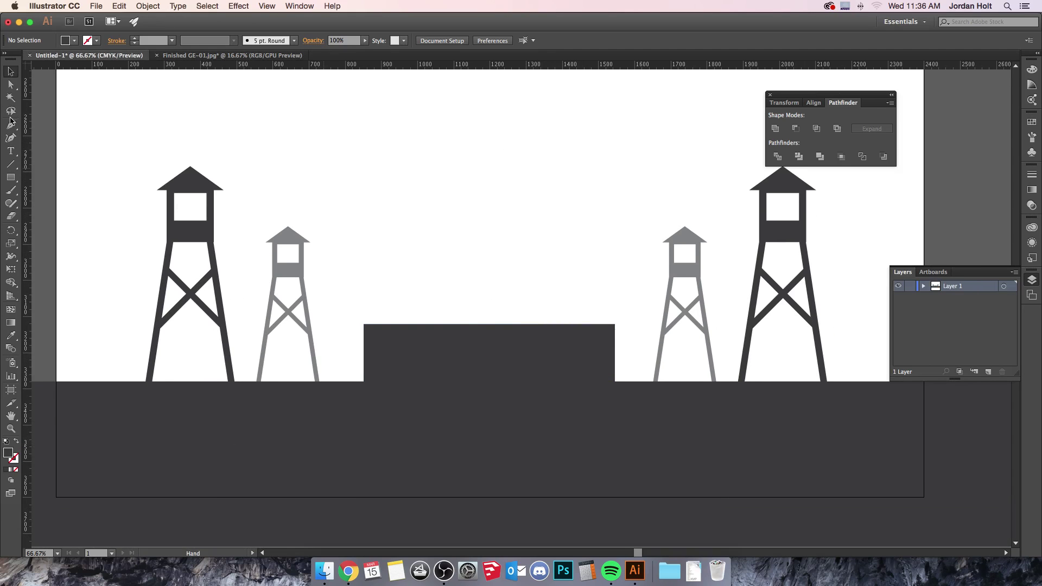
pyautogui.press('p')
pyautogui.click(364, 325)
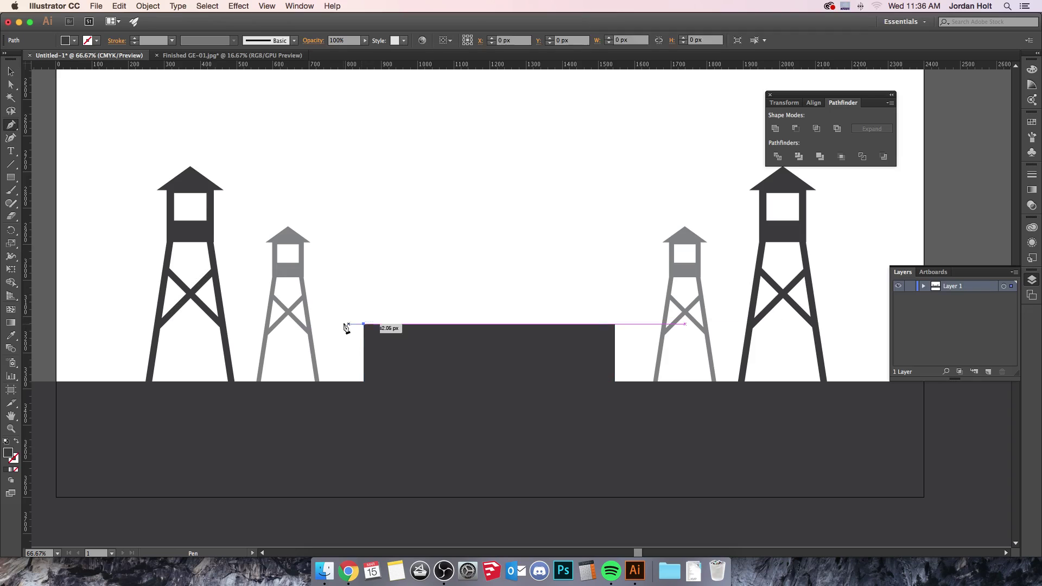
pyautogui.click(335, 325)
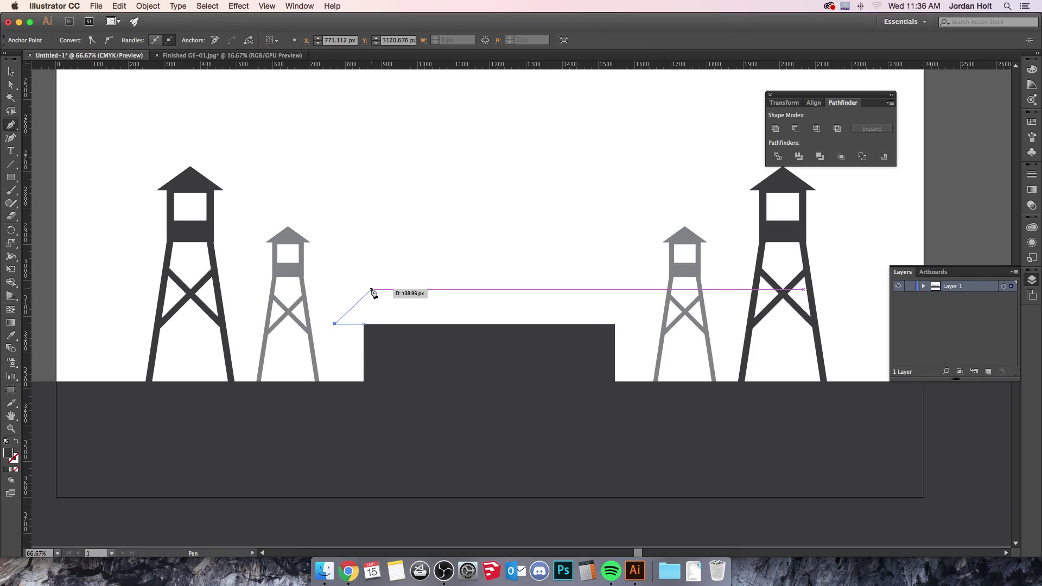
pyautogui.click(371, 289)
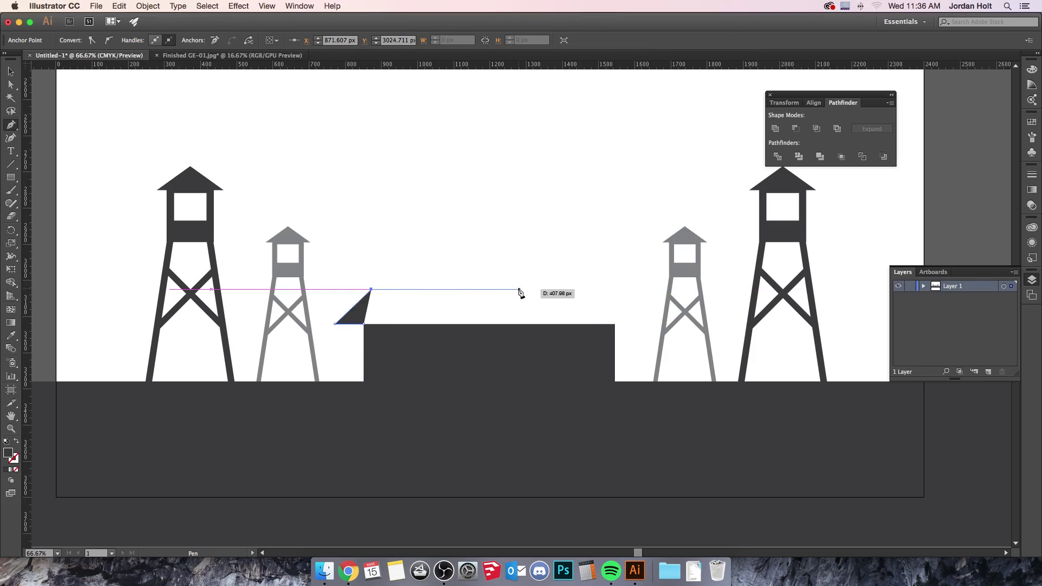
pyautogui.click(503, 290)
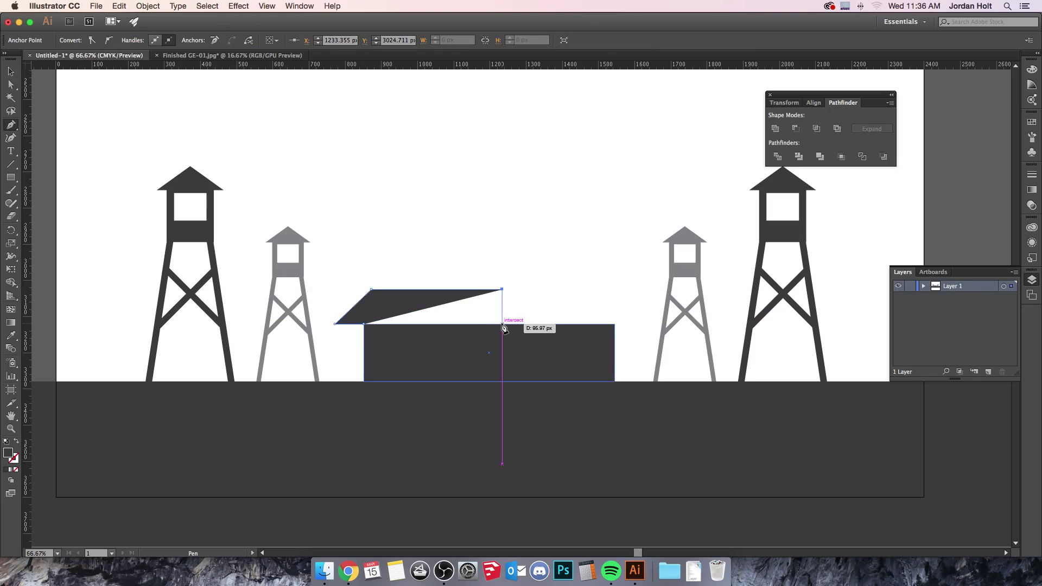
pyautogui.click(503, 325)
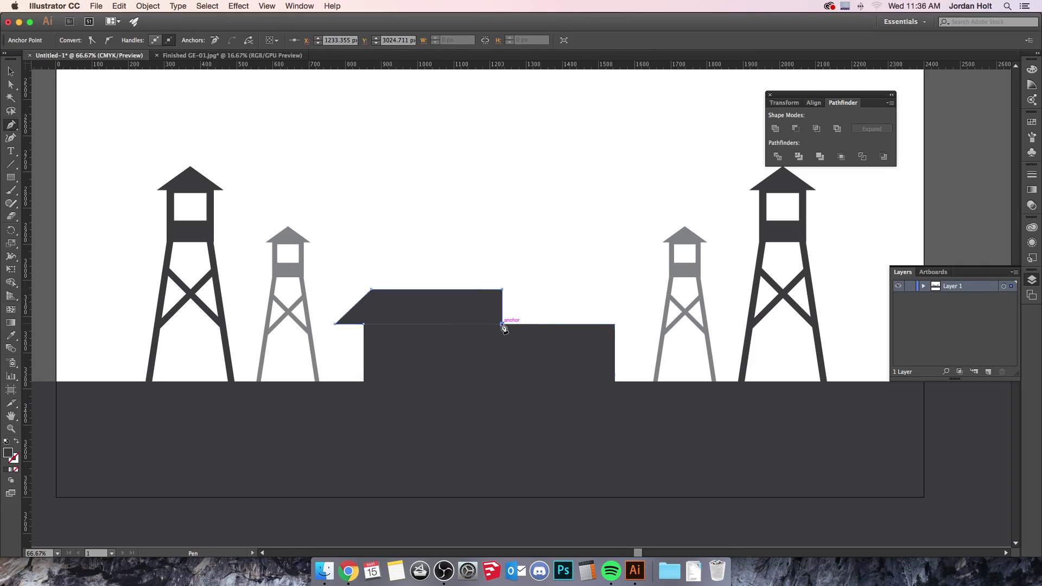
pyautogui.click(364, 324)
# Duplicate the half-roof and reflect the copy horizontally.
pyautogui.press('v')
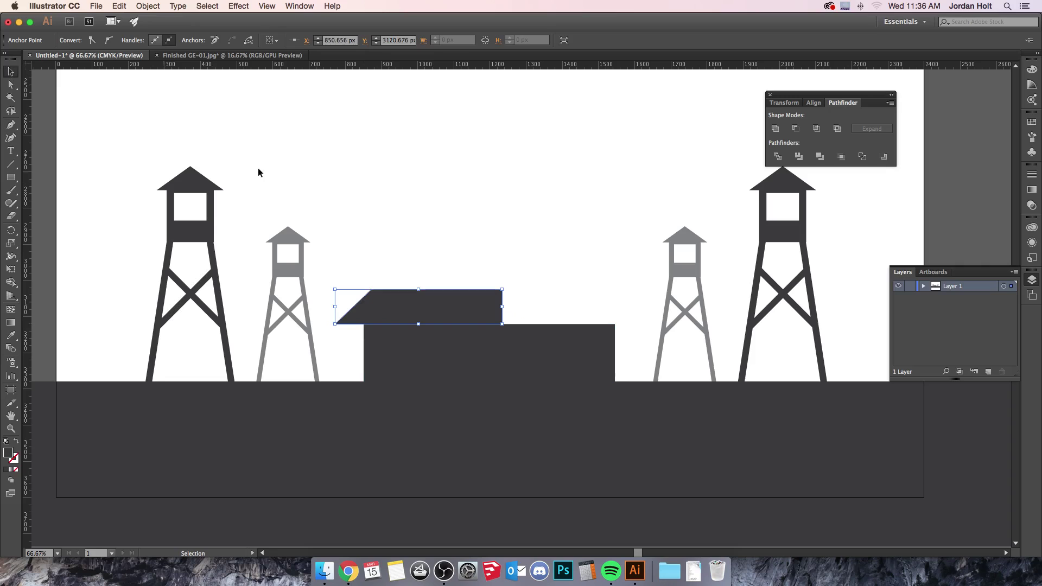
pyautogui.click(422, 246)
pyautogui.press('cmd+v')
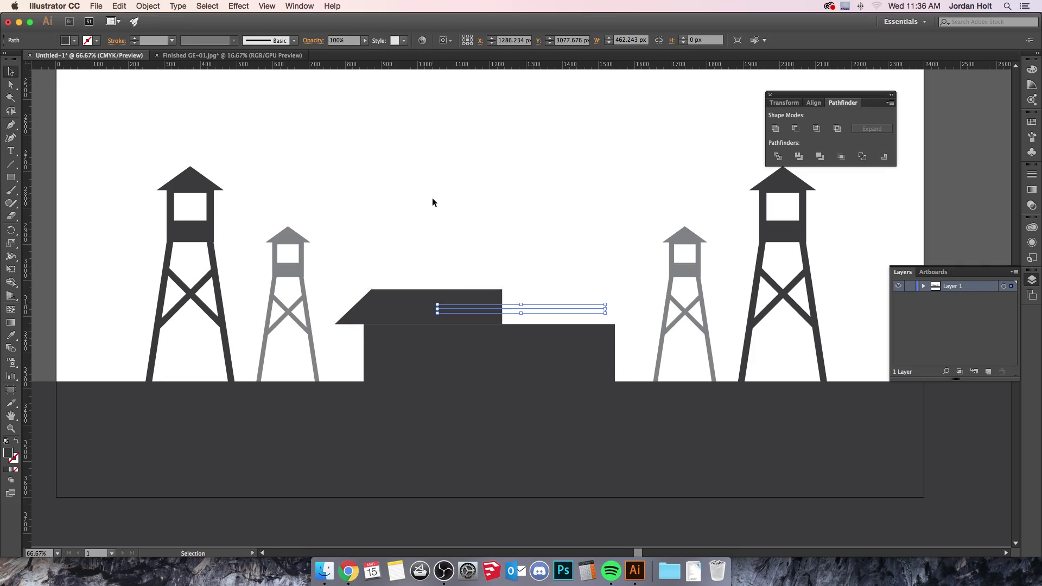
pyautogui.press('cmd+z')
pyautogui.click(468, 298)
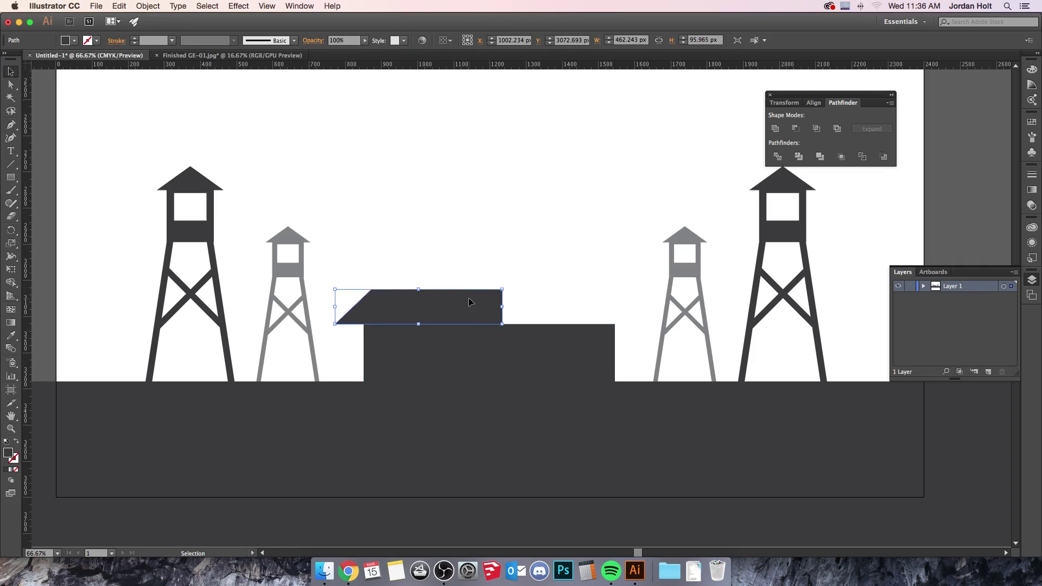
pyautogui.moveTo(470, 302); pyautogui.dragTo(549, 216)
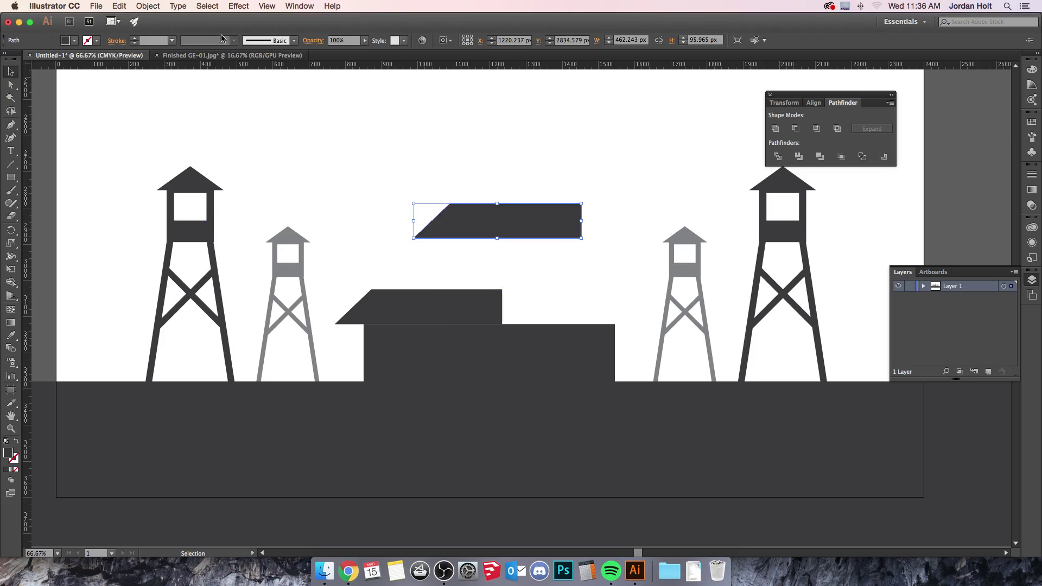
pyautogui.click(148, 6)
pyautogui.moveTo(149, 21)
pyautogui.click(296, 61)
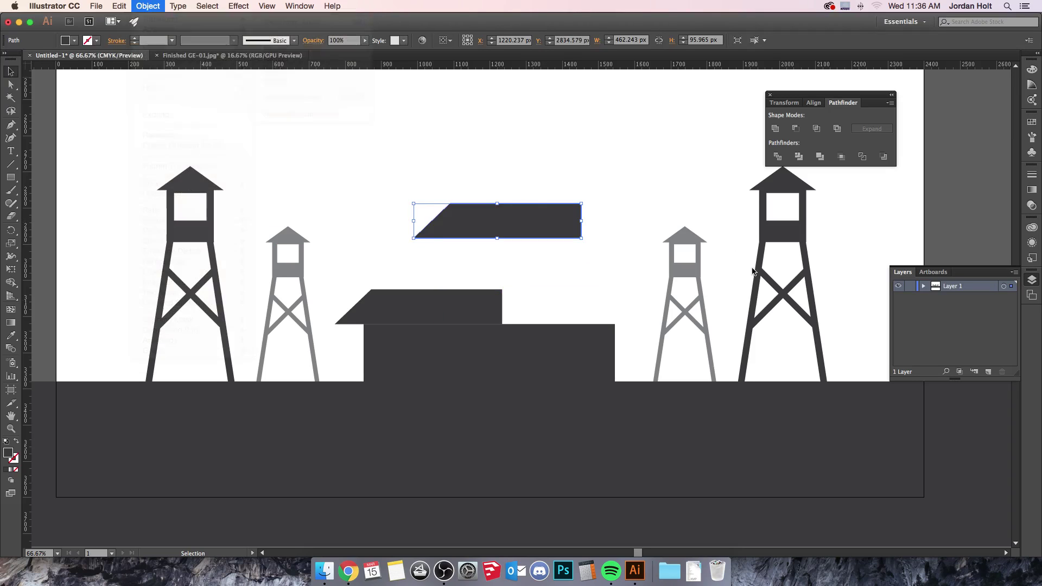
pyautogui.click(848, 364)
# Place the mirrored half on the right, align both halves, and select them with the building body.
pyautogui.moveTo(536, 235); pyautogui.dragTo(597, 317)
pyautogui.click(525, 247)
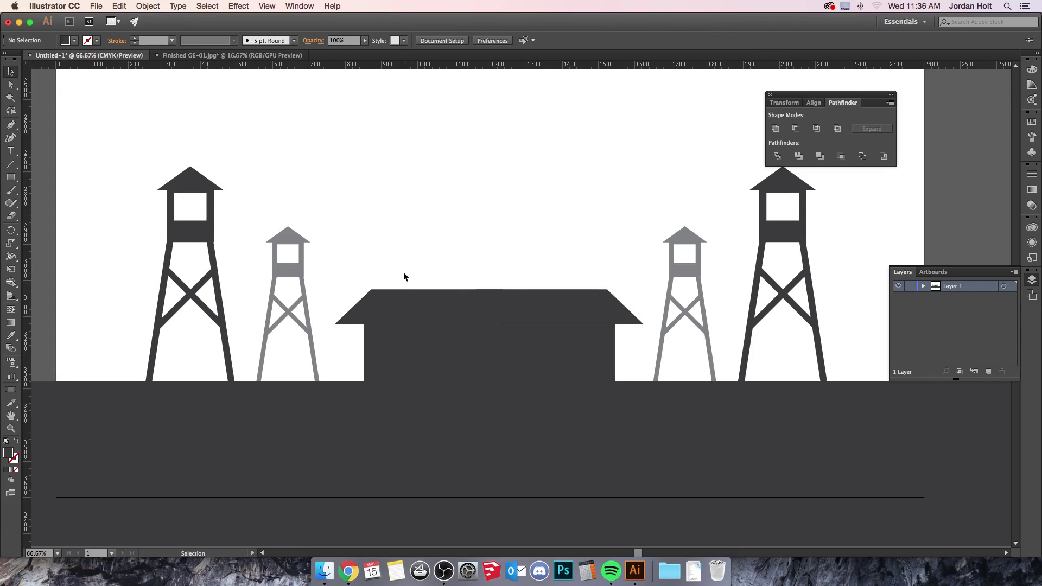
pyautogui.moveTo(416, 301); pyautogui.dragTo(421, 314)
pyautogui.moveTo(559, 307); pyautogui.dragTo(544, 314)
pyautogui.click(455, 186)
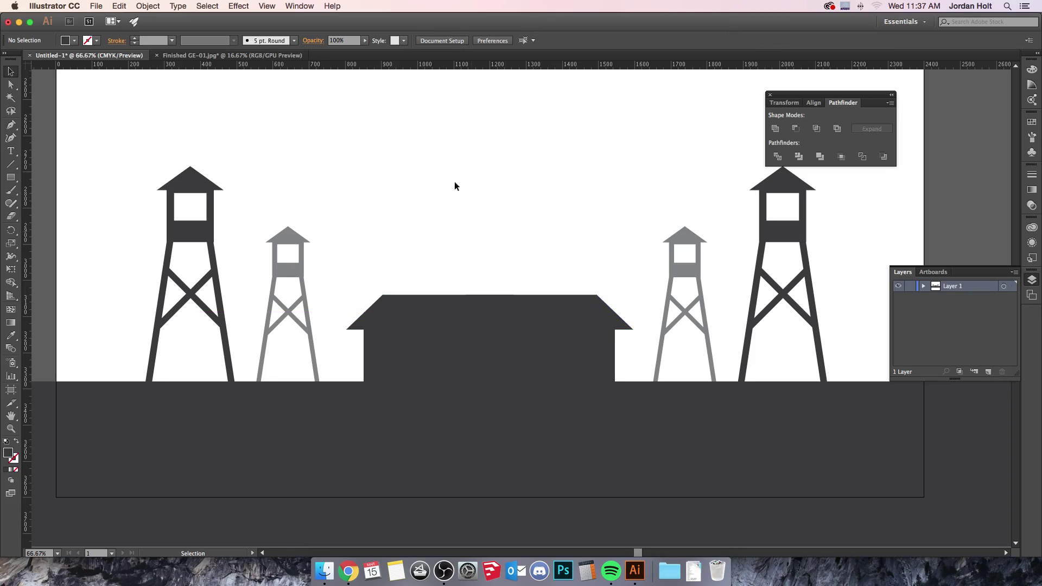
pyautogui.moveTo(417, 269); pyautogui.dragTo(543, 374)
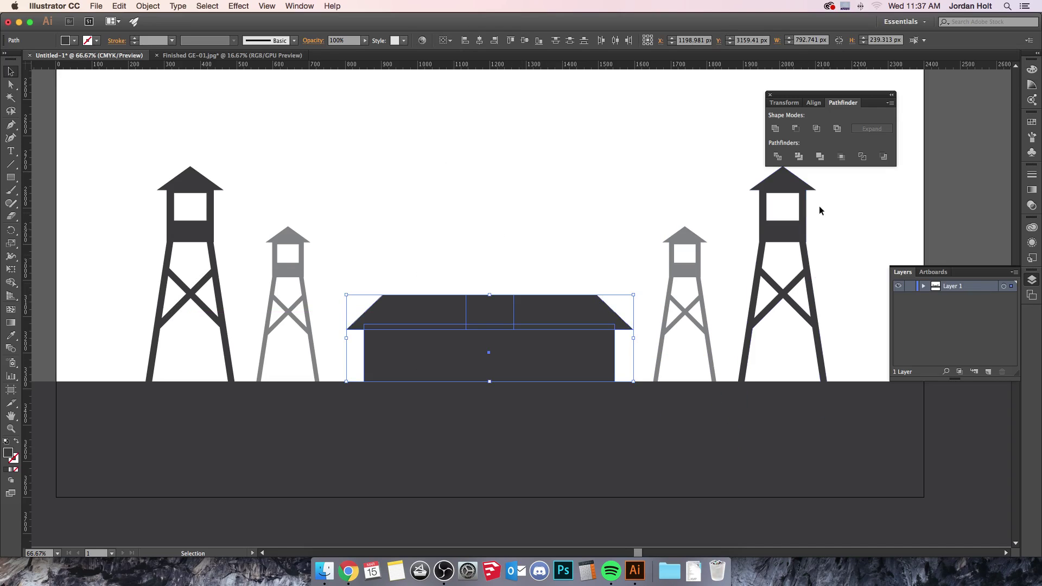
# Unite the roof and walls into one house, then put a copy at the ground's right end.
pyautogui.click(776, 128)
pyautogui.click(541, 161)
pyautogui.press('super+minus')
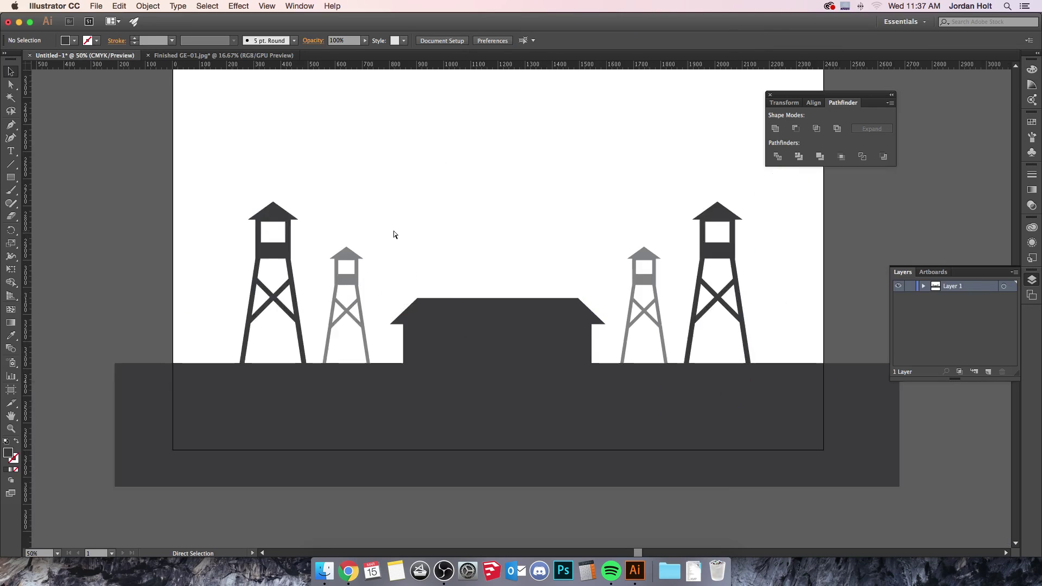
pyautogui.click(497, 315)
pyautogui.press('super+c')
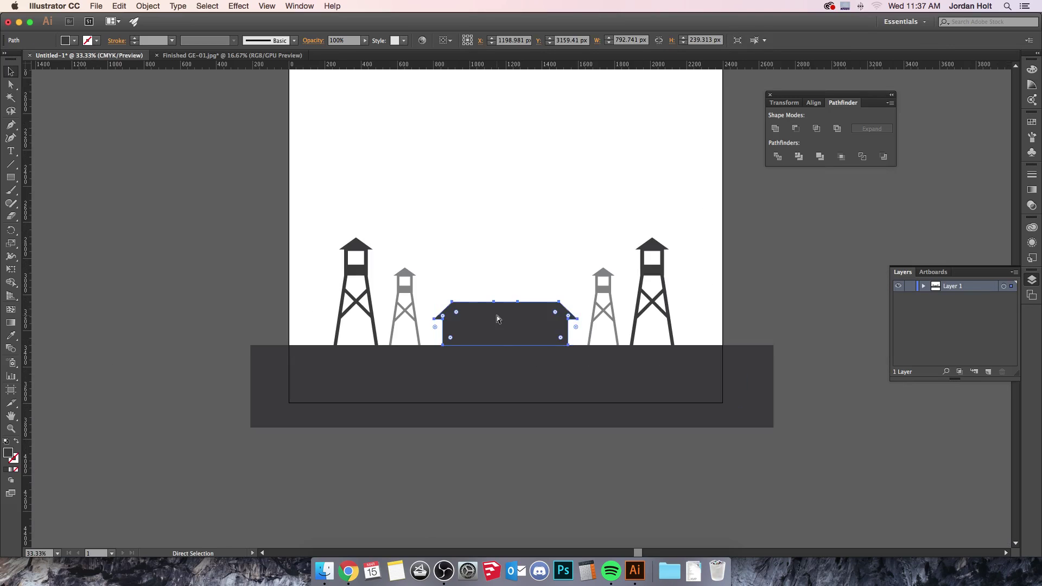
pyautogui.press('super+v')
pyautogui.moveTo(531, 317); pyautogui.dragTo(765, 331)
pyautogui.click(858, 367)
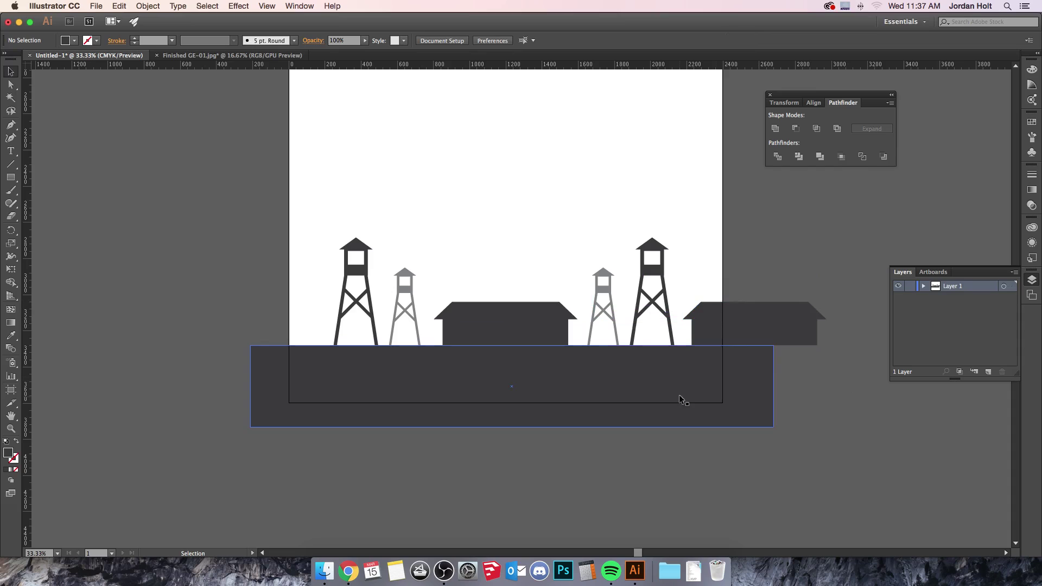
# Paste another house copy at the ground's left end, zoom out, and view the finished poster.
pyautogui.click(724, 326)
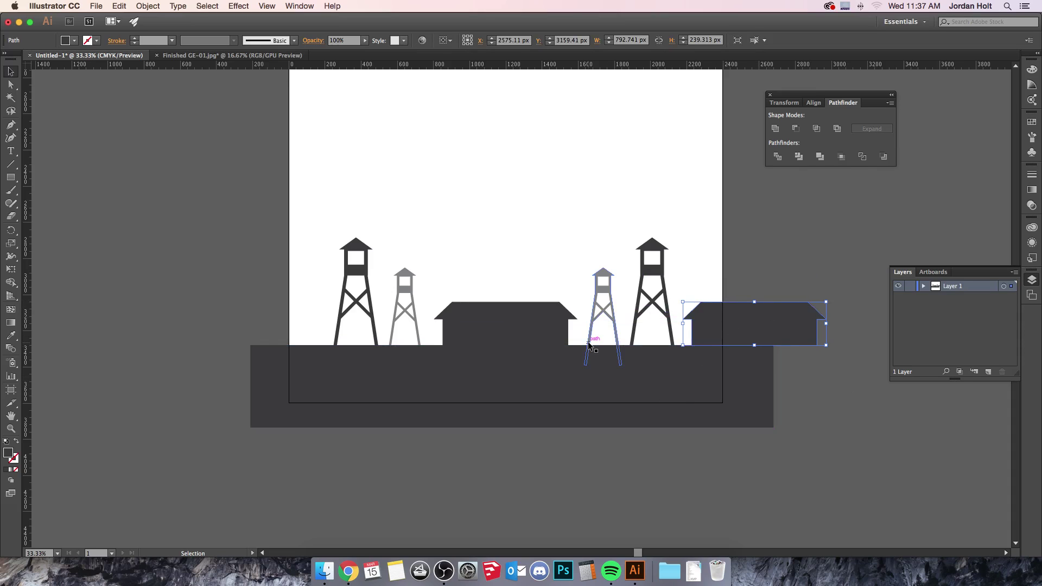
pyautogui.press('super+v')
pyautogui.moveTo(516, 319); pyautogui.dragTo(253, 324)
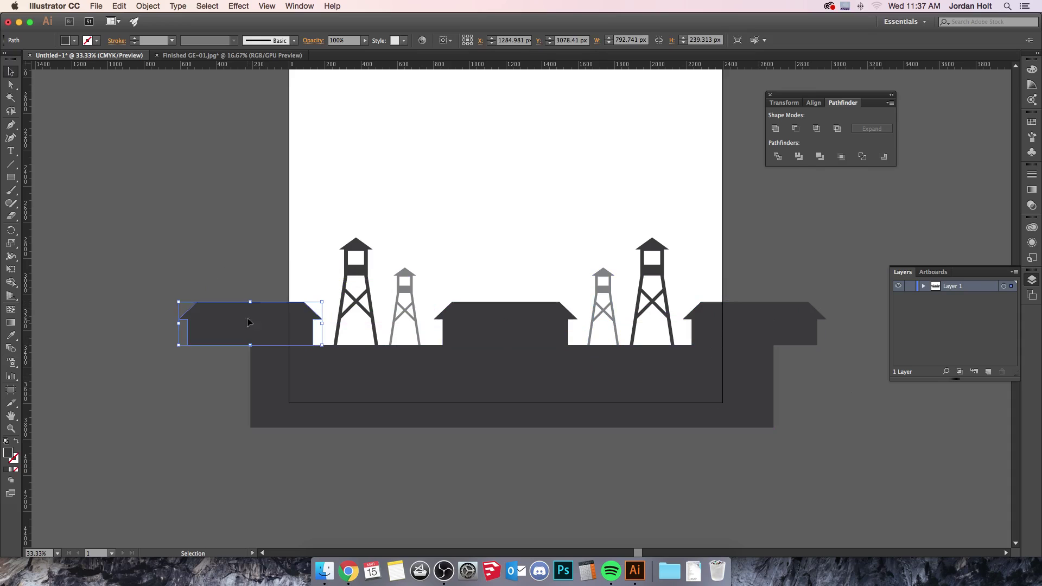
pyautogui.click(250, 213)
pyautogui.press('super+minus')
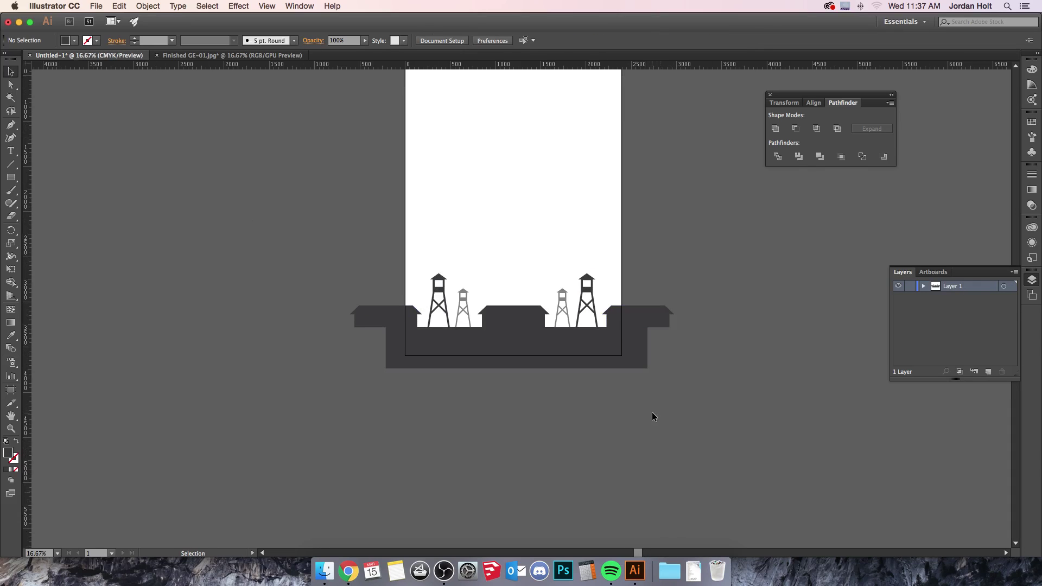
pyautogui.click(242, 56)
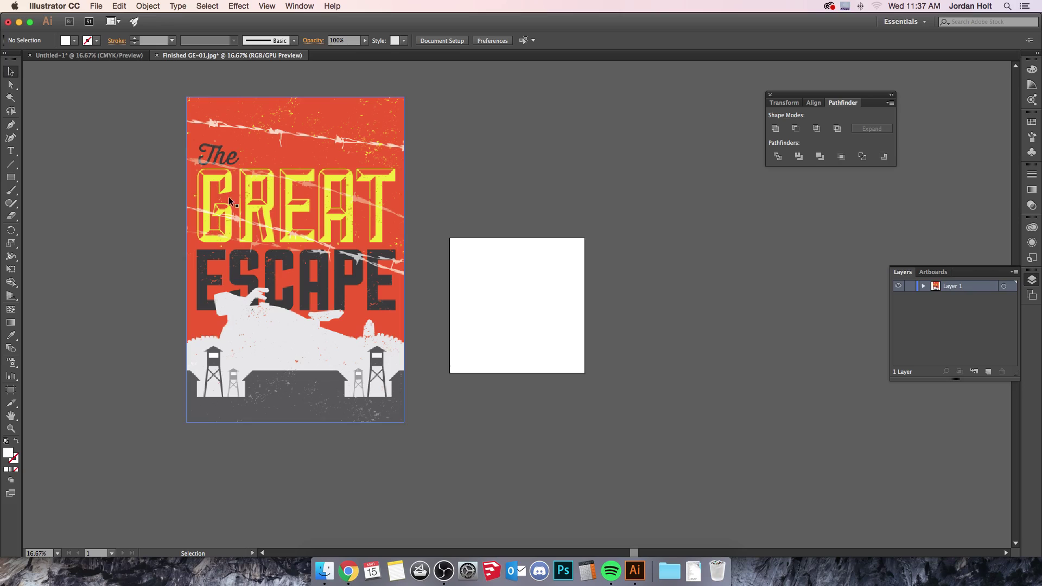
# Back in the working document, rename Layer 1 to Compound.
pyautogui.click(90, 55)
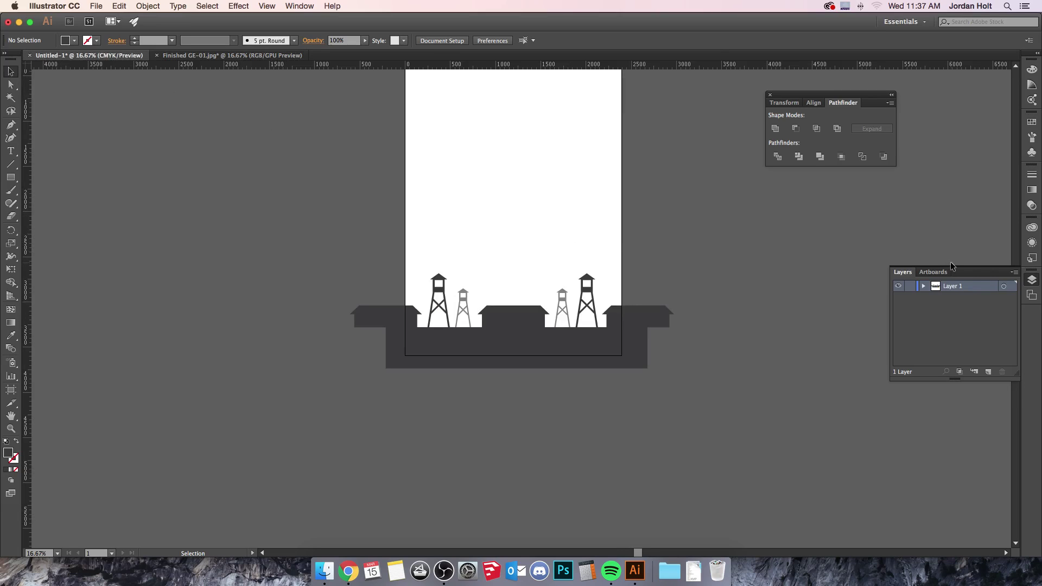
pyautogui.doubleClick(956, 287)
pyautogui.write('Compound')
pyautogui.press('Return')
# Add a new layer below Compound, lock Compound, and name the new layer Motorcycle.
pyautogui.click(989, 372)
pyautogui.moveTo(974, 288); pyautogui.dragTo(973, 325)
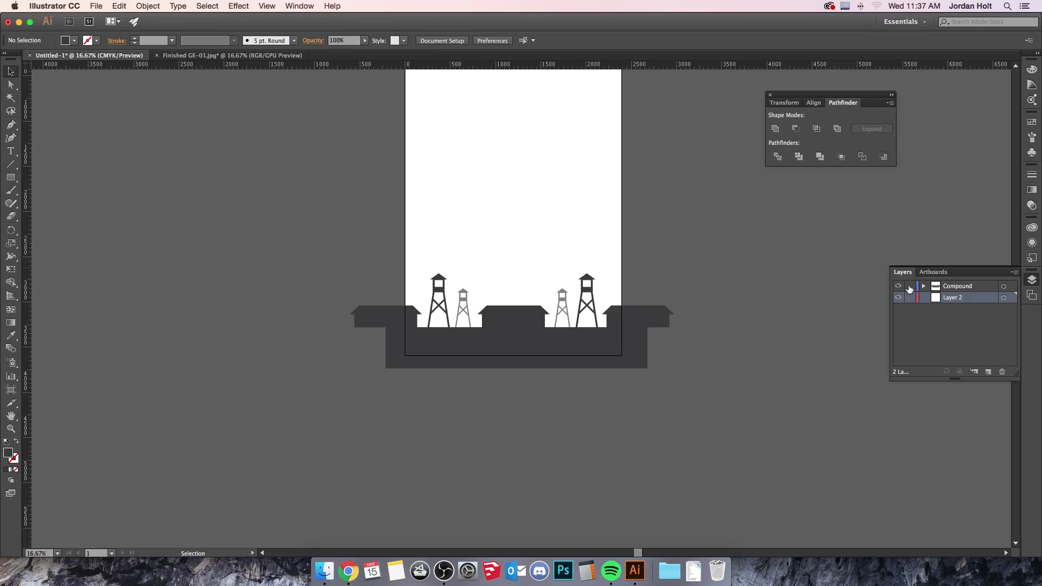
pyautogui.click(910, 287)
pyautogui.doubleClick(954, 298)
pyautogui.write('Motorcycle ...')
pyautogui.press('Return')
# Hide the Compound layer and choose Motorcycle.jpg to place as a linked image.
pyautogui.click(898, 287)
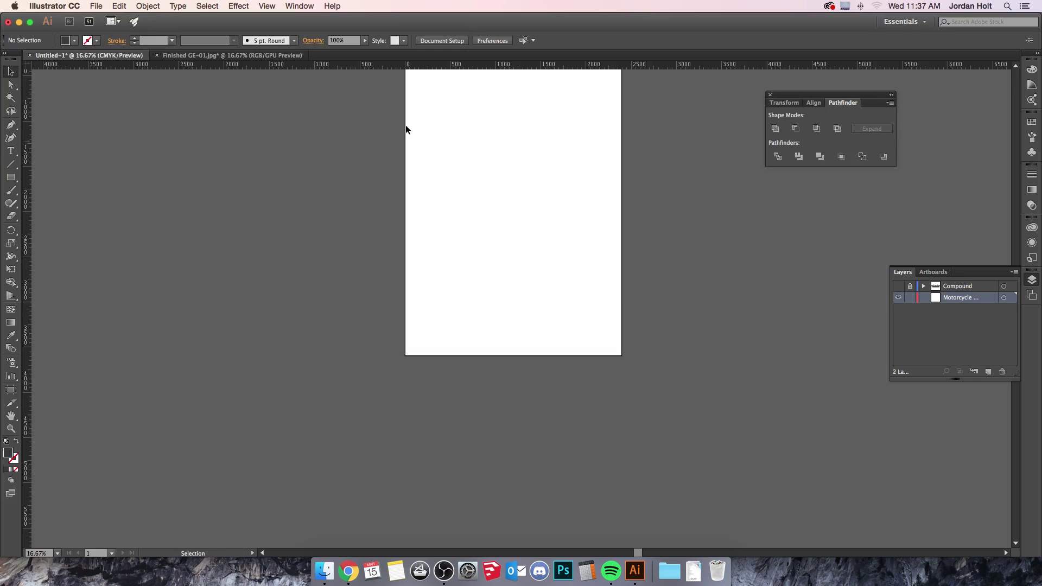
pyautogui.click(97, 6)
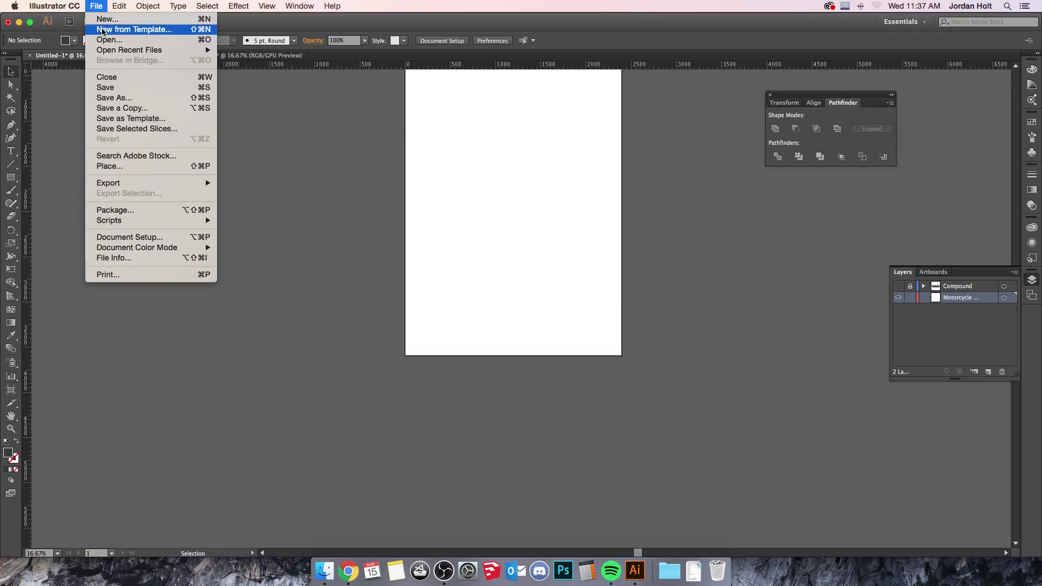
pyautogui.click(130, 169)
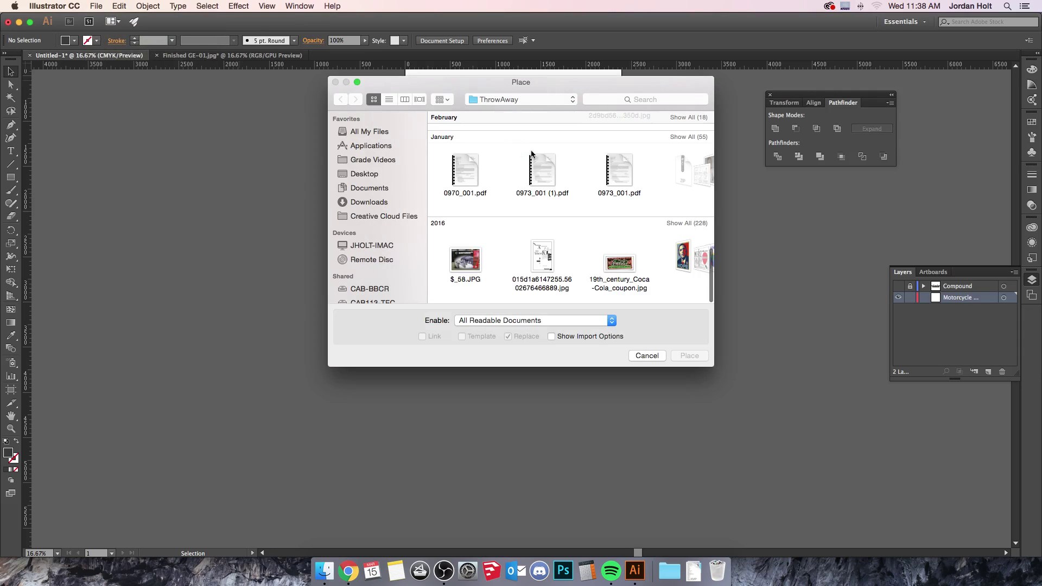
pyautogui.scroll(3, 565, 220)
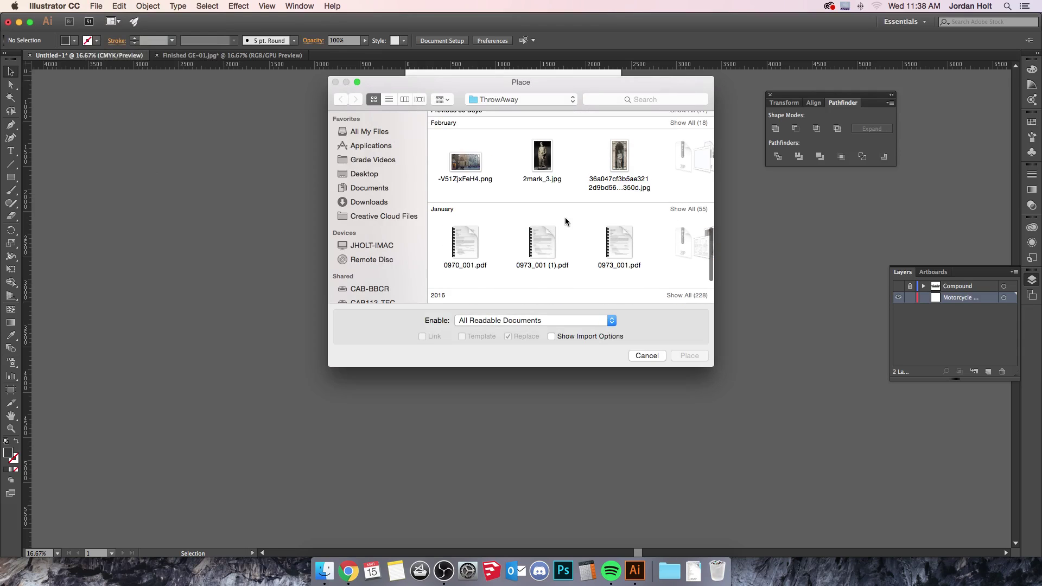
pyautogui.scroll(5, 564, 209)
pyautogui.click(543, 220)
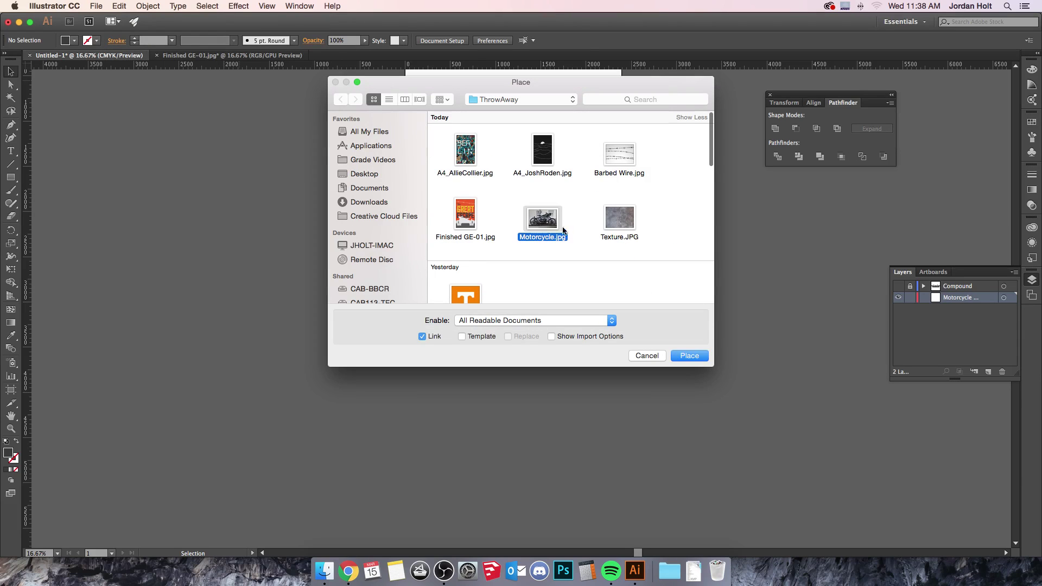
pyautogui.click(690, 356)
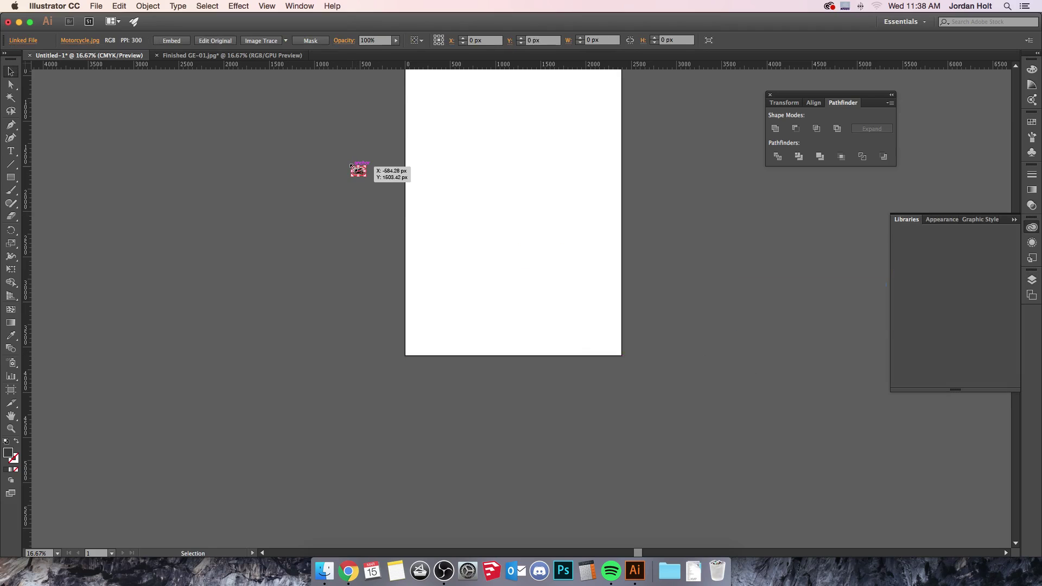
# Drop the photo and enlarge it to about 2995 × 1997 px across the artboard's middle.
pyautogui.click(352, 167)
pyautogui.moveTo(367, 179); pyautogui.dragTo(667, 352)
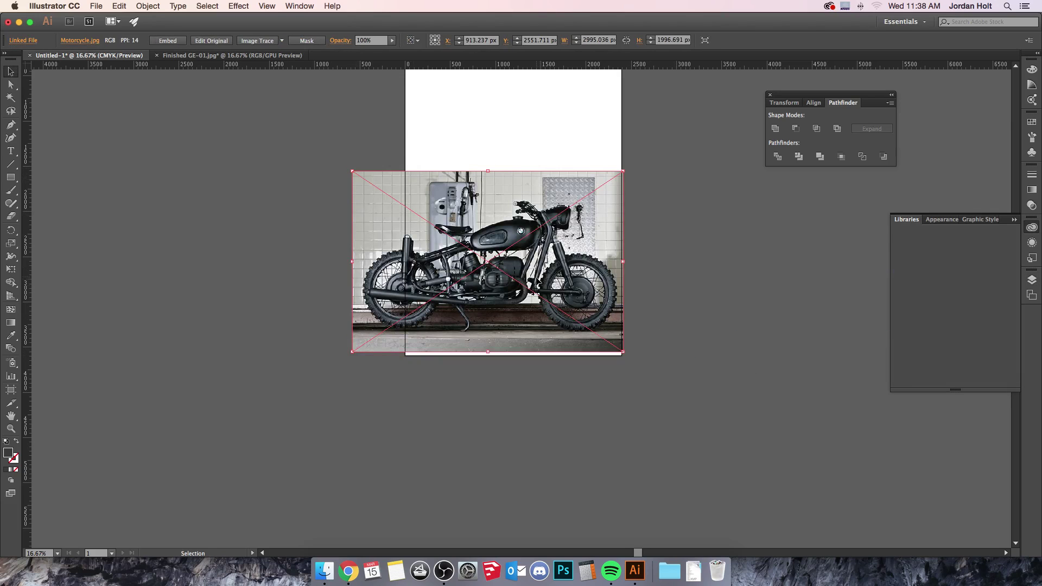
pyautogui.moveTo(533, 289); pyautogui.dragTo(572, 269)
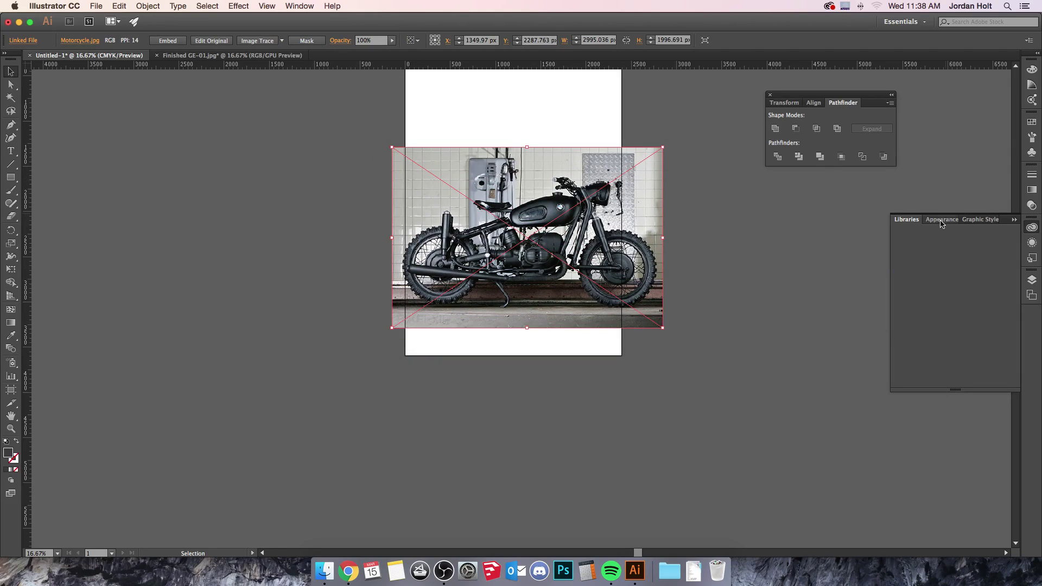
# Reflect the motorcycle photo on the vertical axis so it faces left, then view the finished poster.
pyautogui.click(1032, 281)
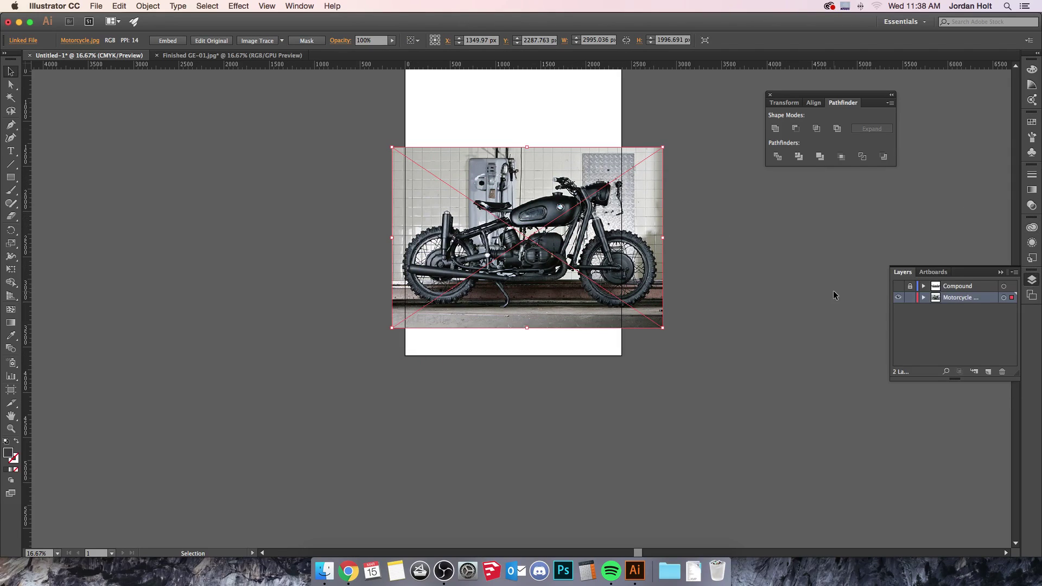
pyautogui.moveTo(525, 179); pyautogui.dragTo(515, 180)
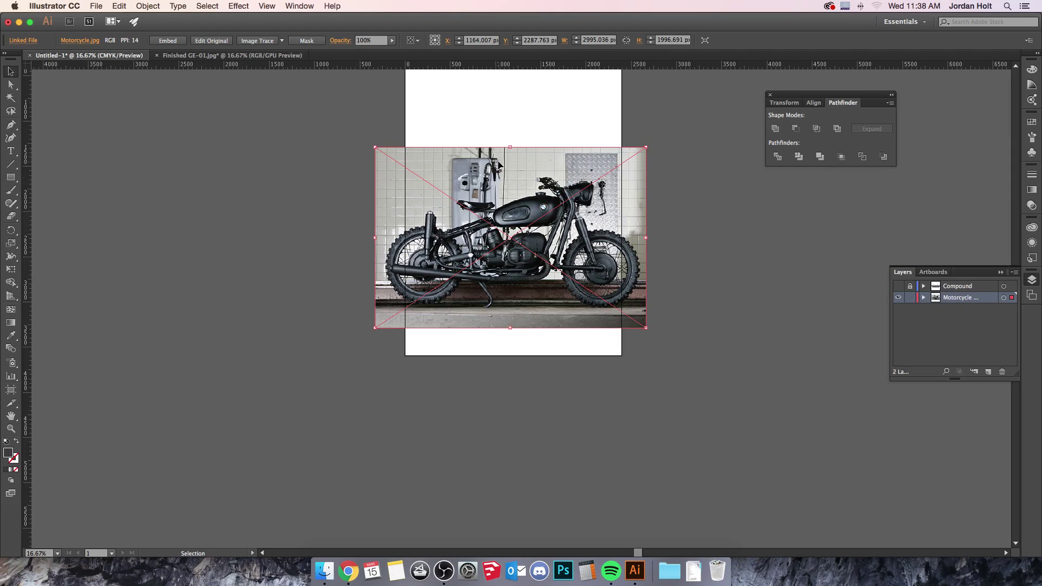
pyautogui.click(143, 6)
pyautogui.moveTo(161, 19)
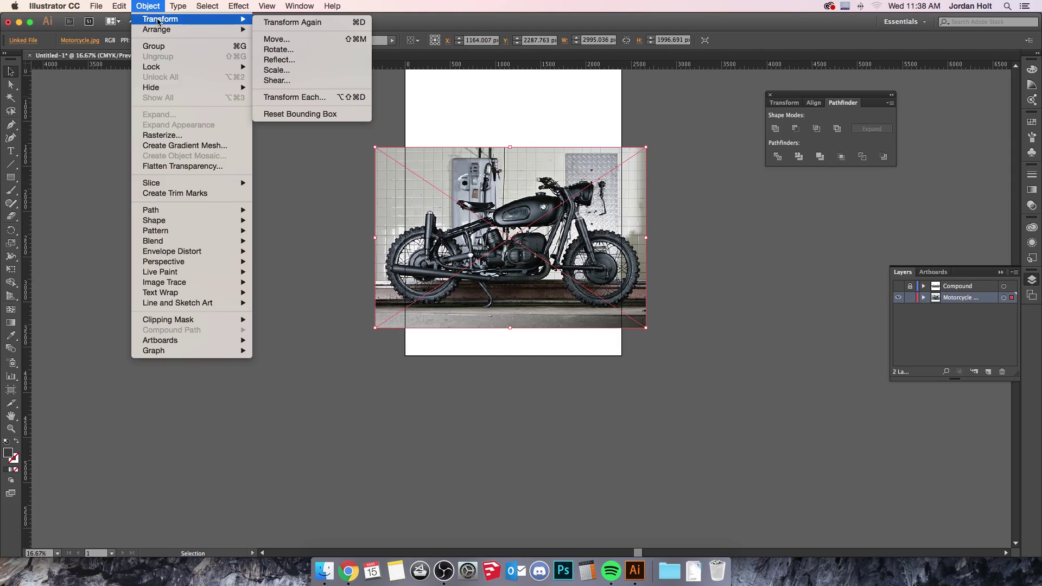
pyautogui.click(312, 59)
pyautogui.click(855, 367)
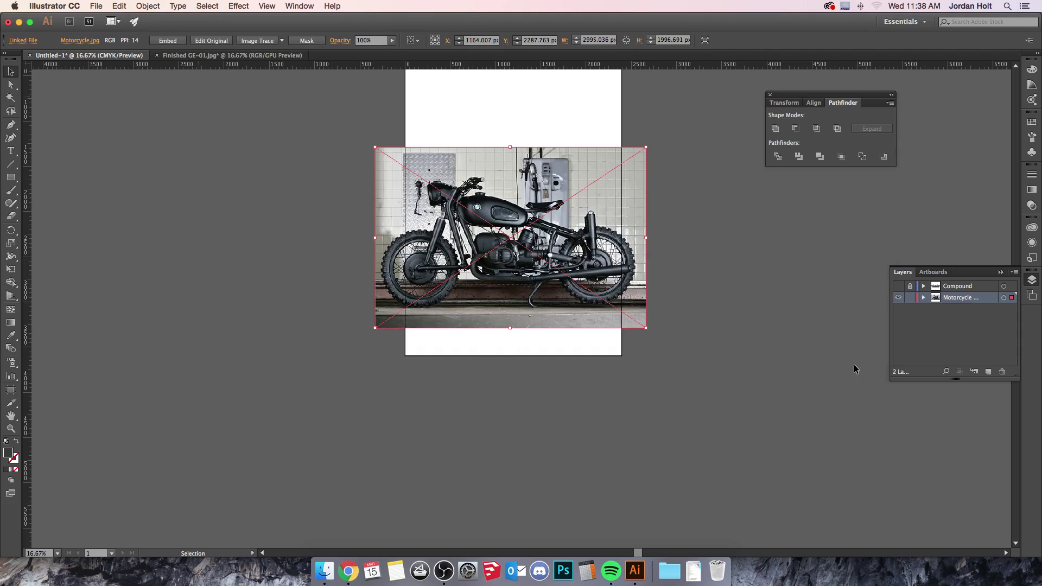
pyautogui.moveTo(500, 258); pyautogui.dragTo(498, 259)
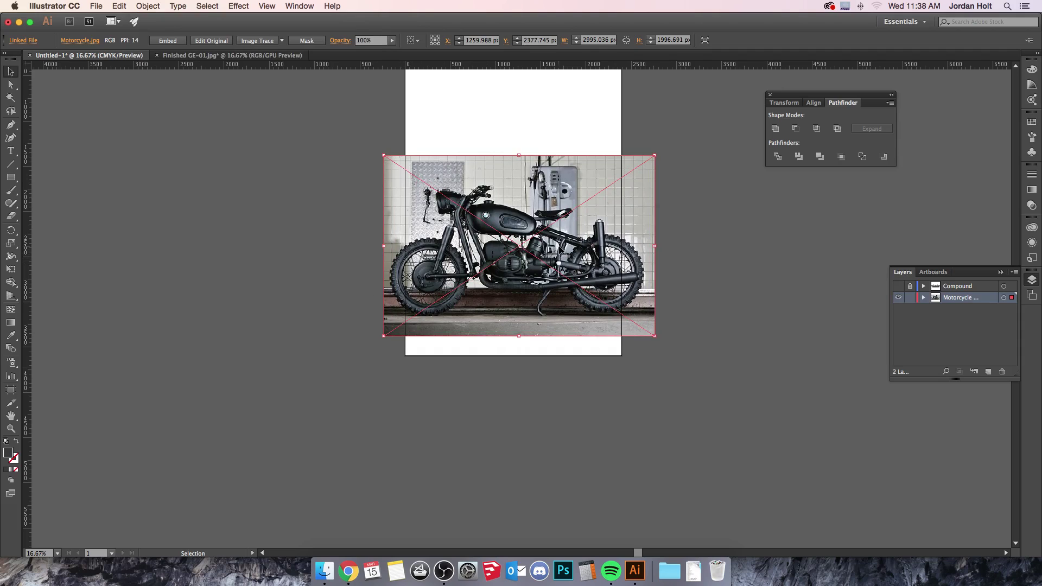
pyautogui.click(240, 55)
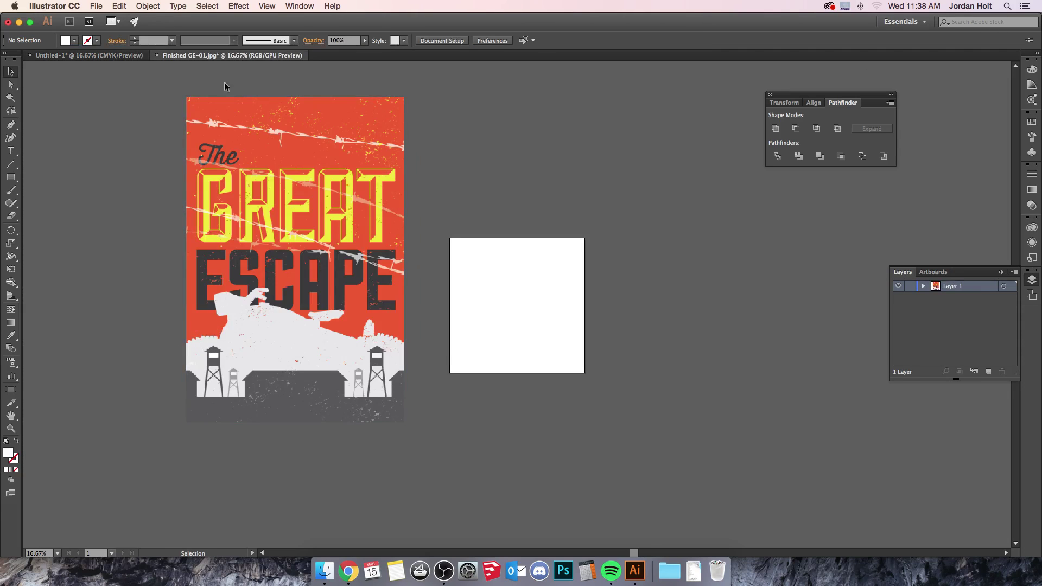
# Return to Untitled-1 and lower the motorcycle photo's opacity to about 28%.
pyautogui.click(90, 56)
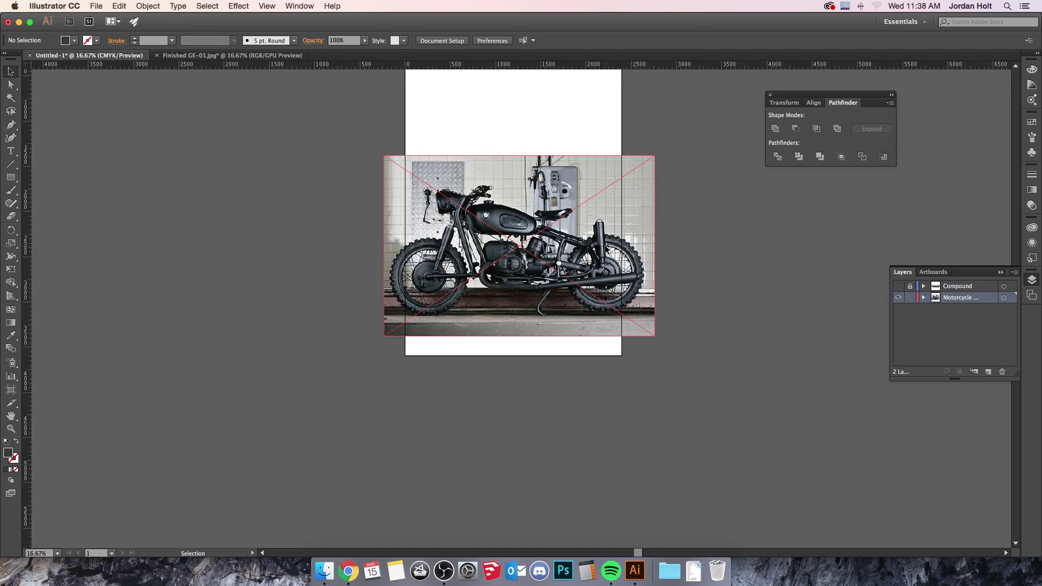
pyautogui.moveTo(584, 251); pyautogui.dragTo(578, 249)
pyautogui.click(393, 41)
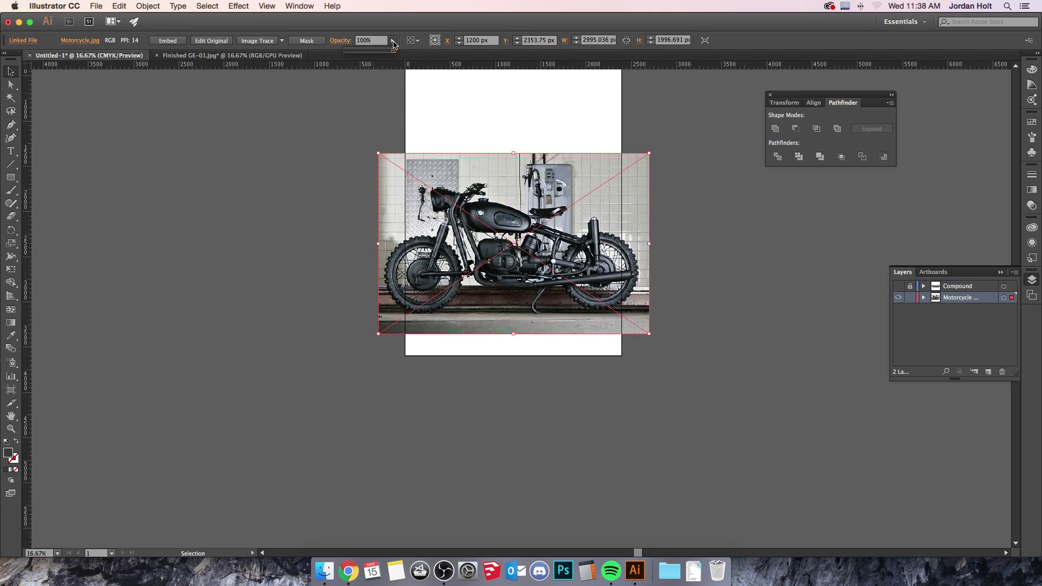
pyautogui.moveTo(394, 55); pyautogui.dragTo(359, 53)
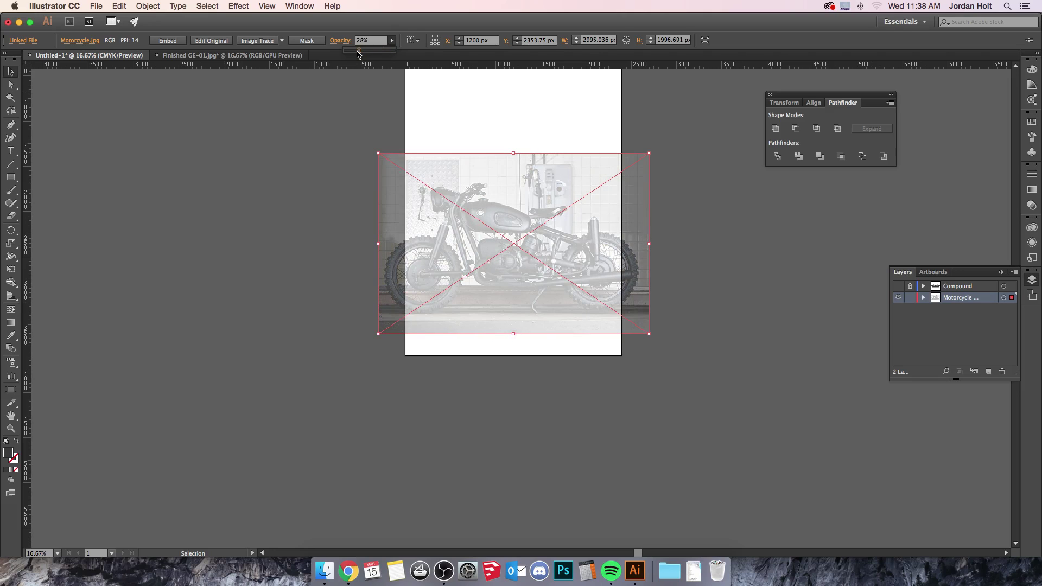
pyautogui.click(329, 118)
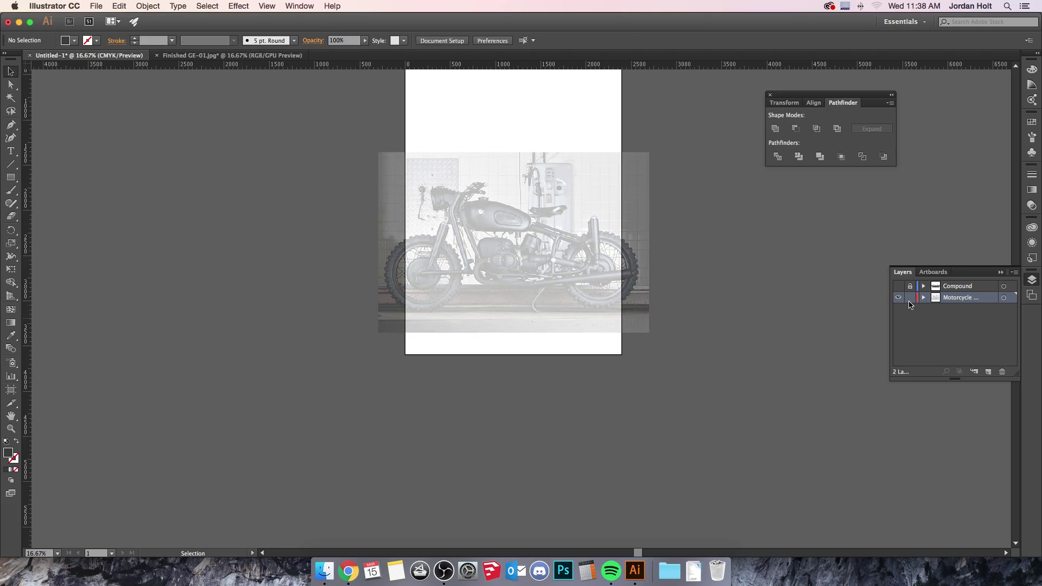
# Add a new tracing layer above the photo layer and compare with the finished poster.
pyautogui.click(989, 373)
pyautogui.doubleClick(955, 297)
pyautogui.click(190, 56)
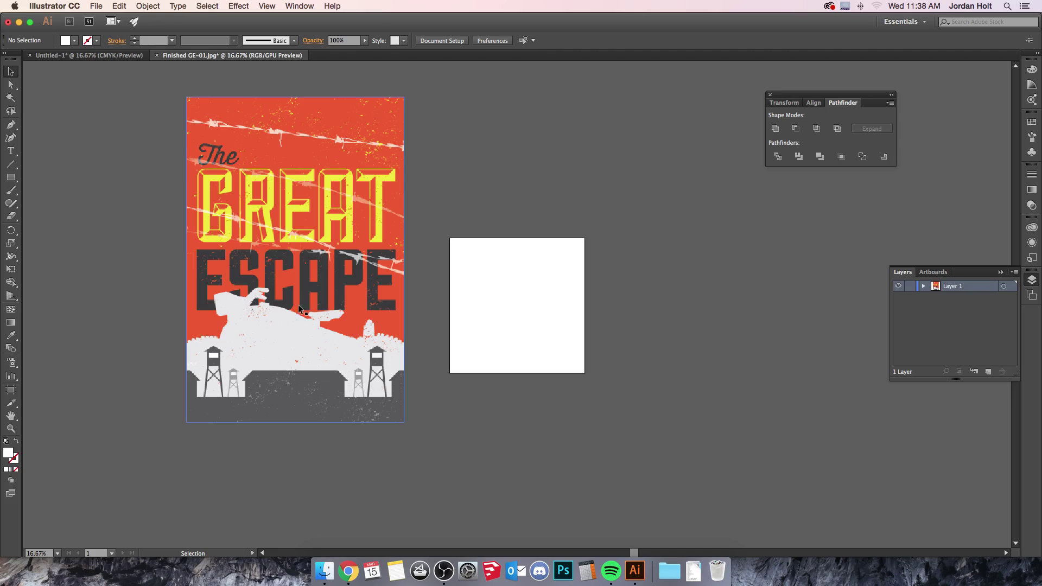
pyautogui.hotkey('ctrl', 'Tab')
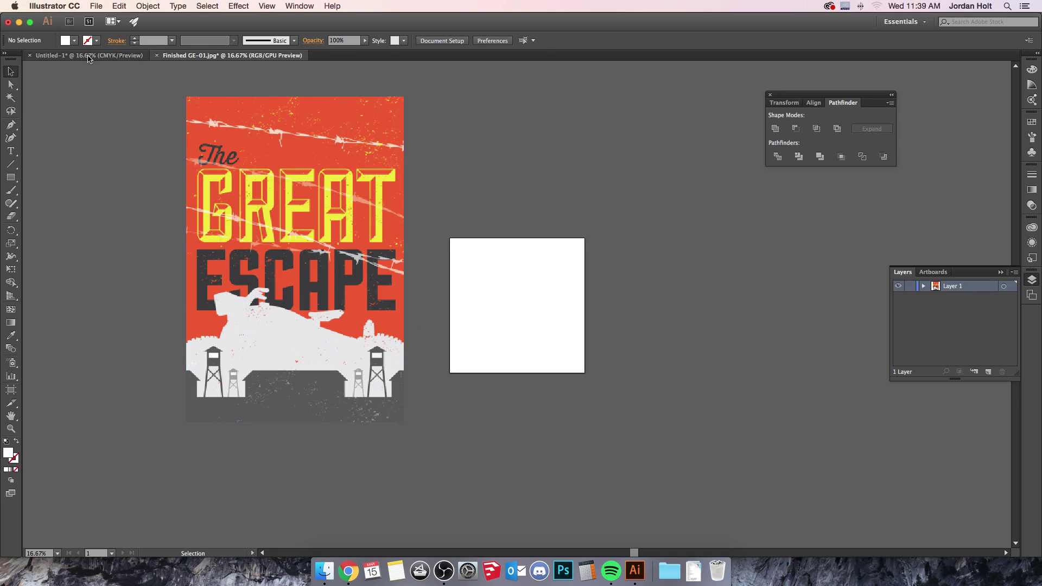
# Zoom in on the motorcycle's front wheel with the Pen tool selected.
pyautogui.press('super+equal')
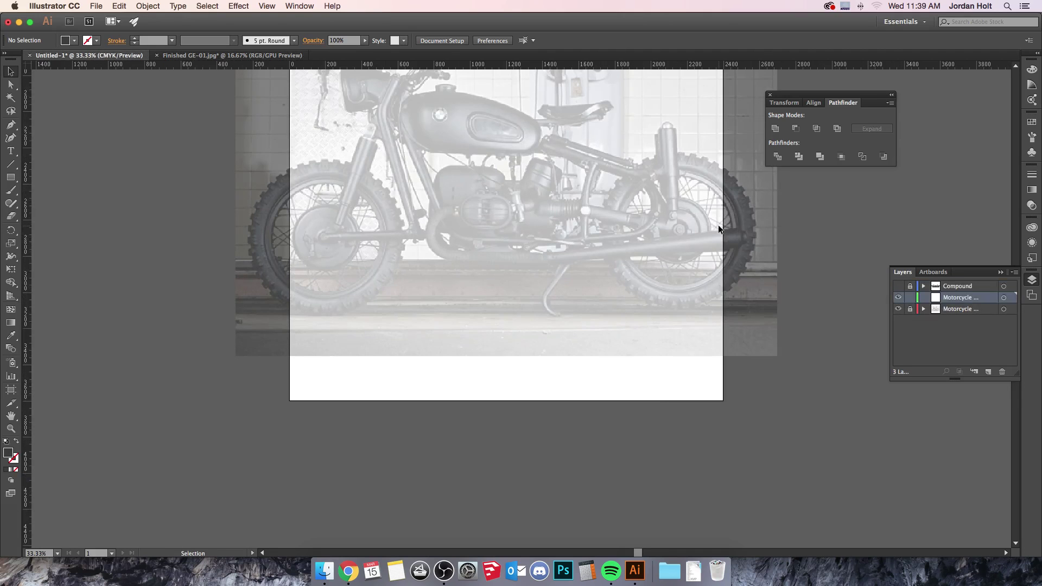
pyautogui.moveTo(497, 253); pyautogui.dragTo(451, 374)
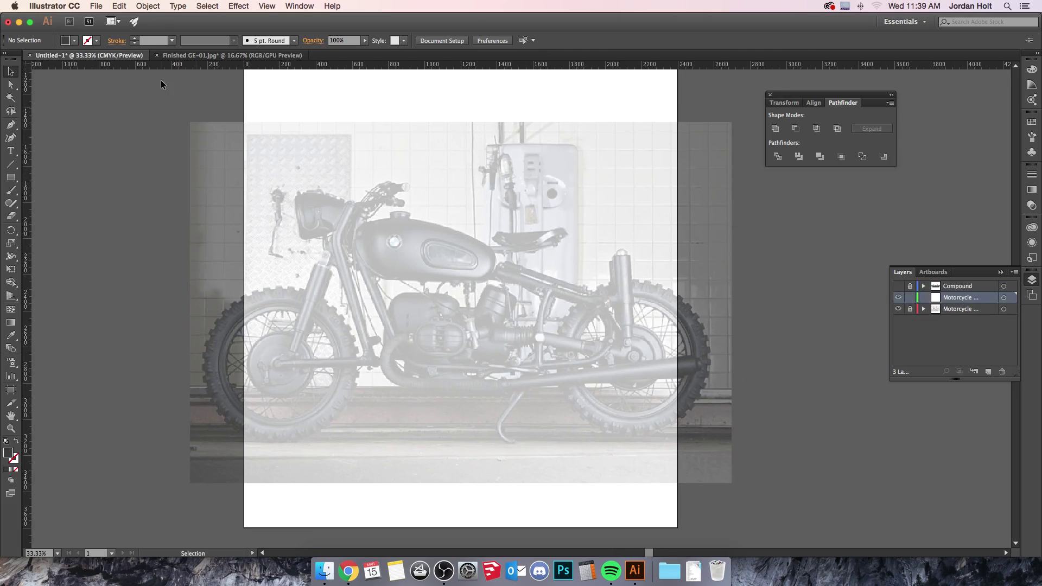
pyautogui.click(10, 125)
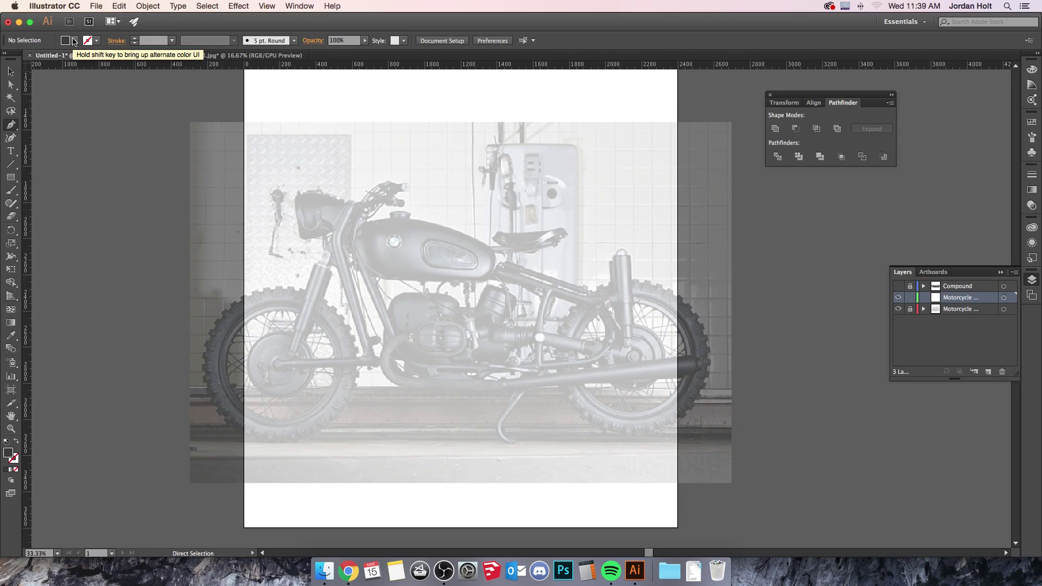
pyautogui.press('super+equal')
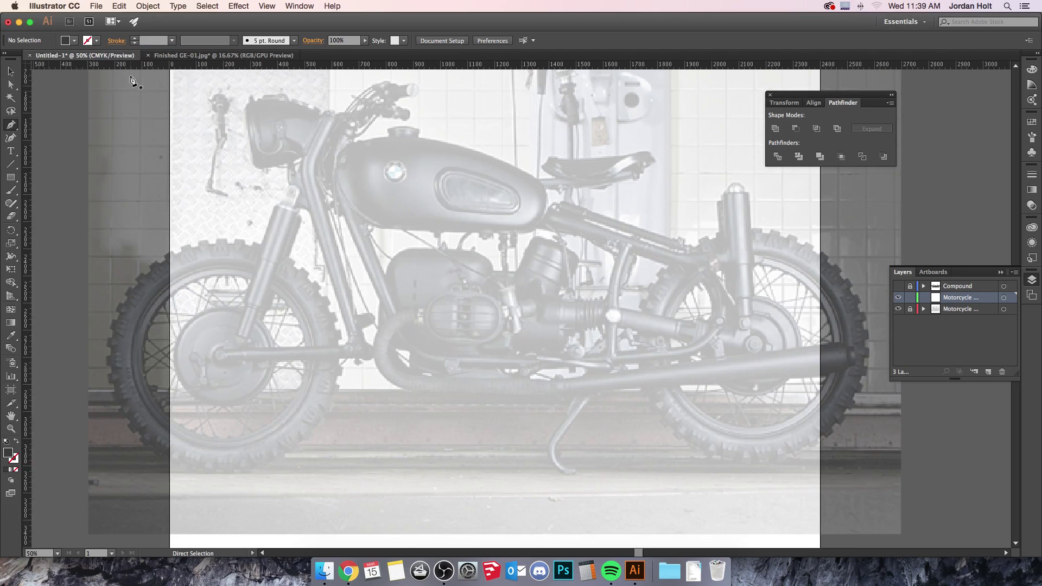
pyautogui.moveTo(186, 232); pyautogui.dragTo(239, 169)
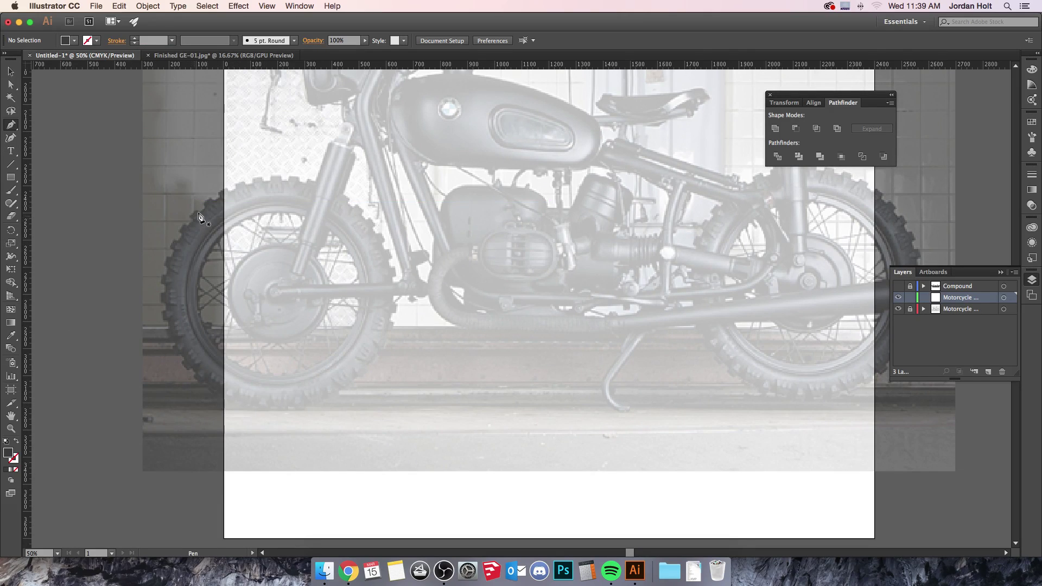
# Trace the front tyre tread knobs with Pen anchors, ending in a curved anchor.
pyautogui.moveTo(218, 195); pyautogui.dragTo(228, 191)
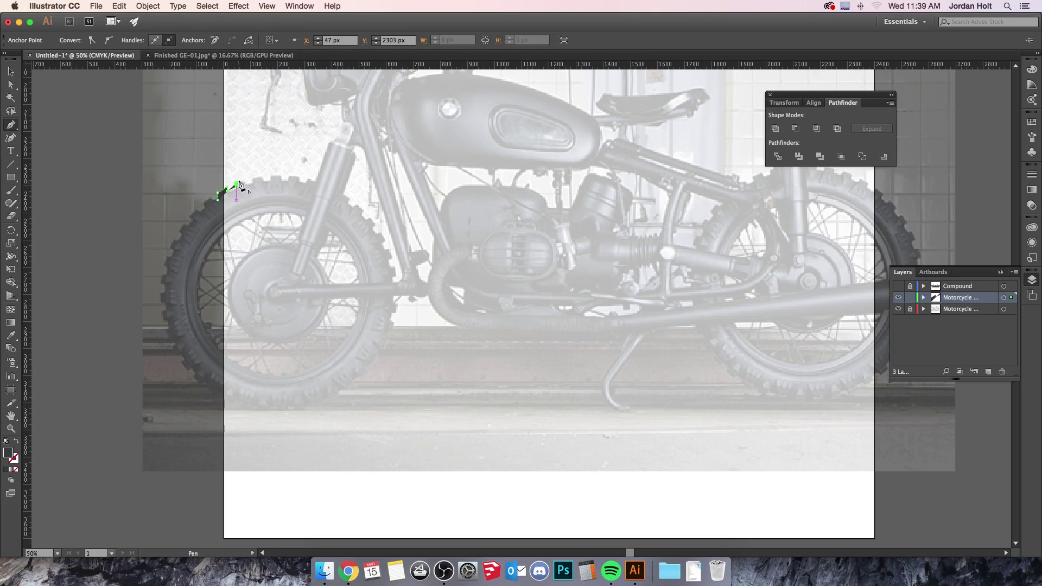
pyautogui.moveTo(247, 184); pyautogui.dragTo(283, 180)
pyautogui.click(255, 180)
pyautogui.click(258, 177)
pyautogui.click(264, 177)
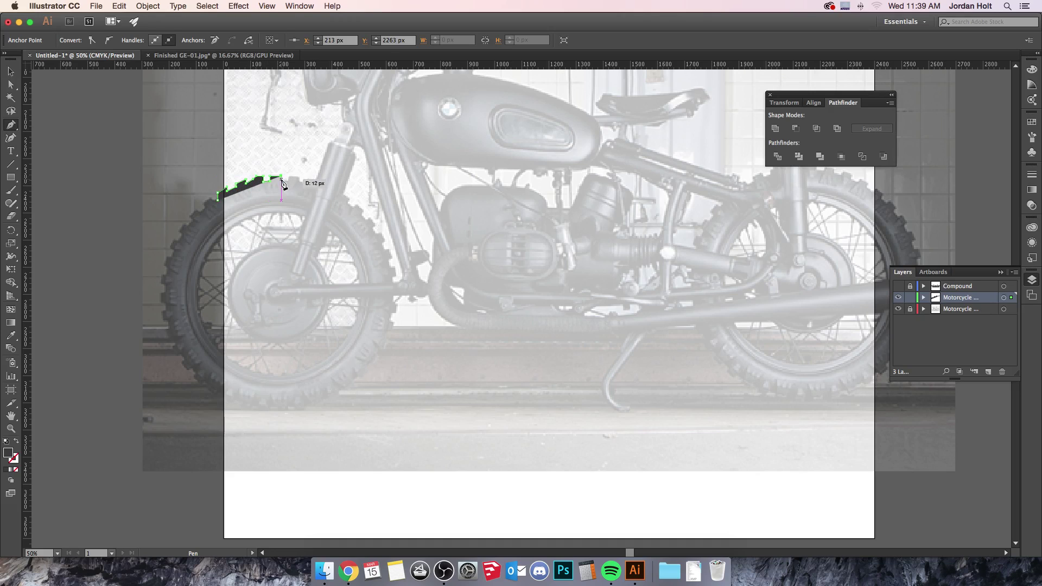
pyautogui.click(274, 177)
pyautogui.click(287, 174)
pyautogui.click(291, 176)
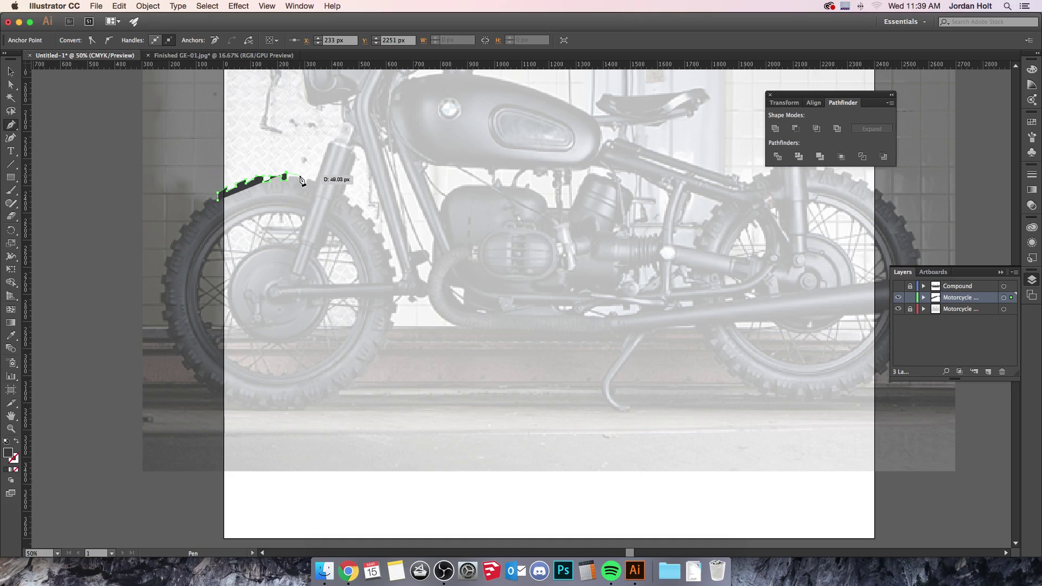
pyautogui.click(295, 174)
pyautogui.click(299, 178)
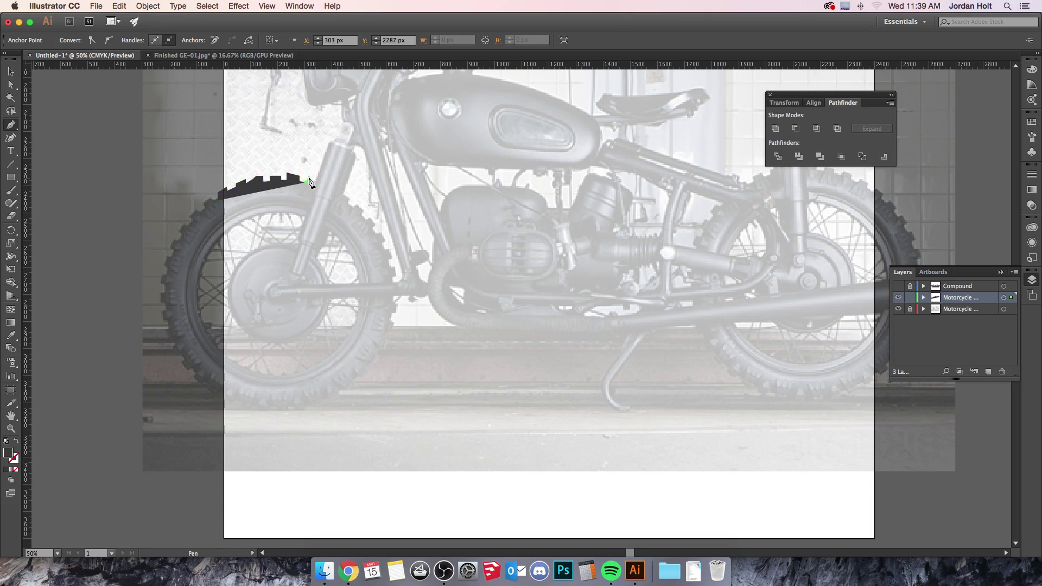
pyautogui.moveTo(318, 179); pyautogui.dragTo(328, 142)
# Continue the outline up the front fork and along the headlight's underside.
pyautogui.click(329, 142)
pyautogui.click(339, 134)
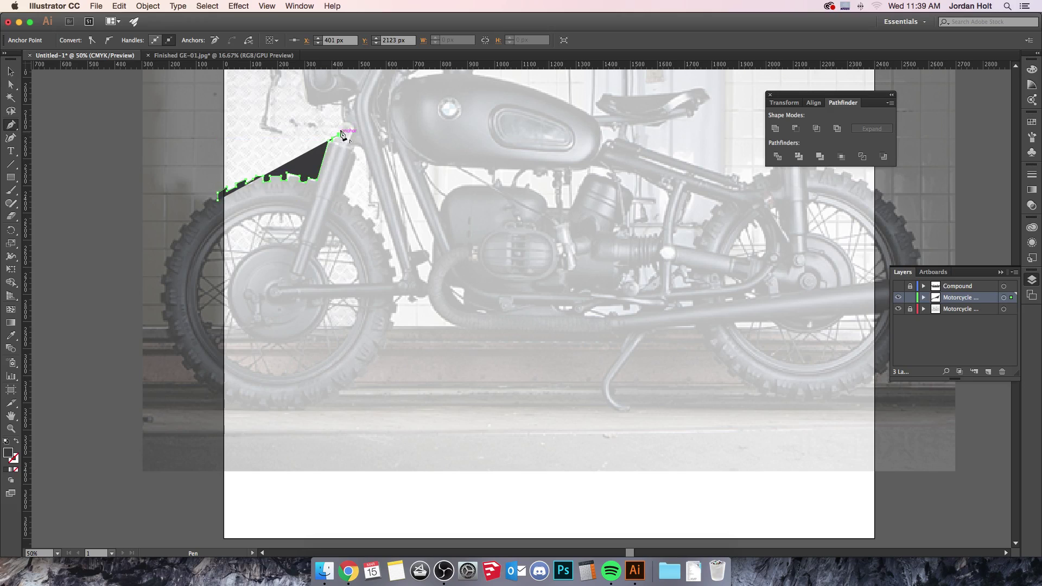
pyautogui.click(344, 127)
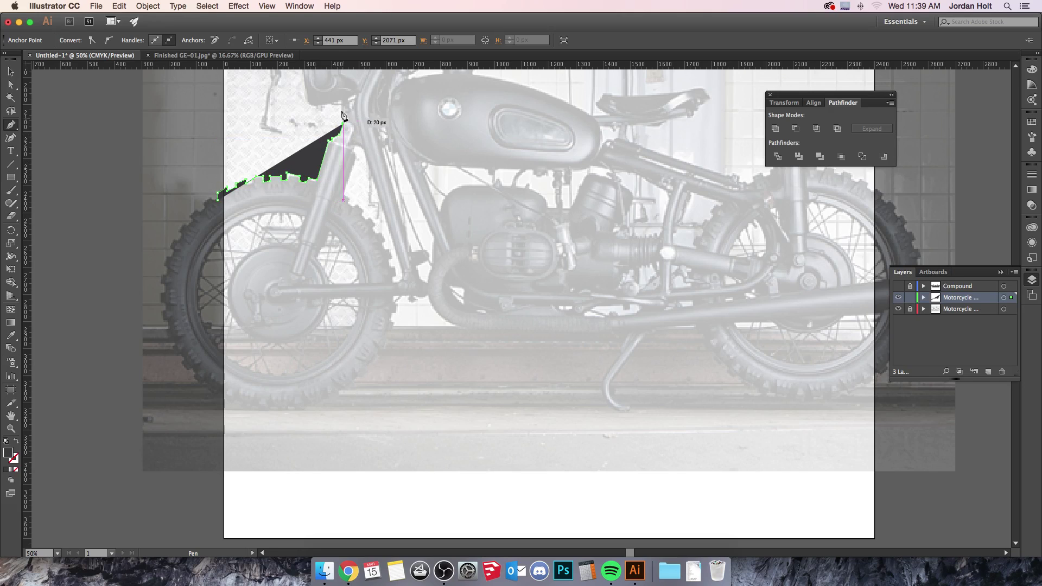
pyautogui.click(340, 102)
pyautogui.click(320, 105)
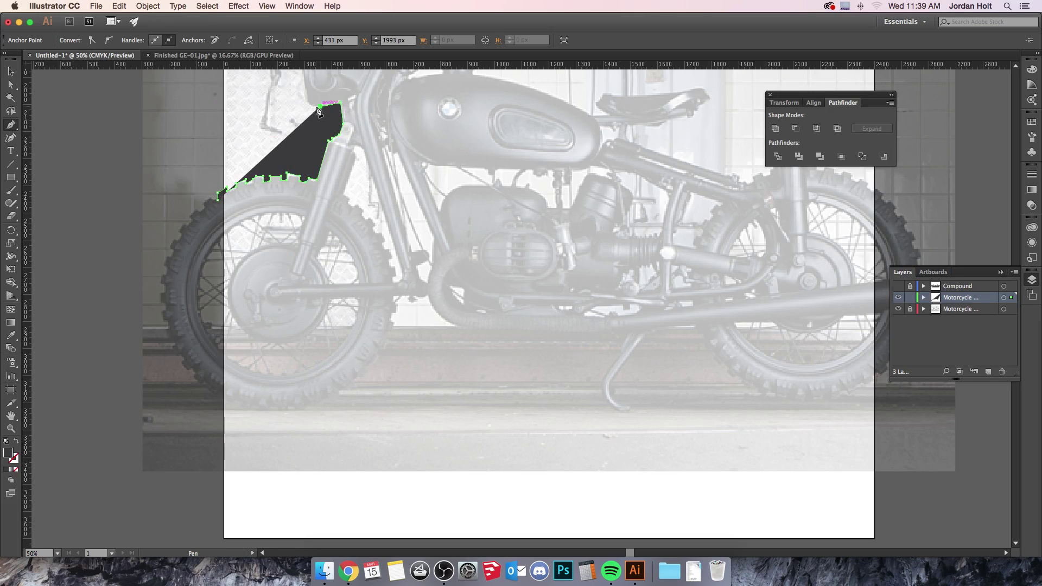
pyautogui.click(310, 103)
pyautogui.moveTo(380, 107); pyautogui.dragTo(363, 271)
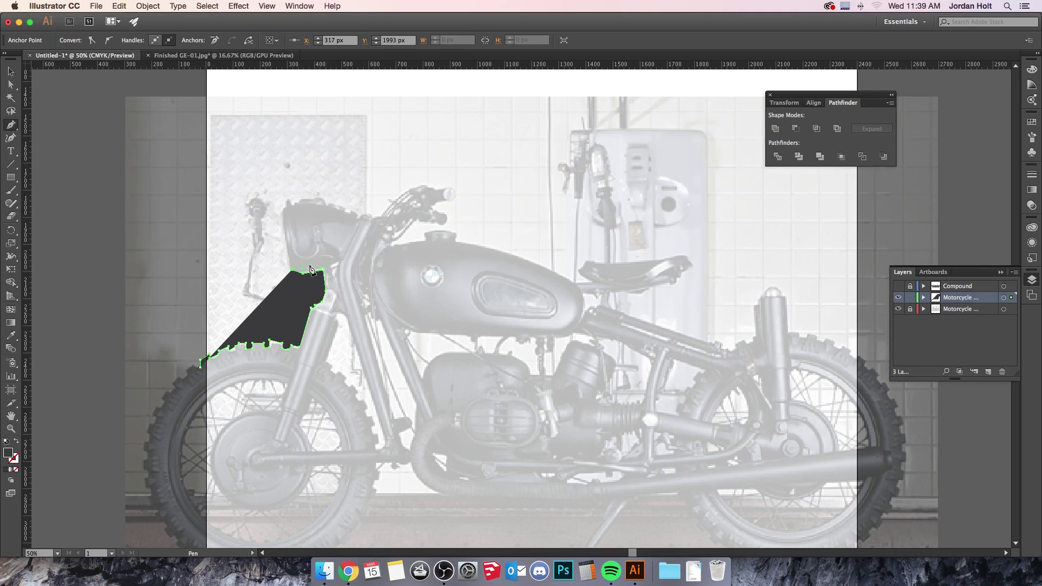
# Trace across the headlight top and up the handlebar stem to the rounded grip end.
pyautogui.click(281, 212)
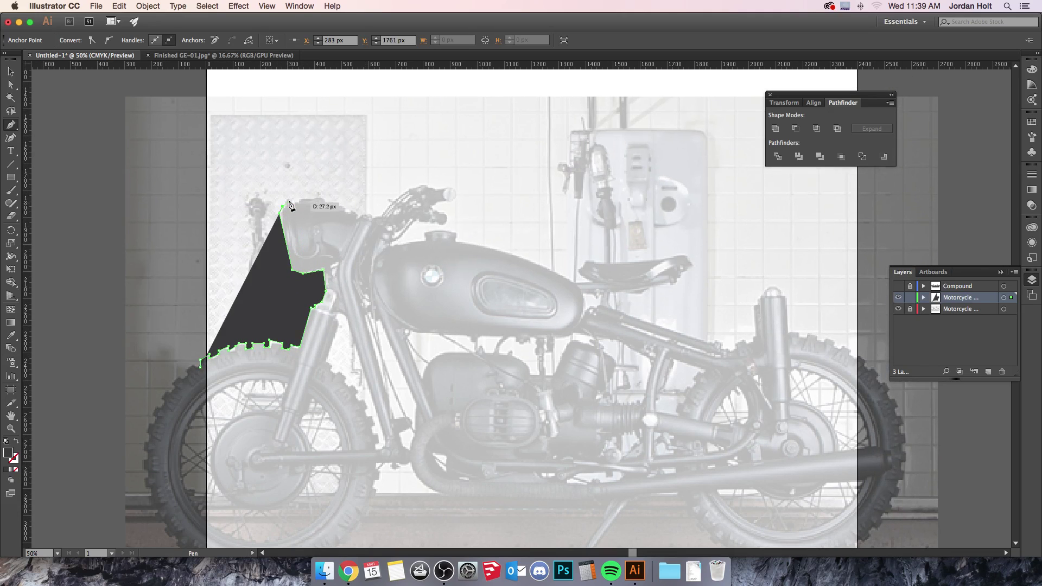
pyautogui.click(289, 199)
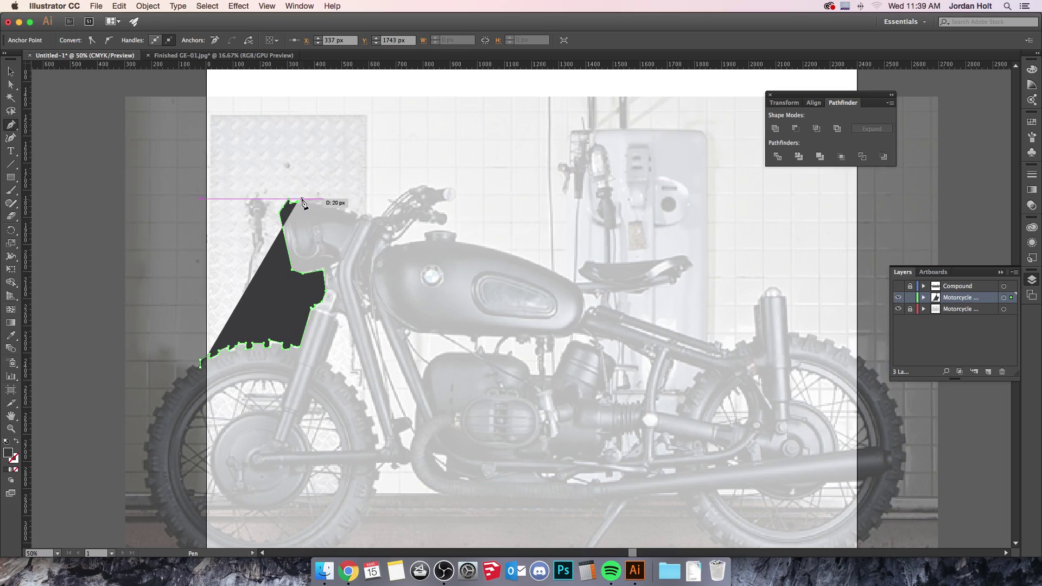
pyautogui.click(301, 199)
pyautogui.click(315, 200)
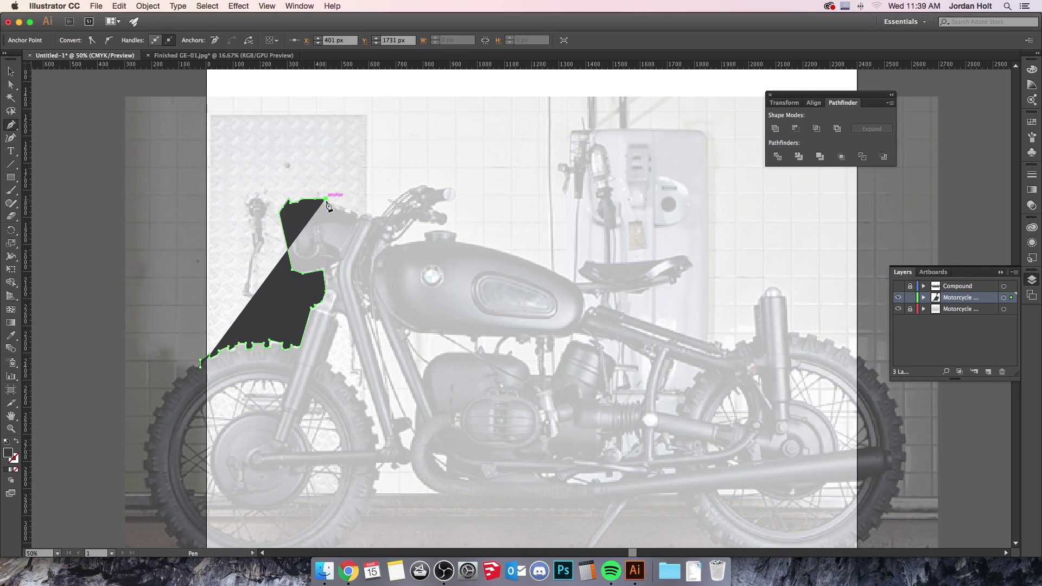
pyautogui.click(339, 206)
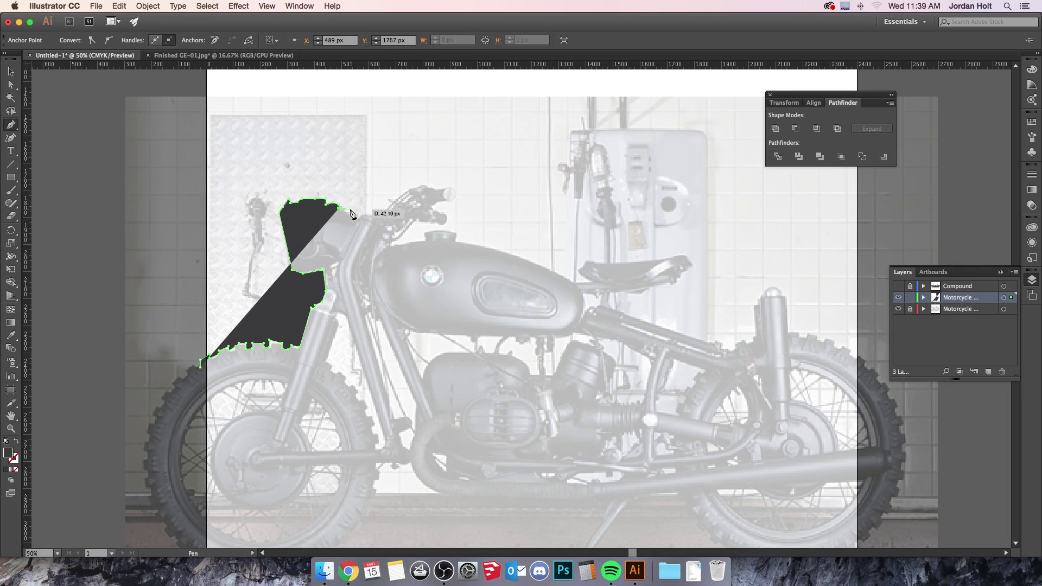
pyautogui.click(358, 211)
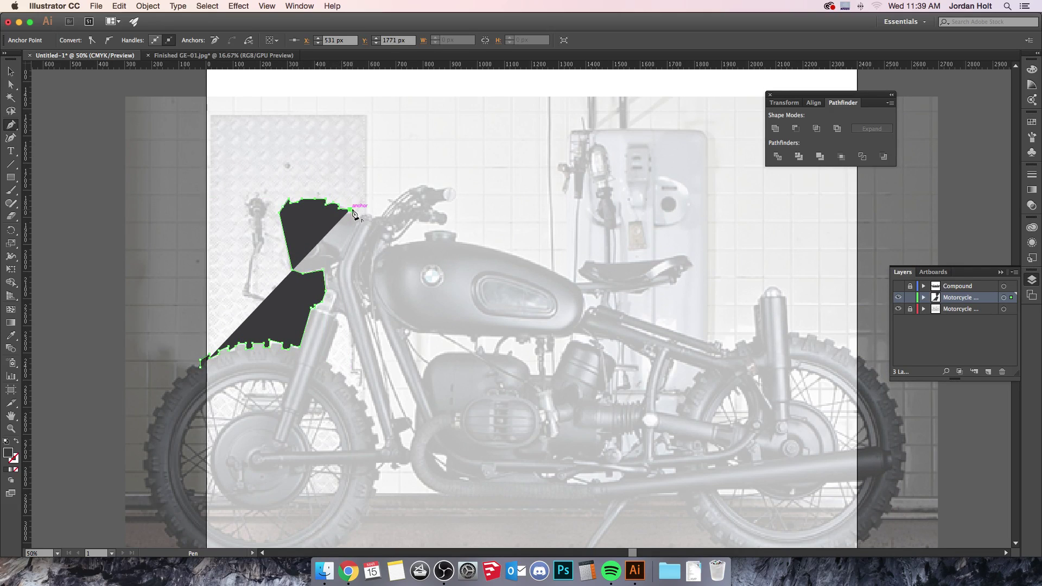
pyautogui.click(381, 215)
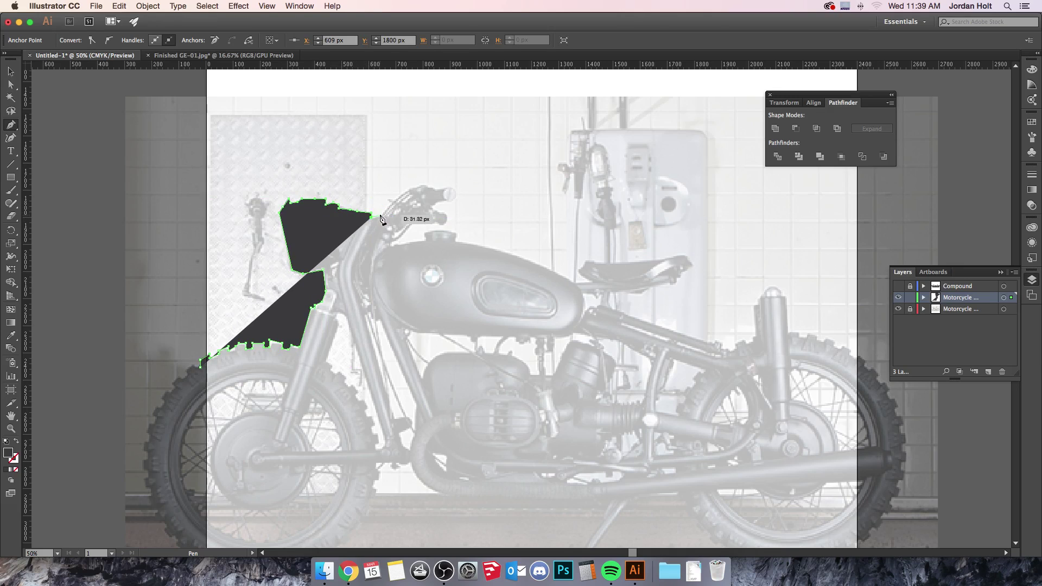
pyautogui.click(397, 194)
pyautogui.click(429, 185)
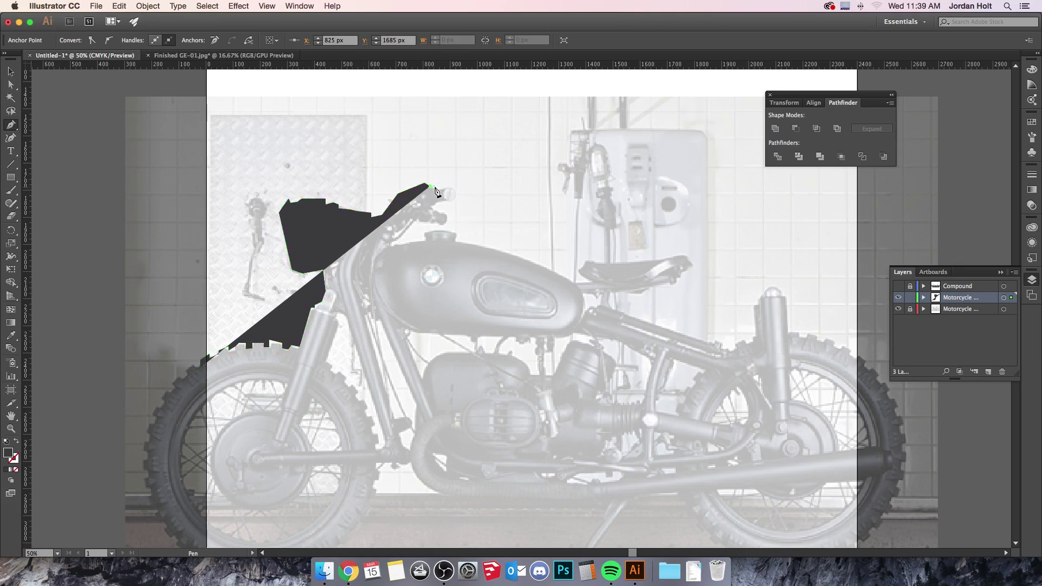
pyautogui.click(453, 190)
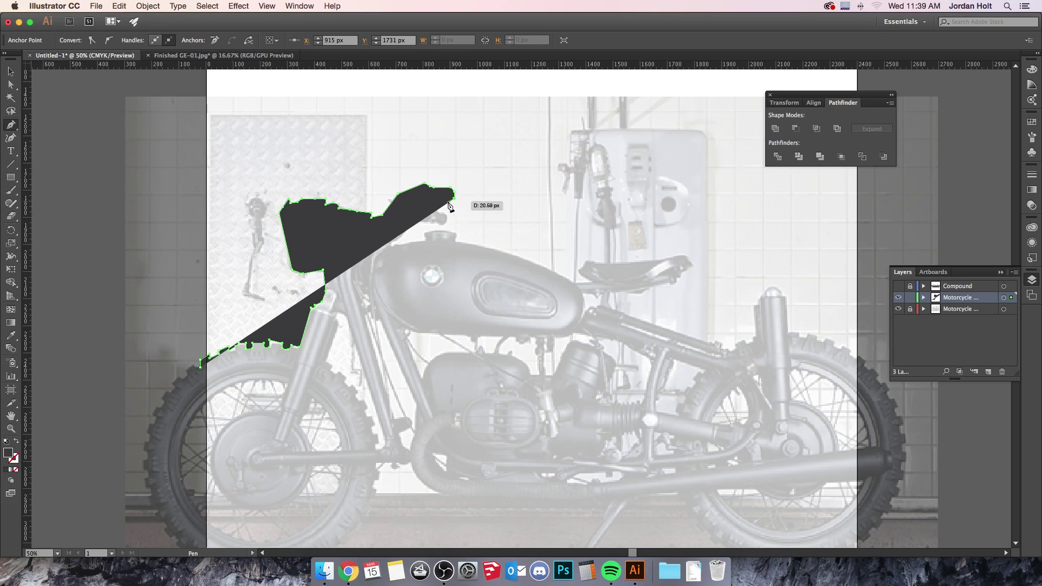
pyautogui.moveTo(432, 200); pyautogui.dragTo(432, 211)
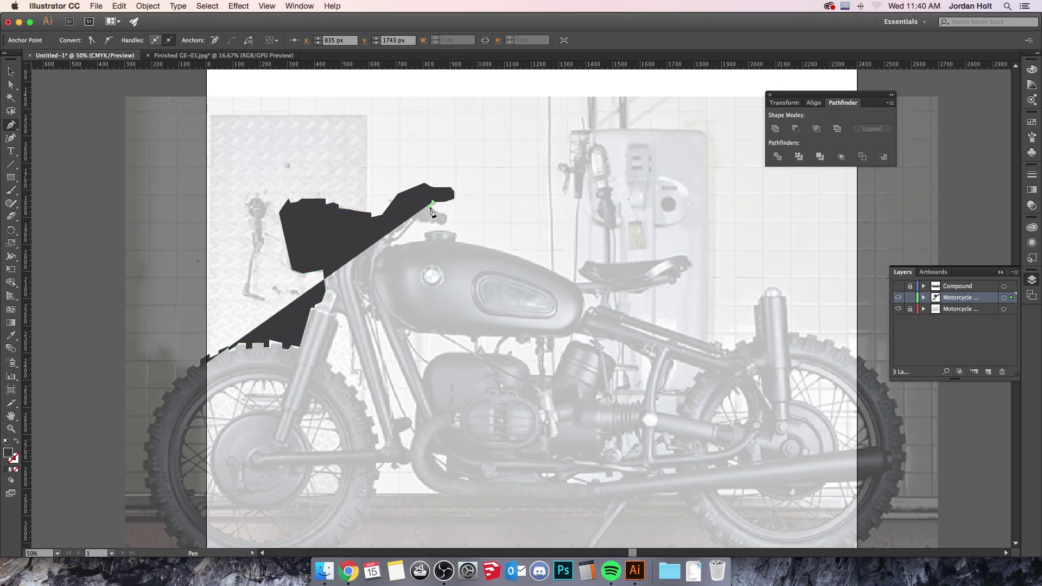
# Outline under the handlebar, over the fuel cap and along the tank to the seat.
pyautogui.click(445, 209)
pyautogui.click(445, 222)
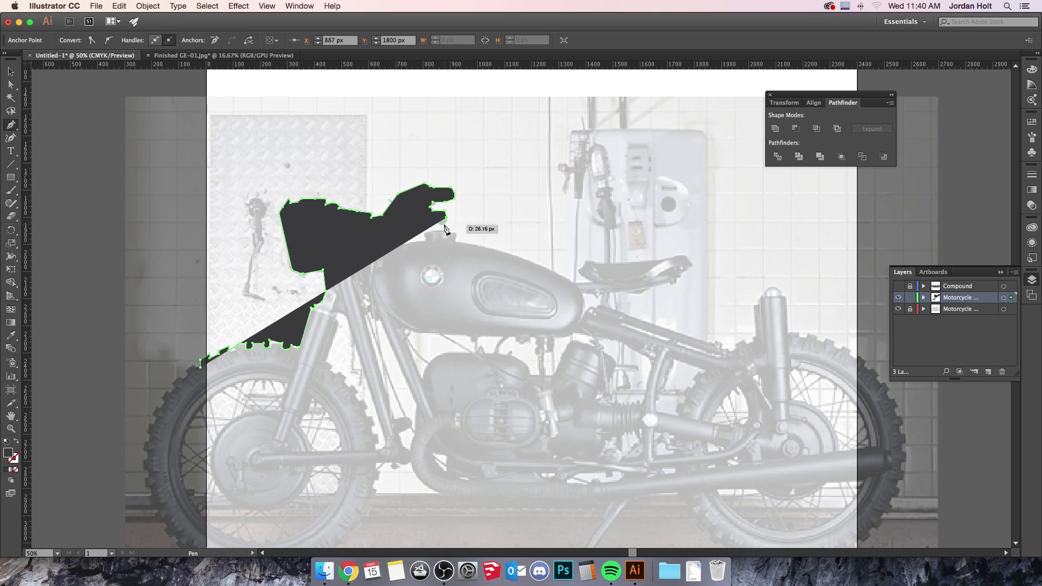
pyautogui.click(410, 228)
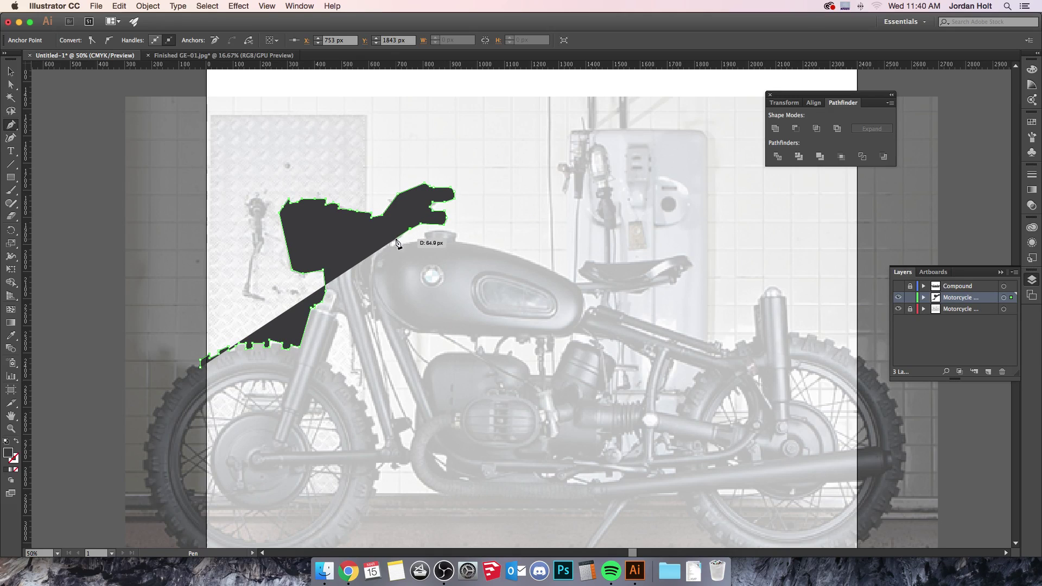
pyautogui.moveTo(391, 244); pyautogui.dragTo(429, 245)
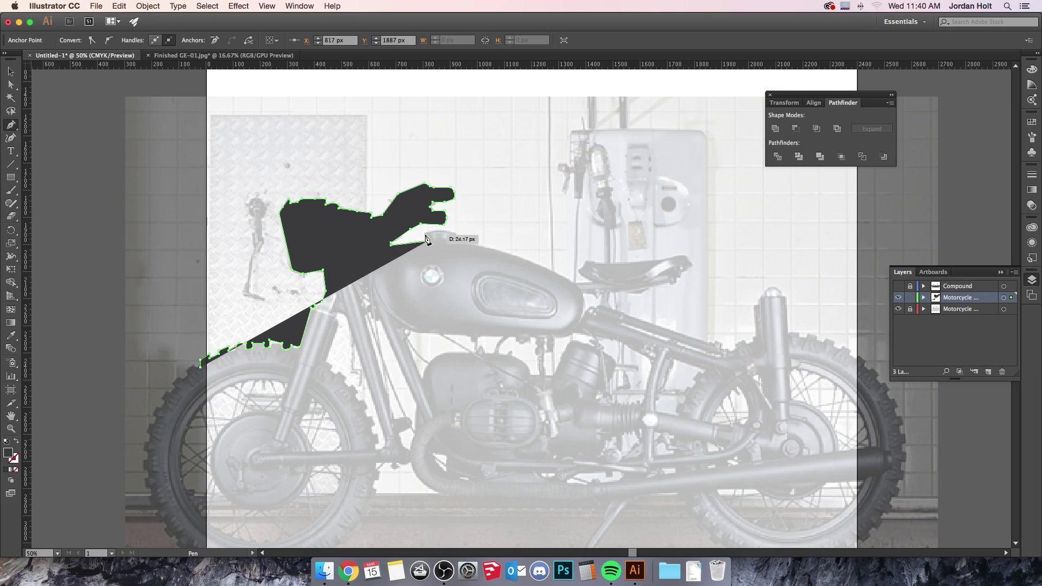
pyautogui.click(427, 234)
pyautogui.click(454, 231)
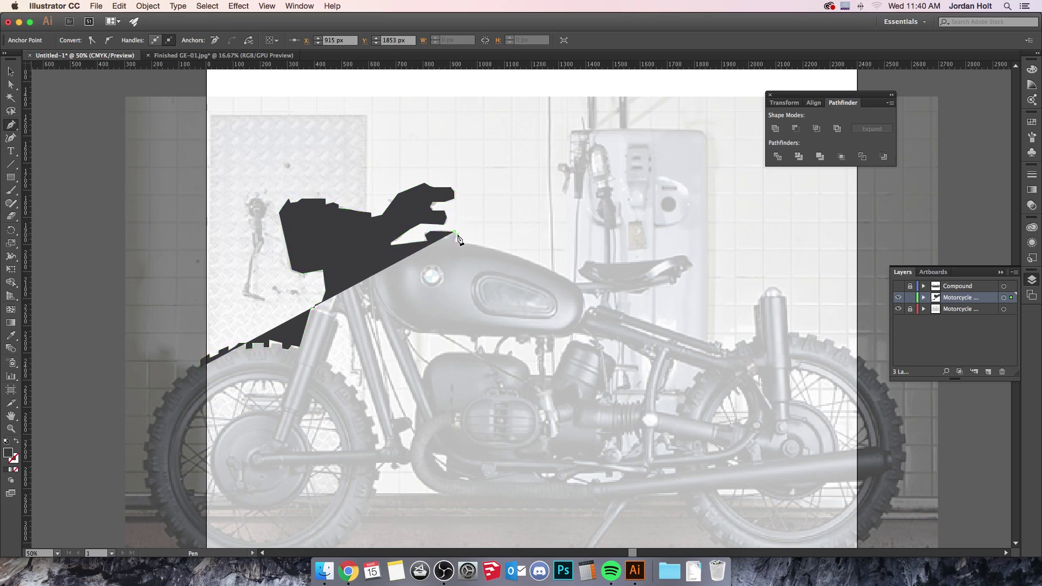
pyautogui.moveTo(458, 236); pyautogui.dragTo(489, 249)
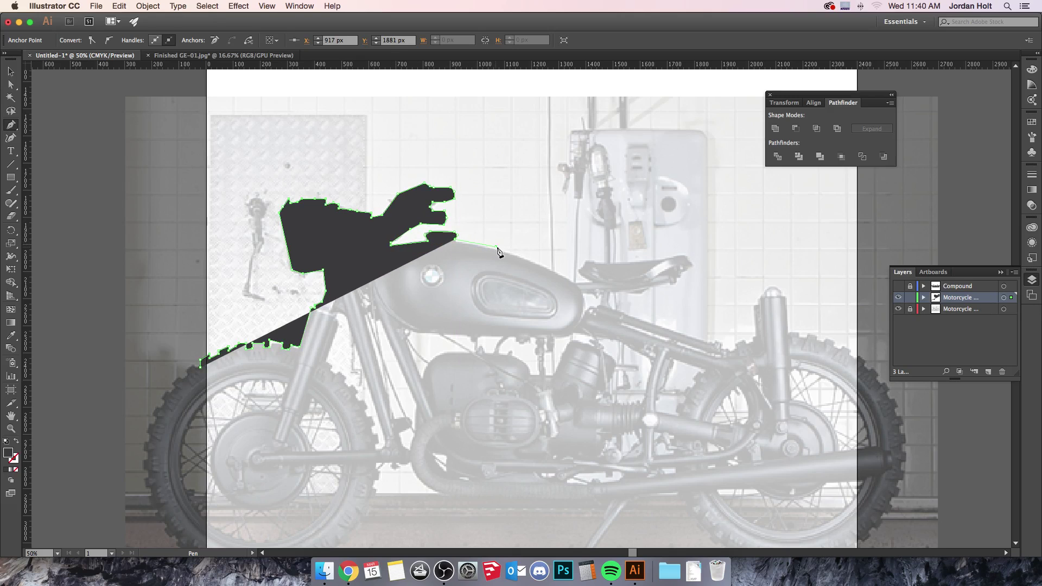
pyautogui.click(495, 248)
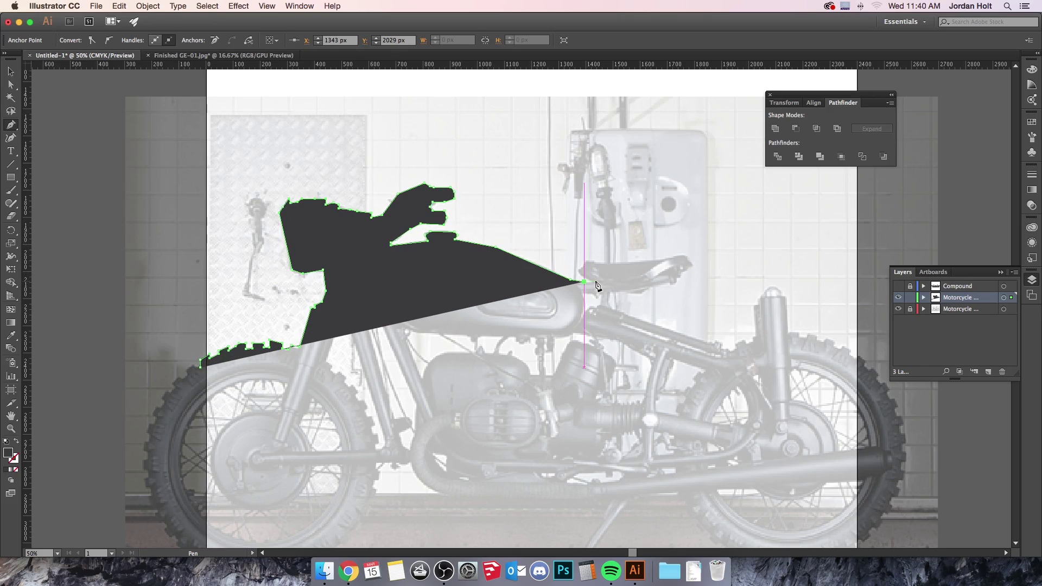
pyautogui.click(585, 281)
pyautogui.click(581, 271)
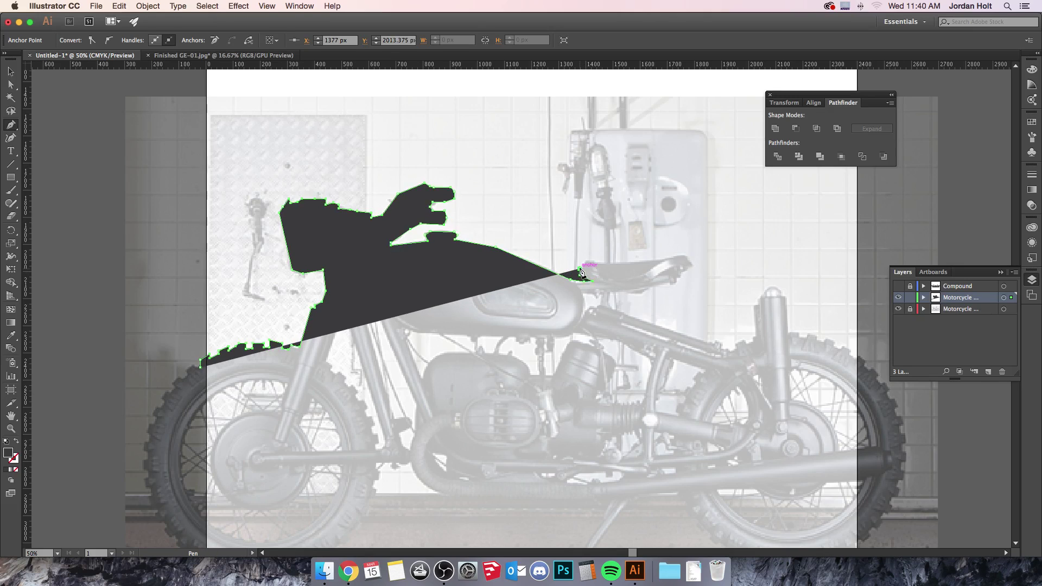
# Trace the seat's top, rear tip and underside.
pyautogui.click(624, 262)
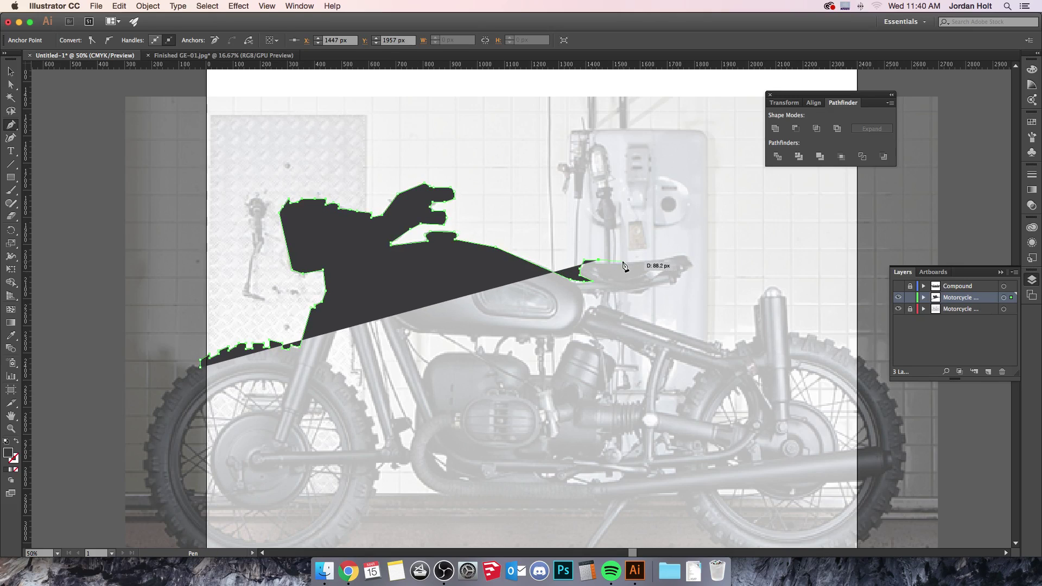
pyautogui.click(688, 260)
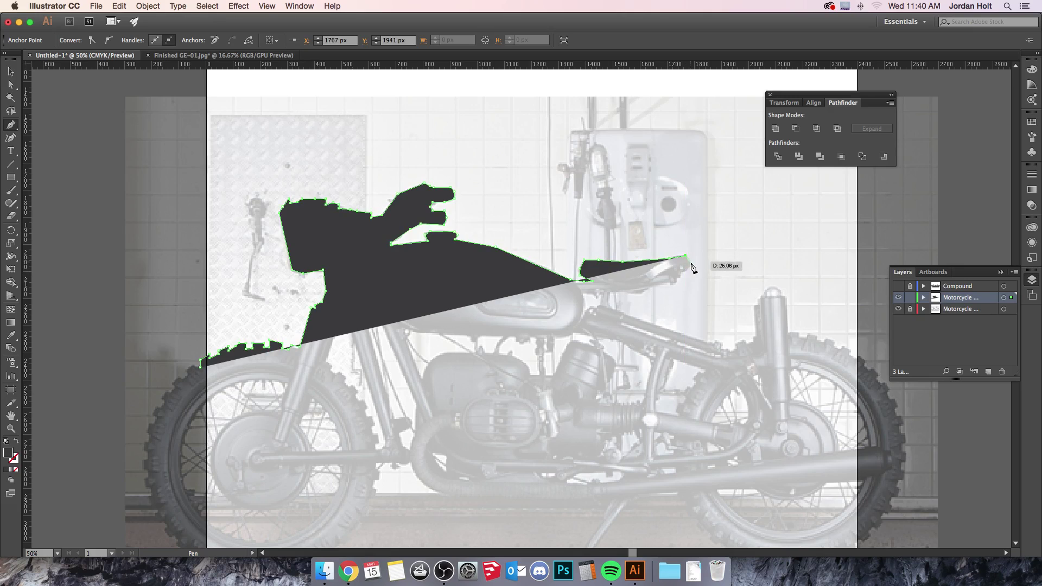
pyautogui.click(678, 286)
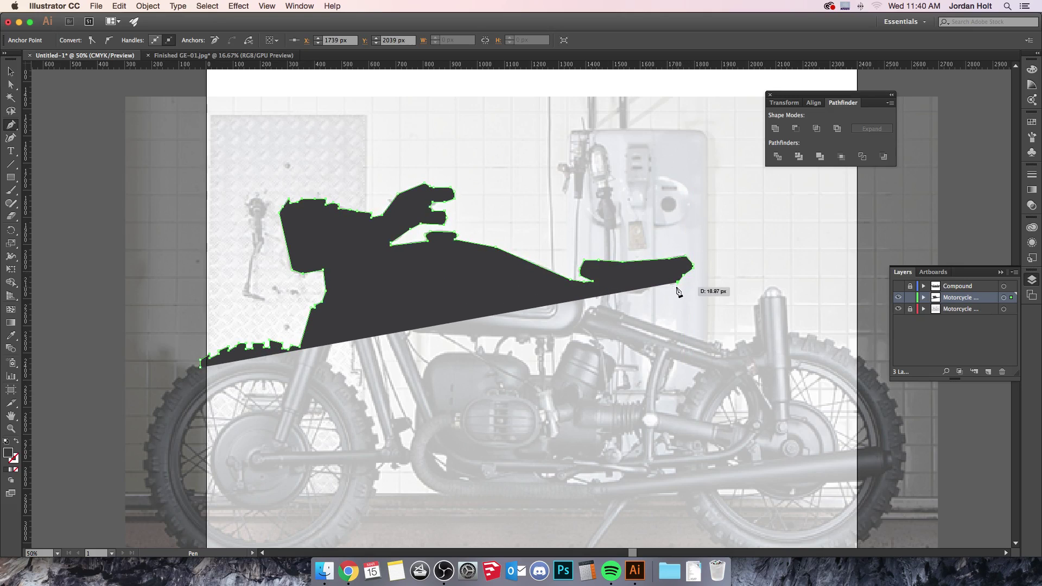
pyautogui.click(617, 296)
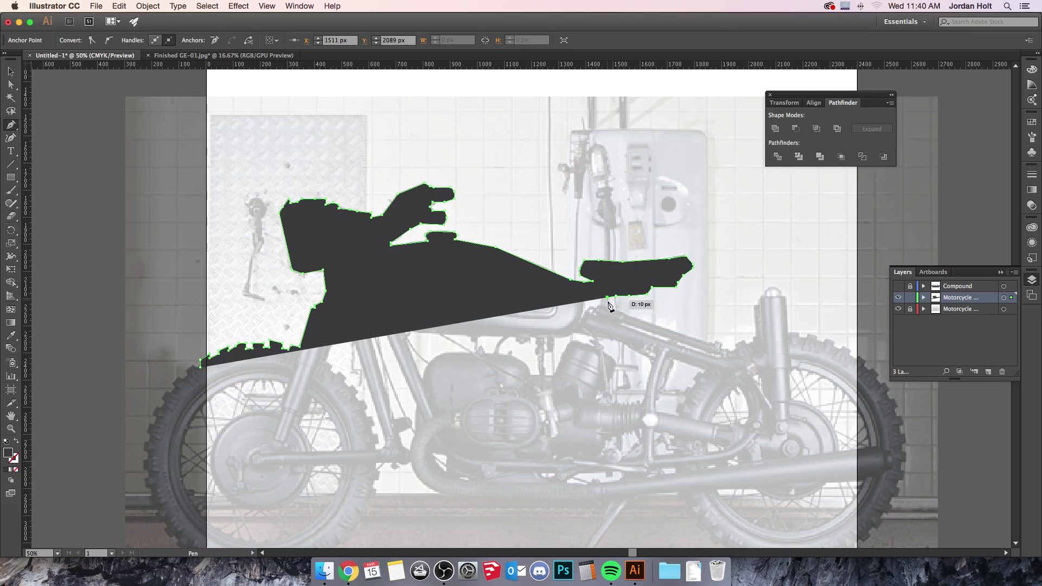
pyautogui.click(621, 308)
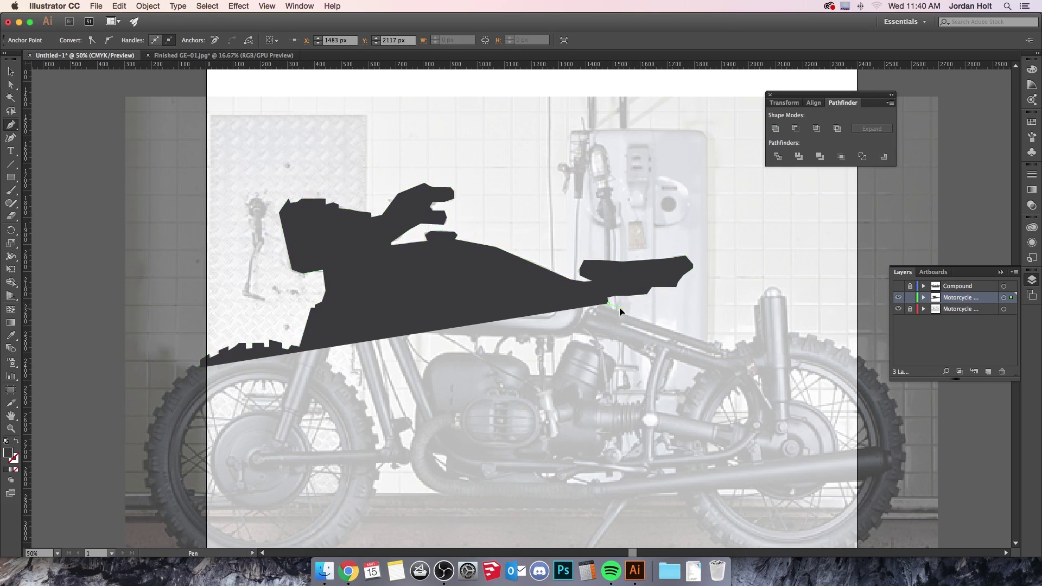
# Follow the rear frame rail, over the rear shock and past the rear wheel.
pyautogui.click(713, 344)
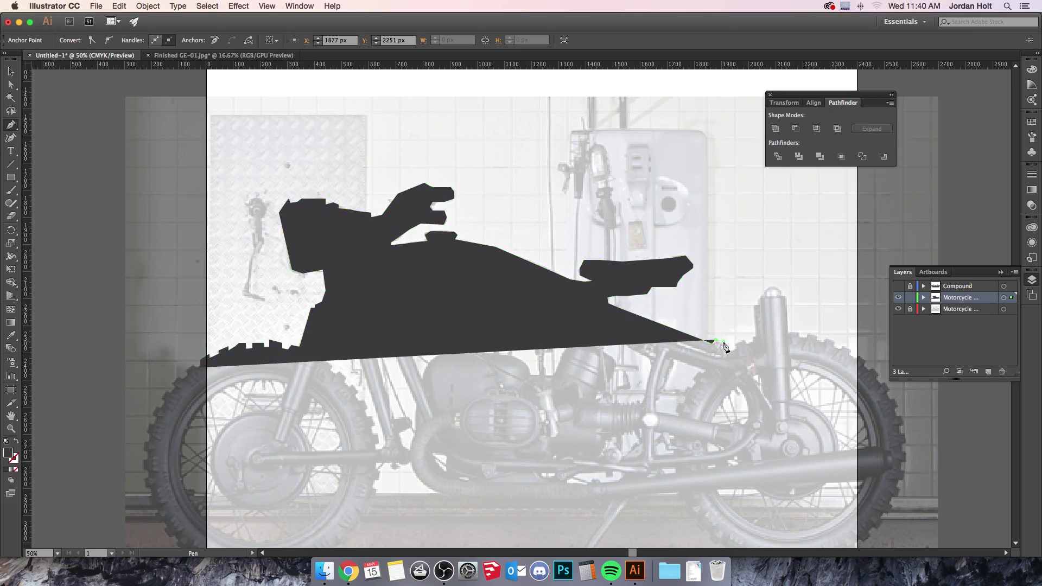
pyautogui.click(730, 348)
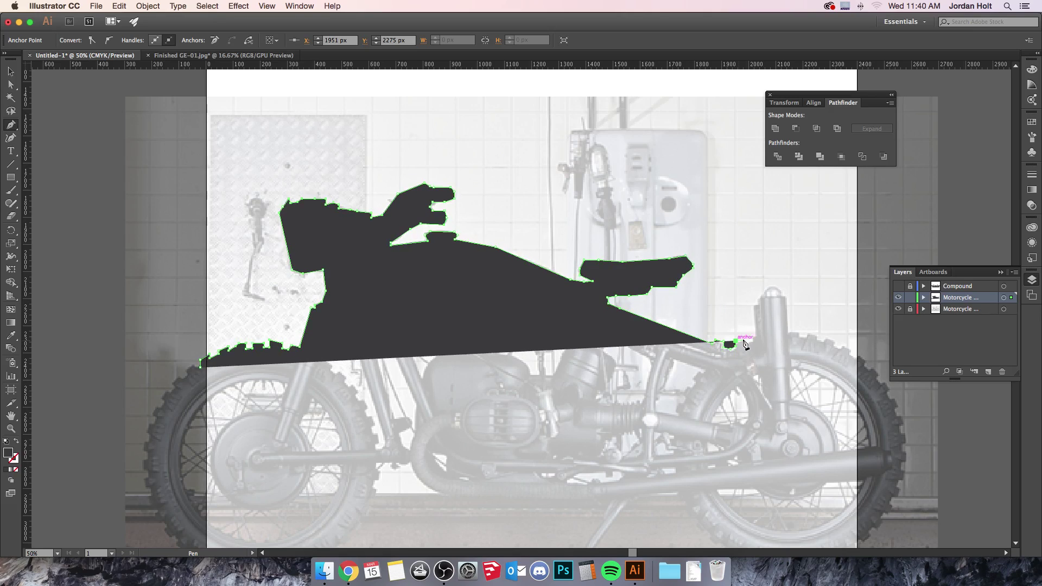
pyautogui.click(755, 338)
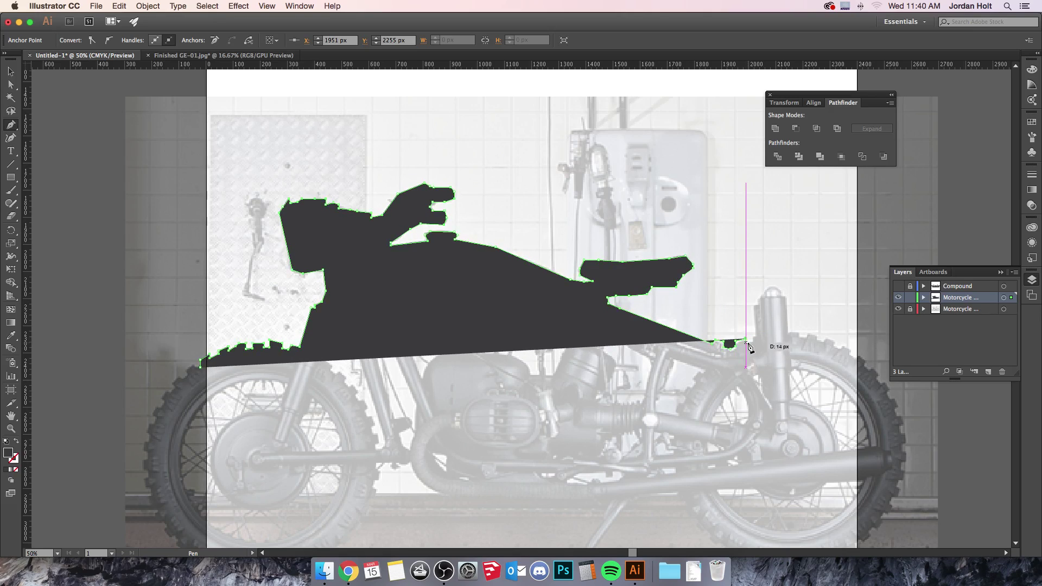
pyautogui.click(755, 302)
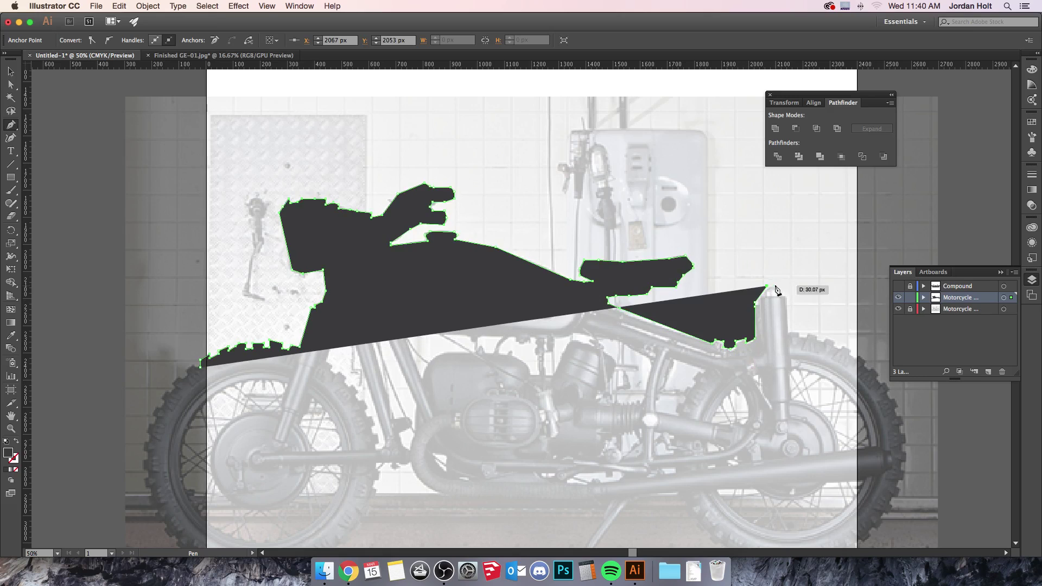
pyautogui.moveTo(779, 294); pyautogui.dragTo(788, 300)
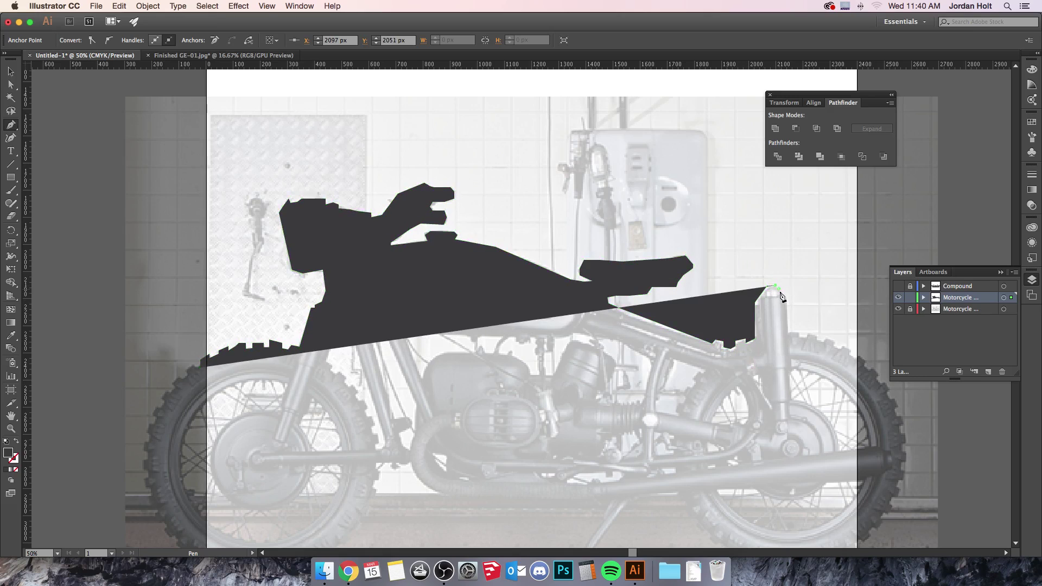
pyautogui.click(786, 331)
pyautogui.moveTo(798, 332); pyautogui.dragTo(858, 355)
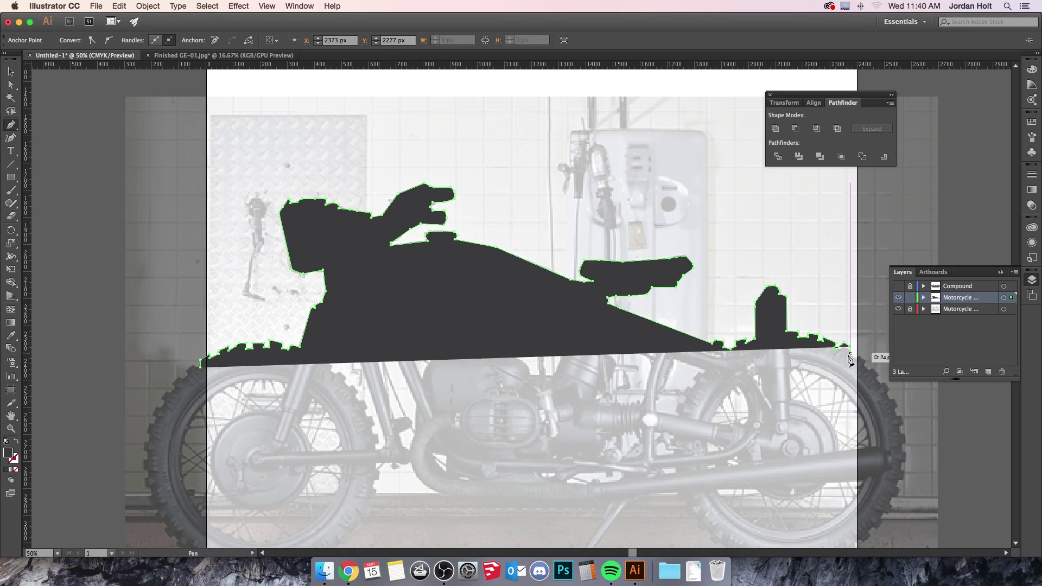
pyautogui.click(864, 352)
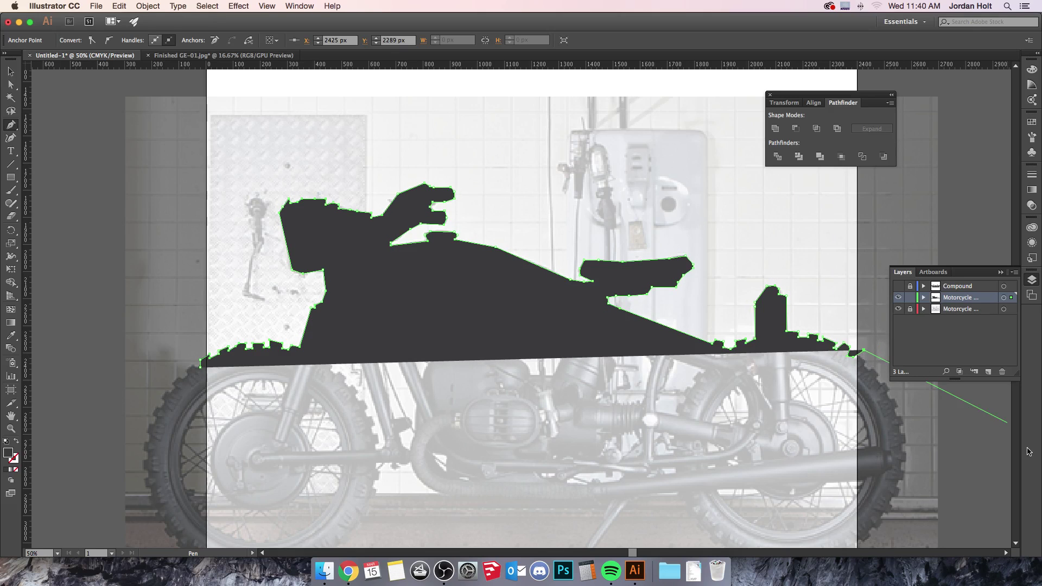
pyautogui.click(967, 452)
# Run the shape below the artboard, close it at the start anchor, and select it.
pyautogui.moveTo(901, 493); pyautogui.dragTo(927, 286)
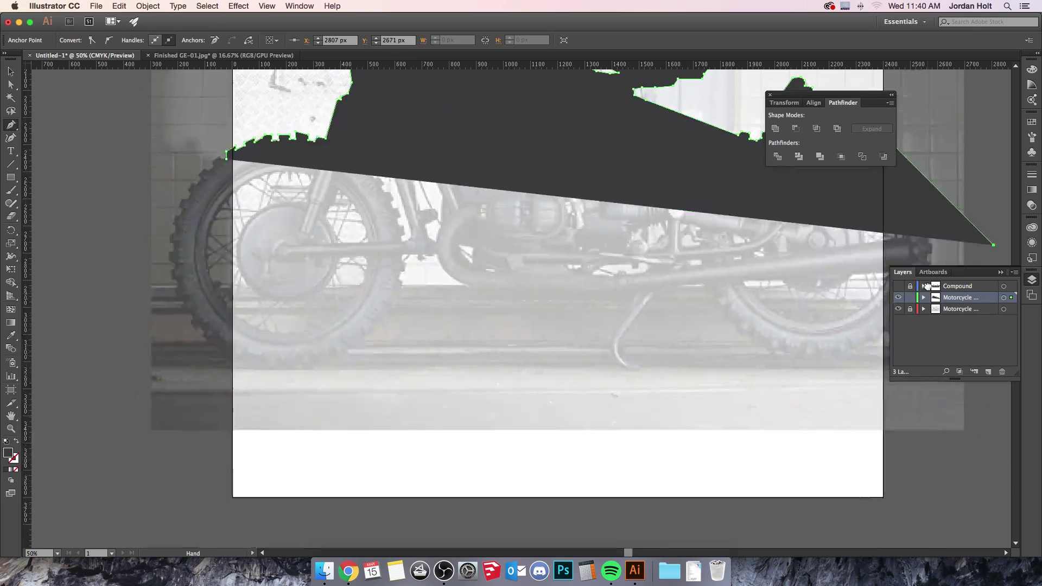
pyautogui.click(968, 500)
pyautogui.click(863, 532)
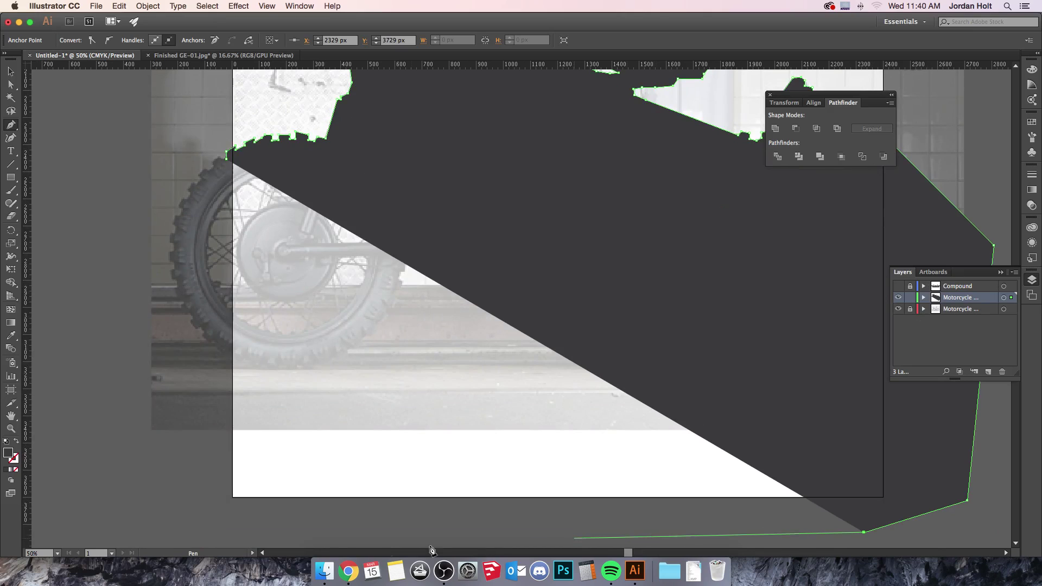
pyautogui.click(264, 529)
pyautogui.click(99, 453)
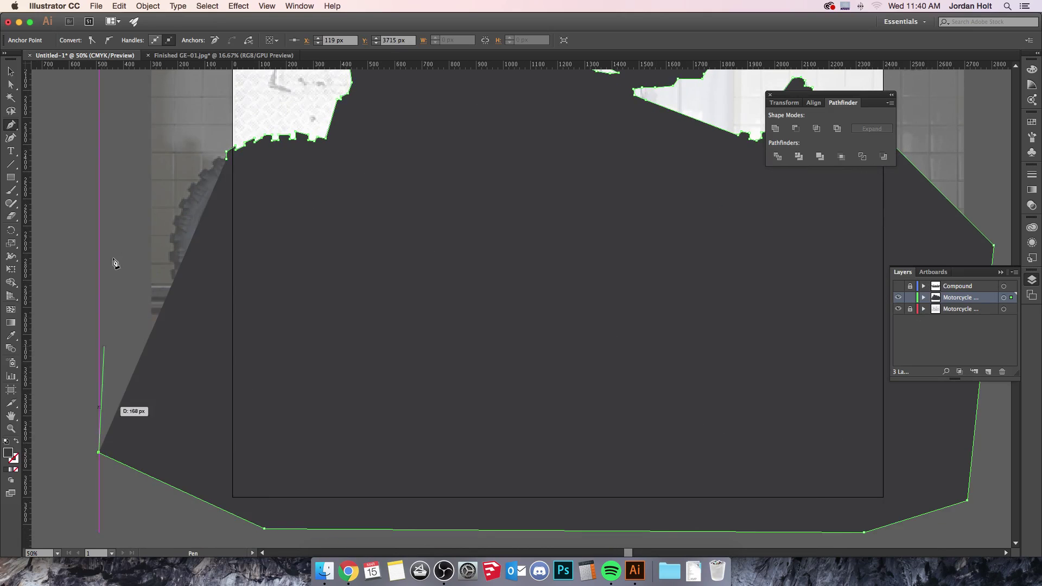
pyautogui.click(114, 241)
pyautogui.click(226, 158)
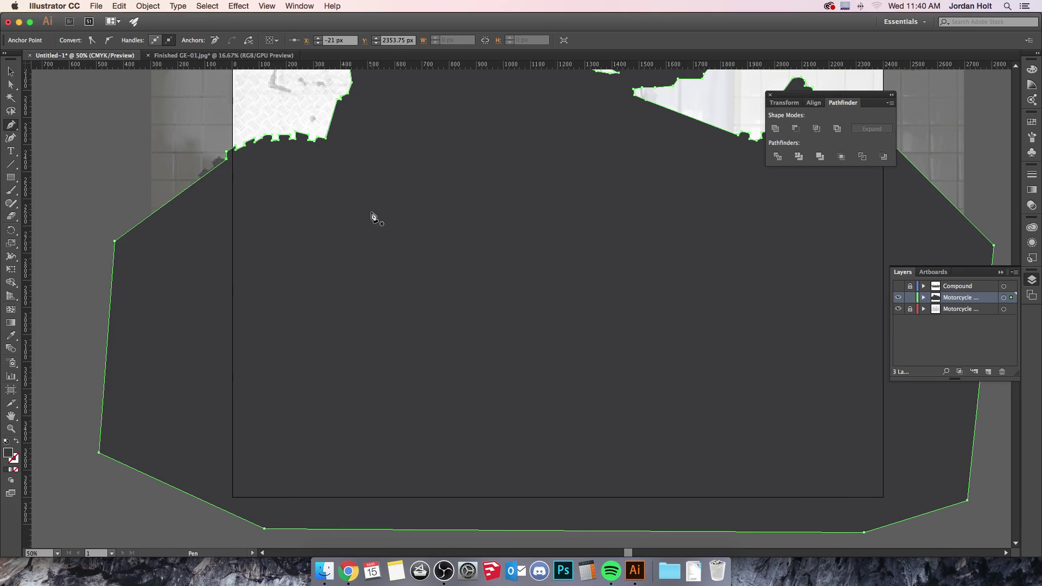
pyautogui.press('super+minus')
pyautogui.press('super+minus')
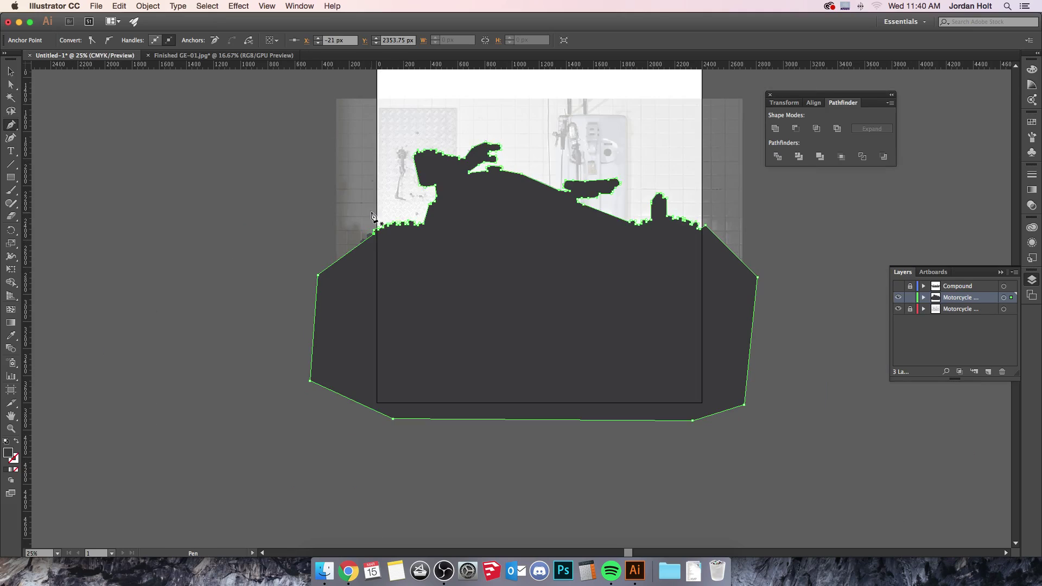
pyautogui.click(10, 71)
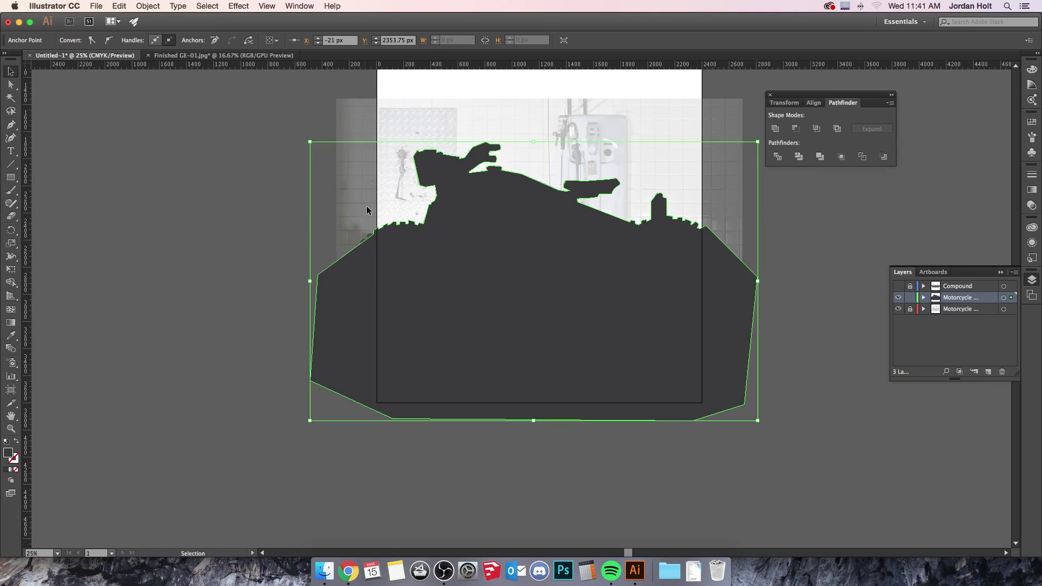
# Fill the traced shape red, hide the photo layer and show the Compound layer.
pyautogui.click(75, 42)
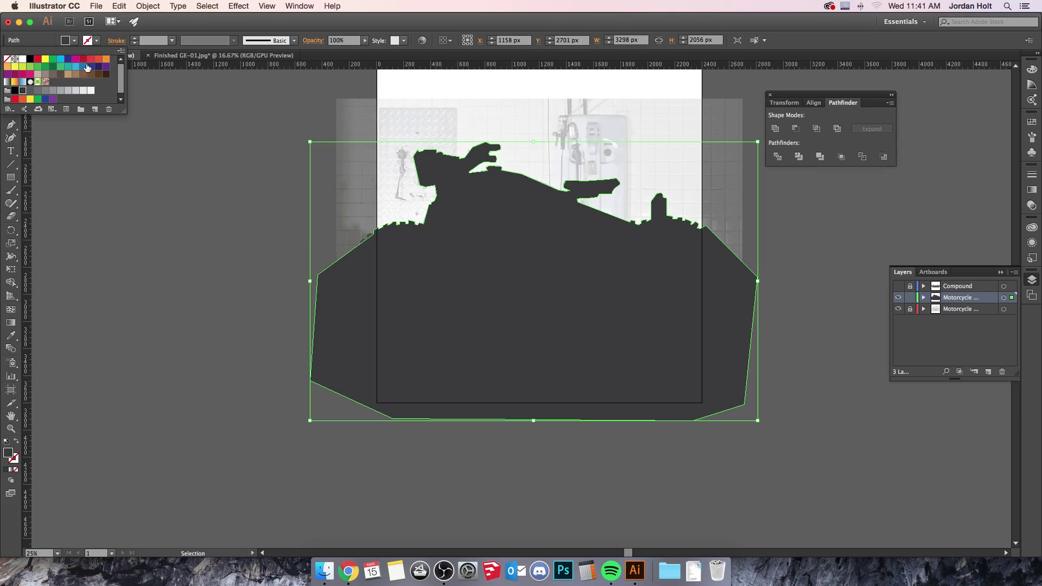
pyautogui.click(102, 61)
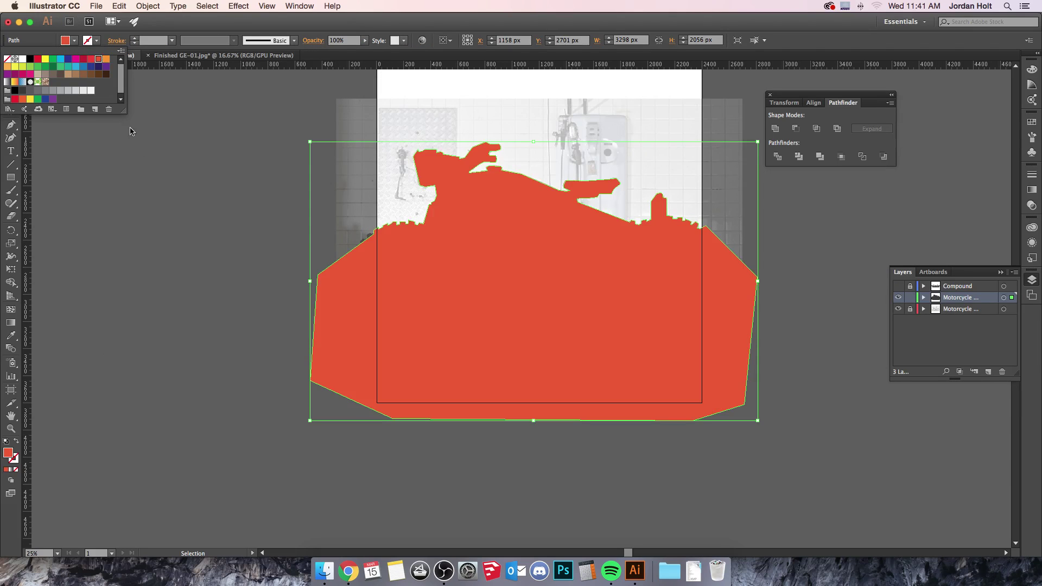
pyautogui.click(875, 298)
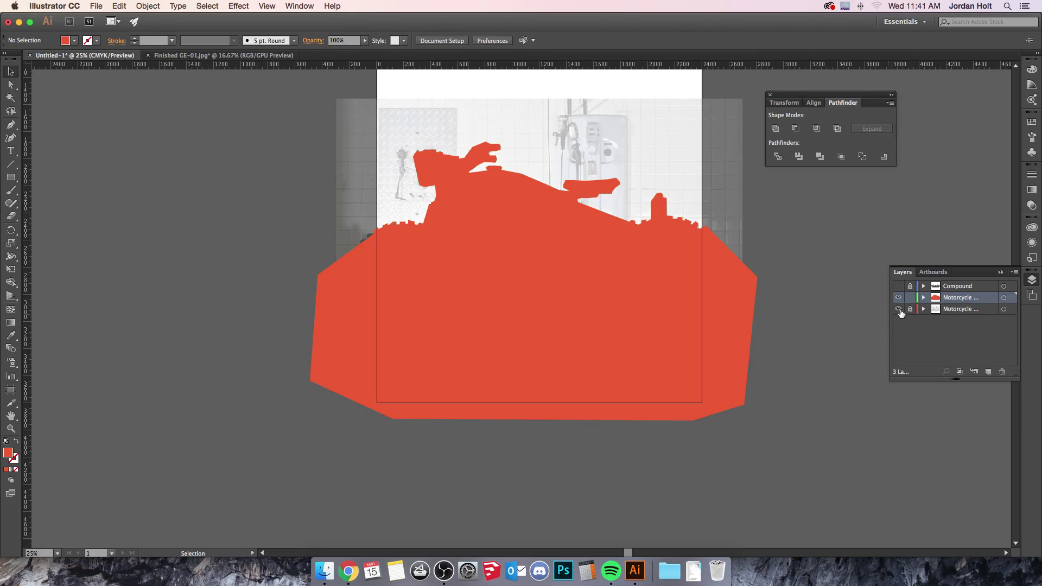
pyautogui.click(898, 309)
pyautogui.click(899, 287)
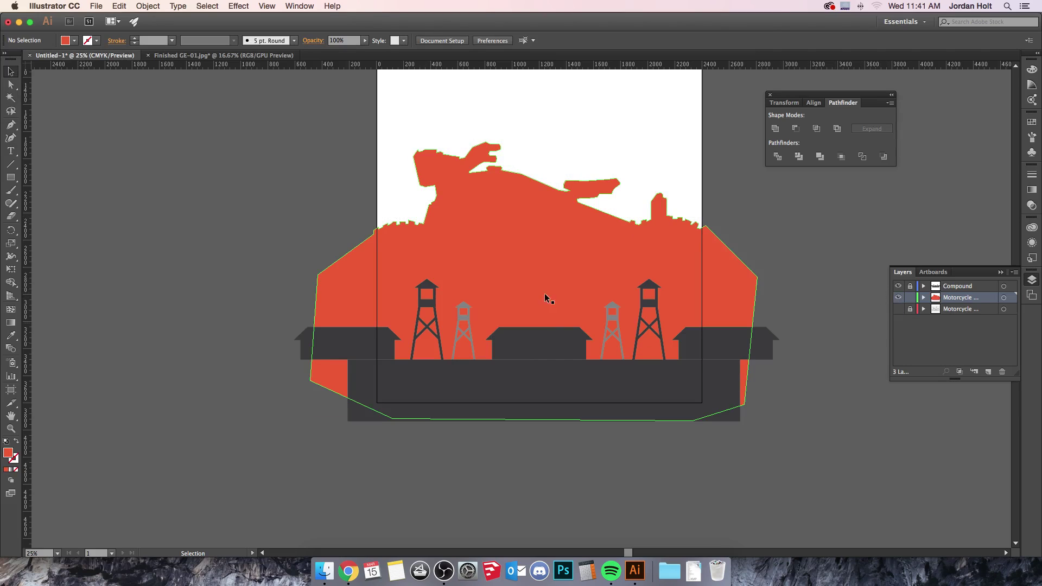
# Move the red shape lower and view the Finished GE-01.jpg reference poster.
pyautogui.click(510, 244)
pyautogui.hotkey('shift', 'Down')
pyautogui.hotkey('shift', 'Down')
pyautogui.hotkey('shift', 'Down')
pyautogui.hotkey('shift', 'Down')
pyautogui.hotkey('shift', 'Down')
pyautogui.hotkey('shift', 'Down')
pyautogui.hotkey('shift', 'Down')
pyautogui.hotkey('shift', 'Down')
pyautogui.hotkey('shift', 'Down')
pyautogui.hotkey('shift', 'Down')
pyautogui.hotkey('shift', 'Down')
pyautogui.hotkey('shift', 'Down')
pyautogui.hotkey('shift', 'Down')
pyautogui.hotkey('shift', 'Down')
pyautogui.hotkey('shift', 'Down')
pyautogui.hotkey('shift', 'Down')
pyautogui.hotkey('shift', 'Down')
pyautogui.hotkey('shift', 'Down')
pyautogui.hotkey('shift', 'Down')
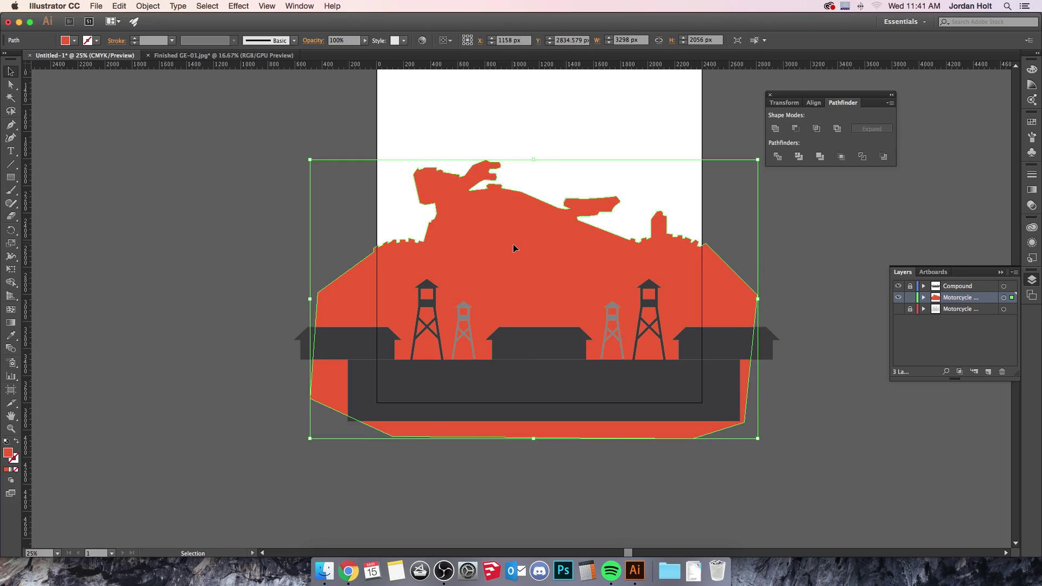
pyautogui.moveTo(514, 253); pyautogui.dragTo(515, 264)
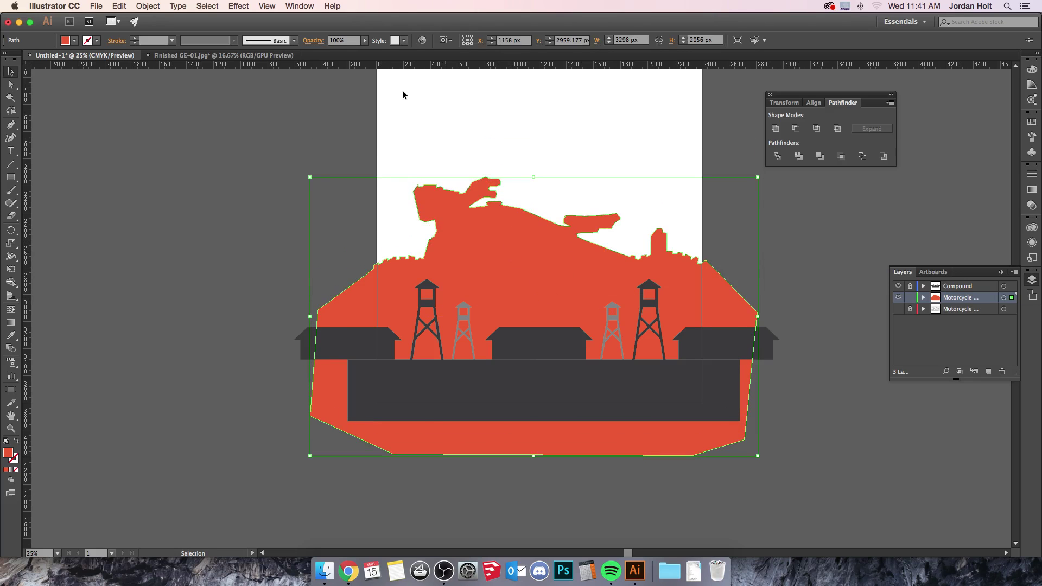
pyautogui.click(239, 55)
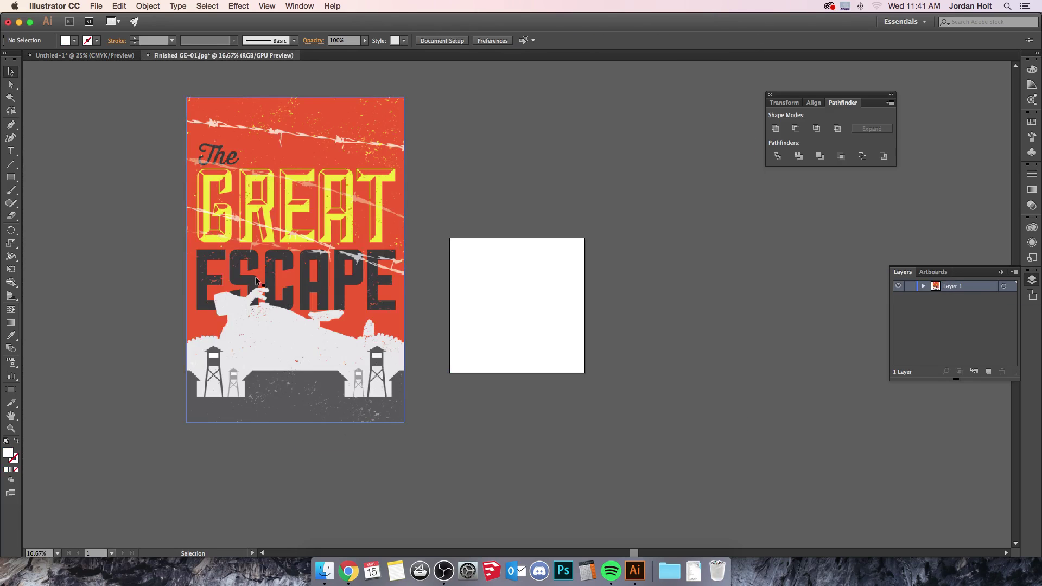
# Add a new layer above the photo layer named 'BG Color'.
pyautogui.click(84, 55)
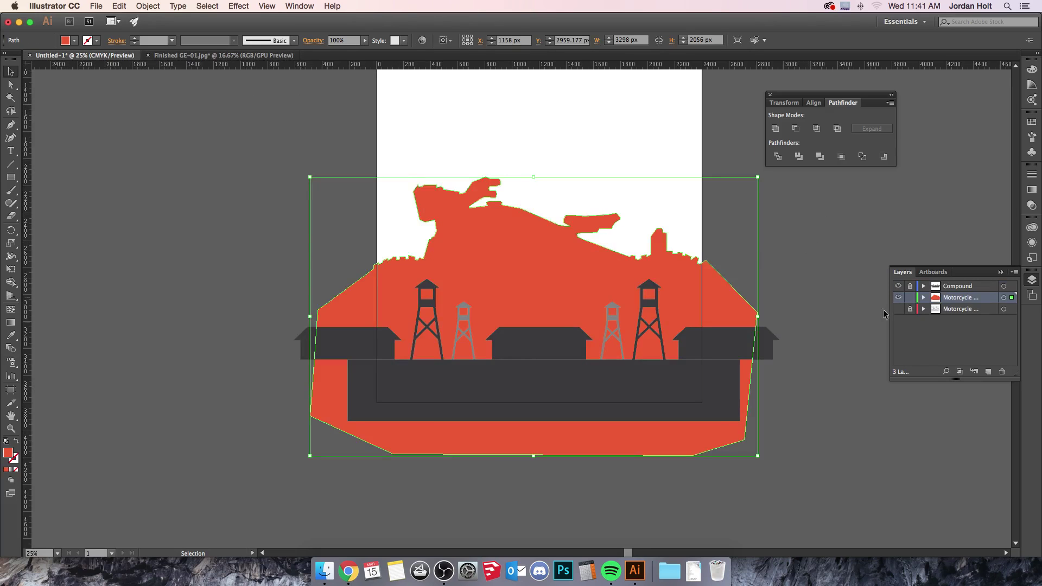
pyautogui.click(969, 312)
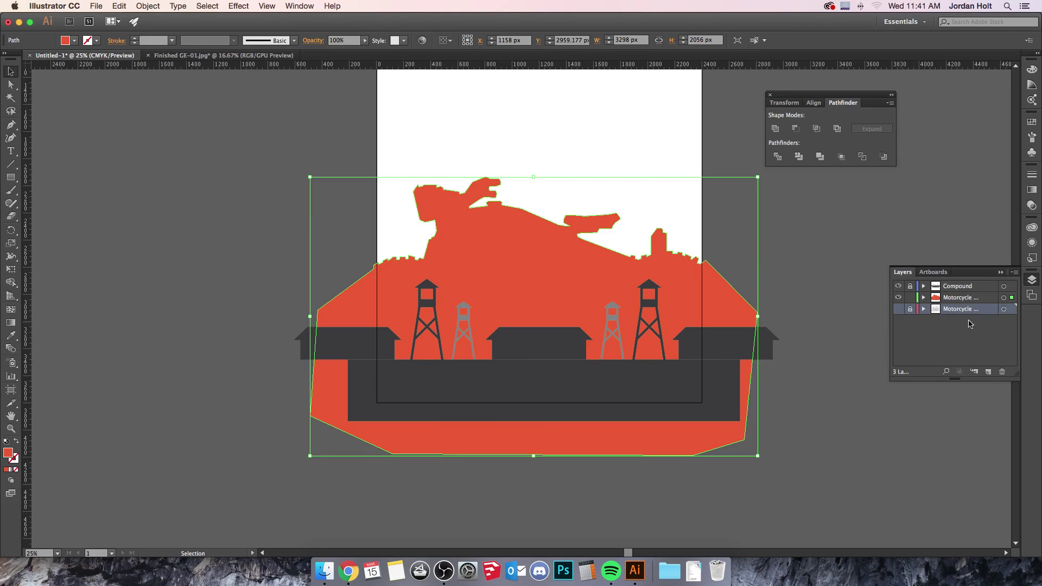
pyautogui.click(987, 371)
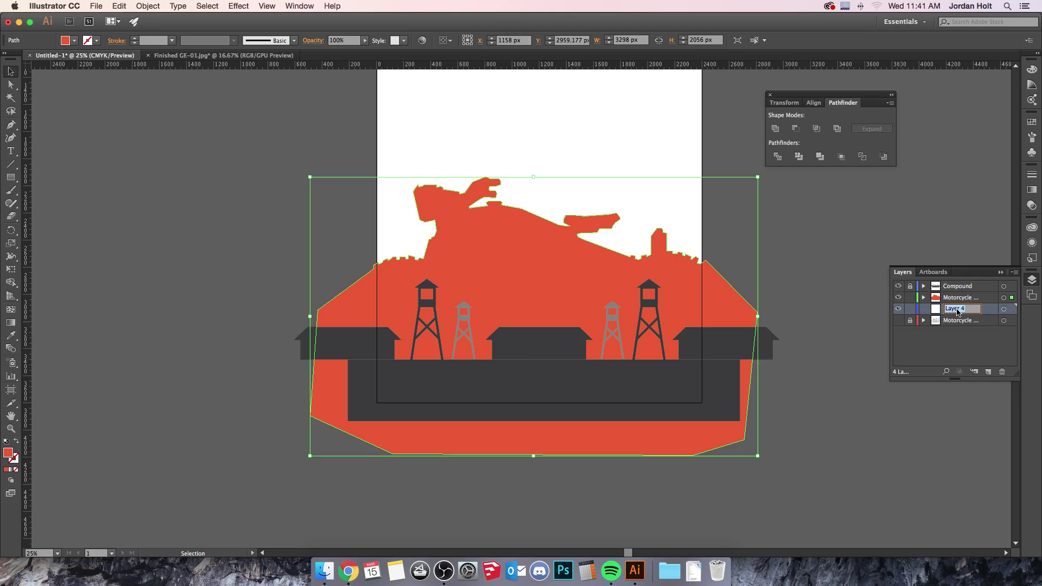
pyautogui.write('BG Color')
# Draw a 2400 × 3600 px rectangle covering the whole artboard.
pyautogui.press('super+minus')
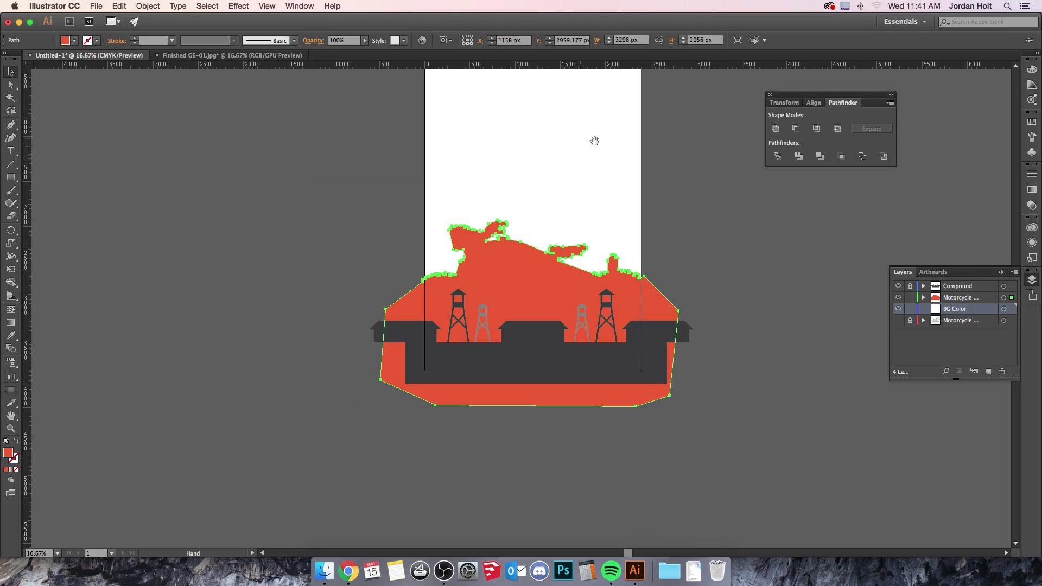
pyautogui.moveTo(580, 197); pyautogui.dragTo(579, 197)
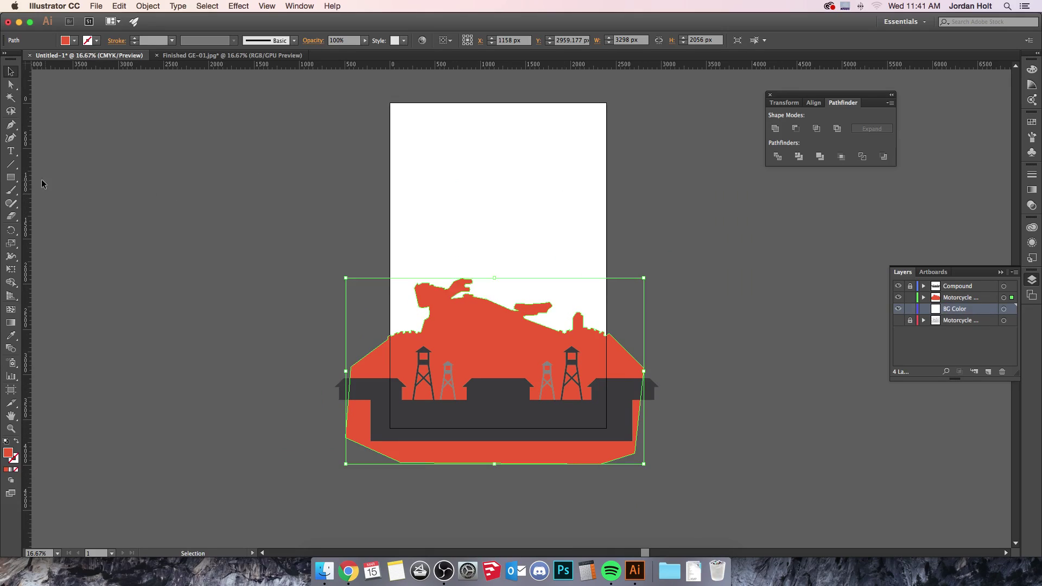
pyautogui.click(11, 177)
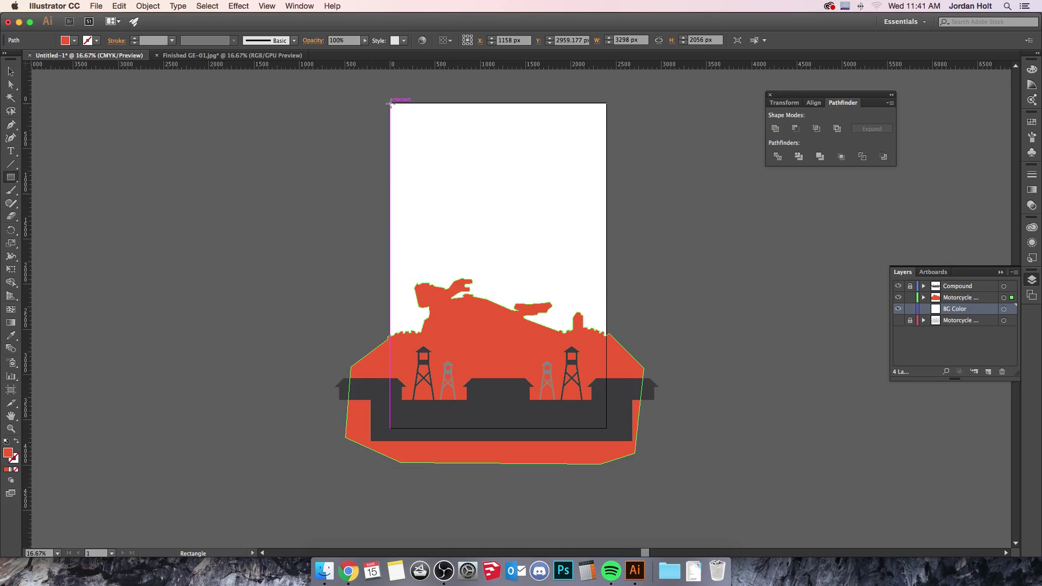
pyautogui.moveTo(389, 104); pyautogui.dragTo(607, 428)
pyautogui.click(11, 68)
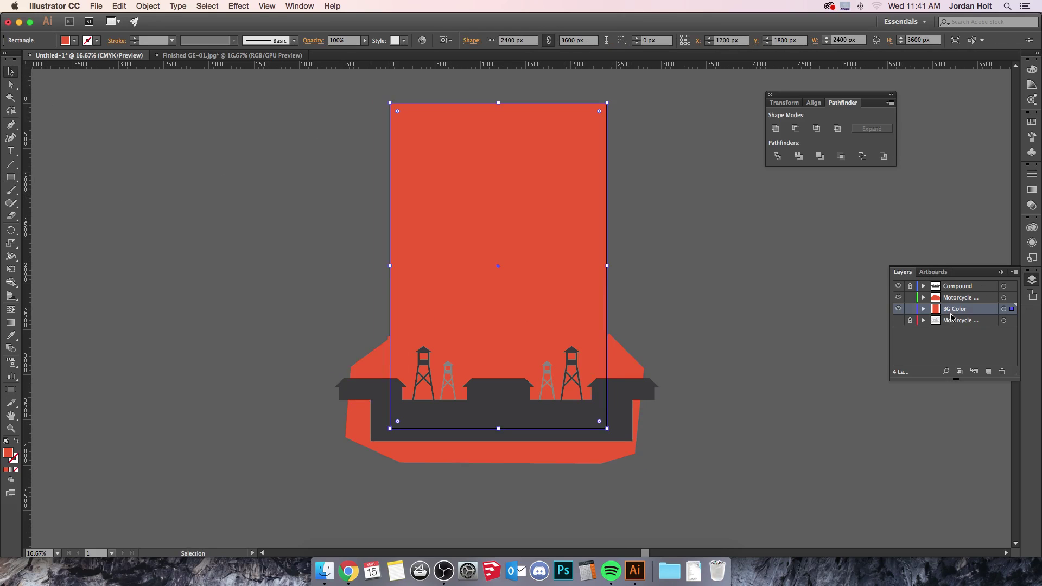
# Fill the motorcycle silhouette white, then lock the BG Color layer.
pyautogui.keyDown('alt'); pyautogui.click(950, 297); pyautogui.keyUp('alt')
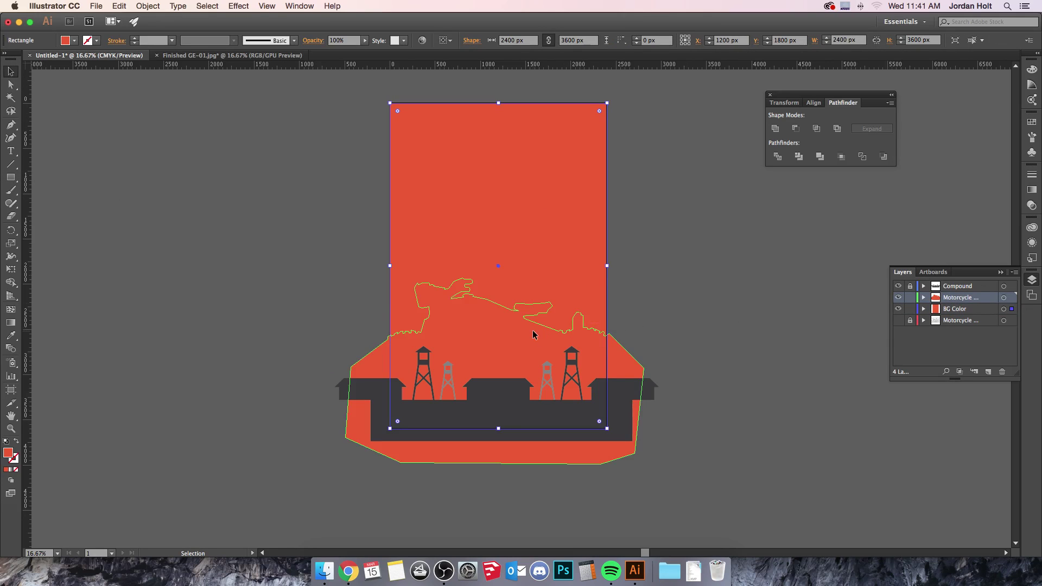
pyautogui.click(67, 41)
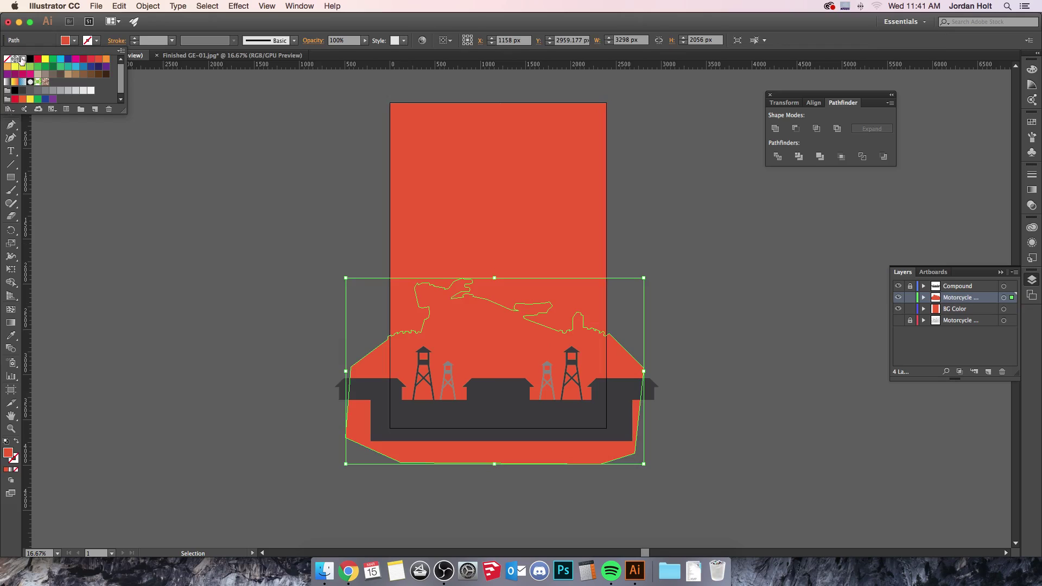
pyautogui.click(20, 61)
pyautogui.click(293, 160)
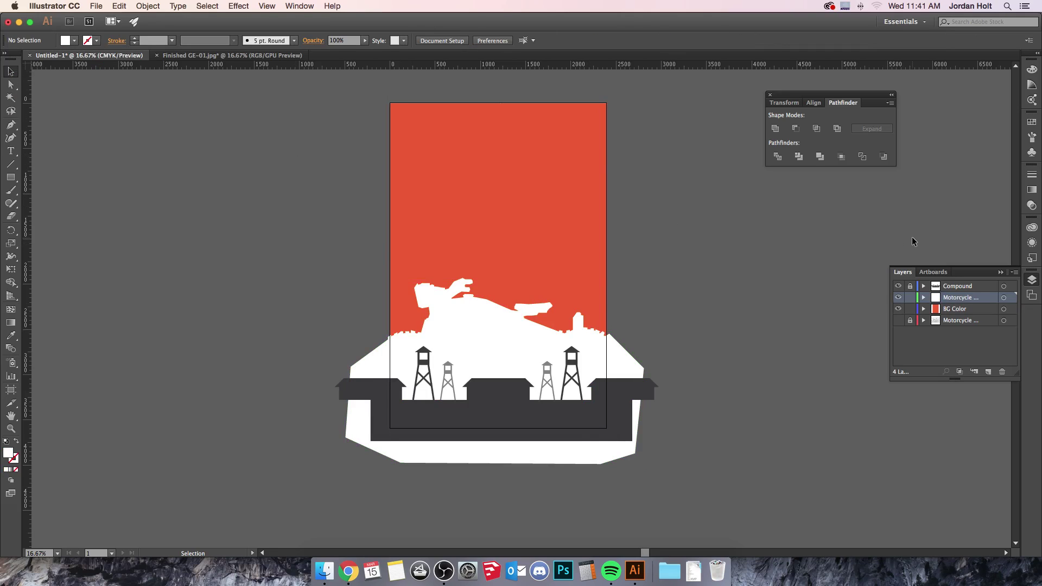
pyautogui.click(909, 309)
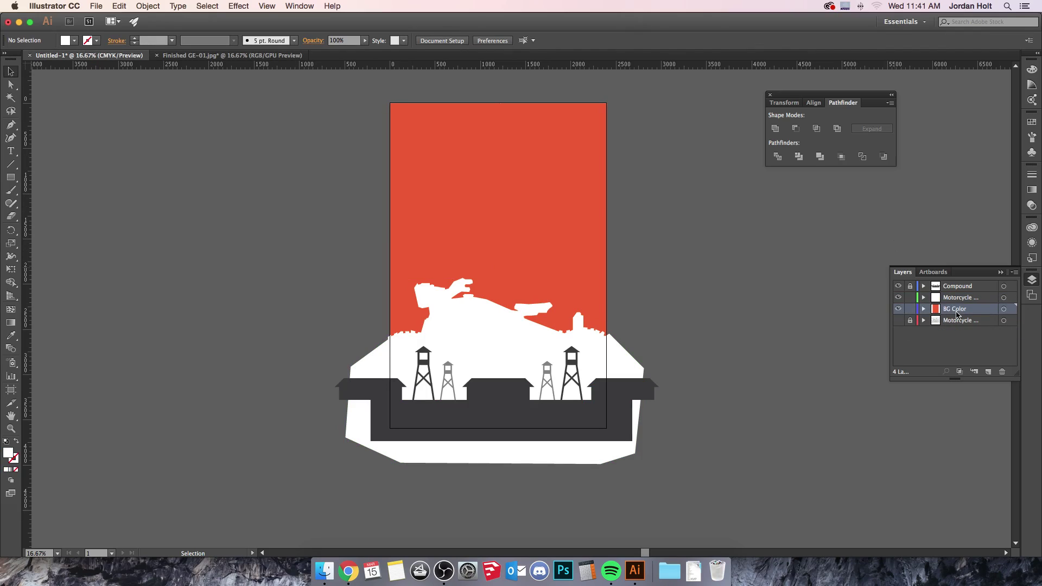
pyautogui.click(910, 310)
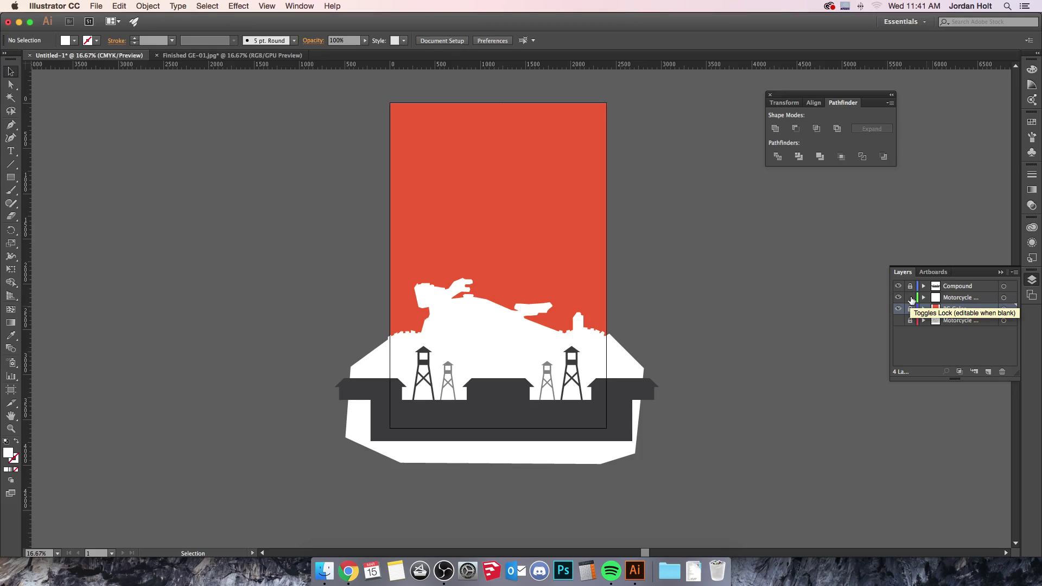
# Unlock the Compound layer and check selection of the white shape and ground rectangle.
pyautogui.click(911, 287)
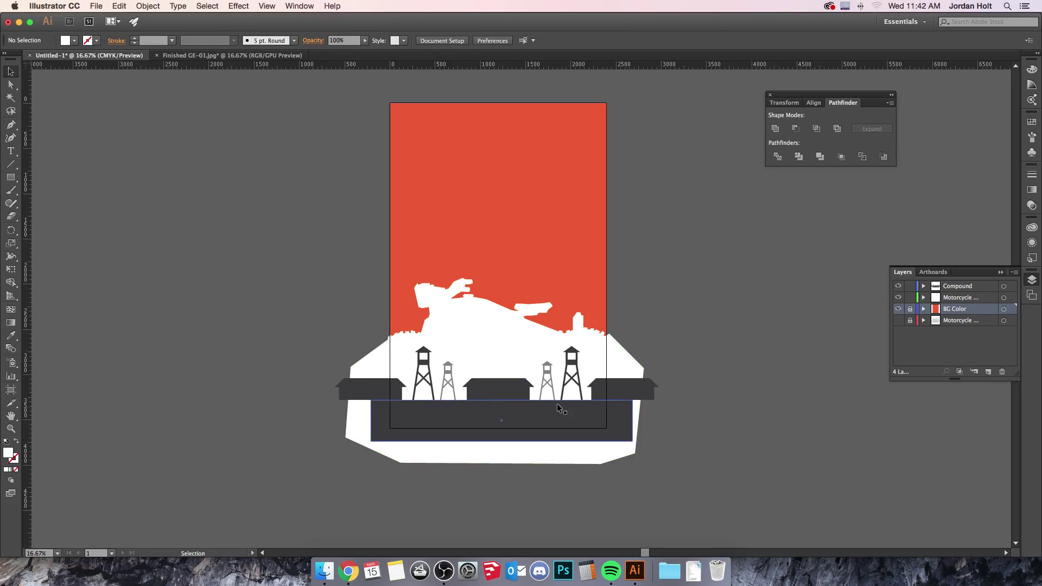
pyautogui.click(500, 343)
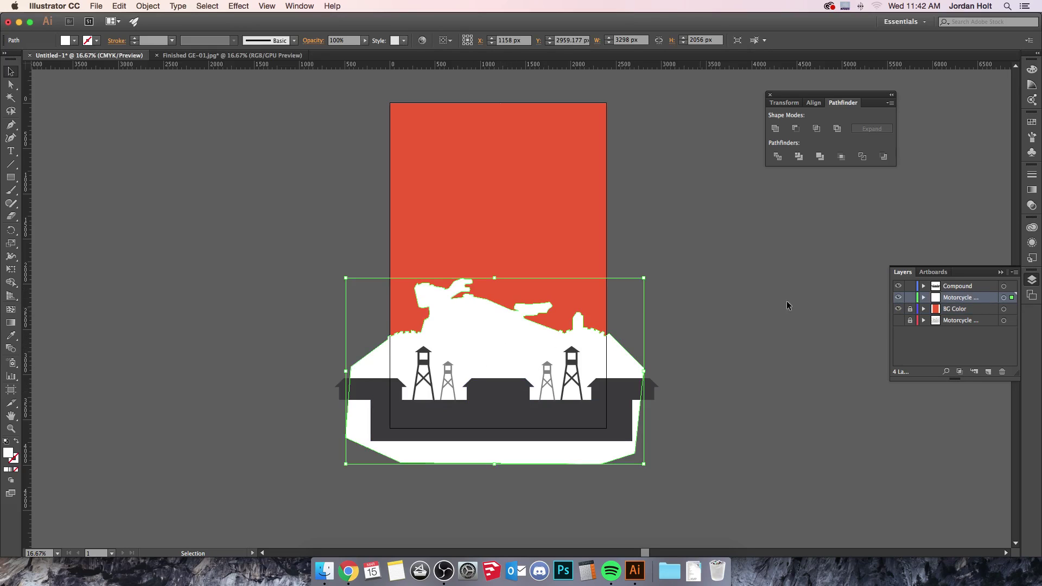
pyautogui.click(558, 425)
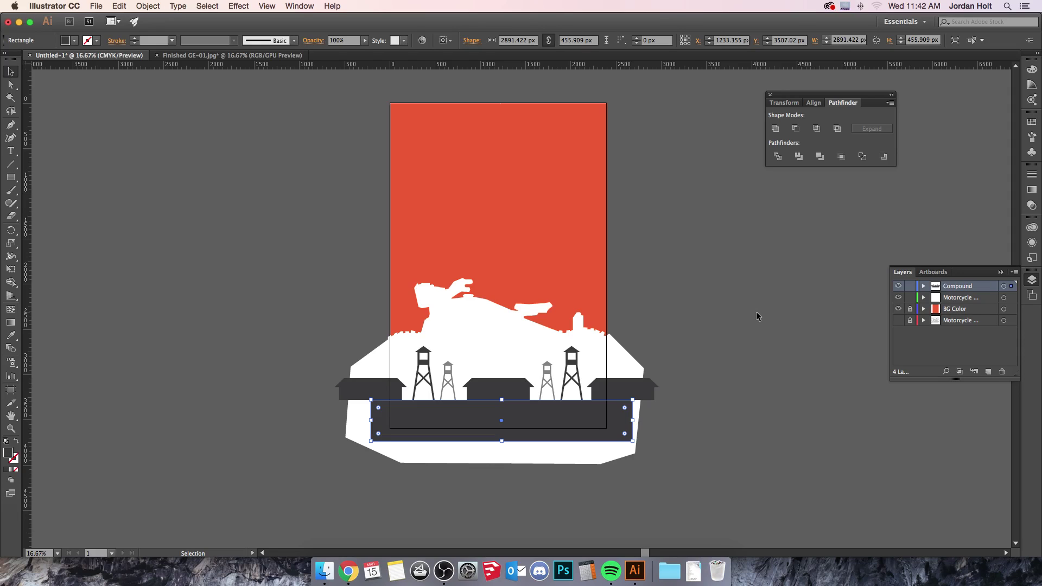
pyautogui.click(732, 315)
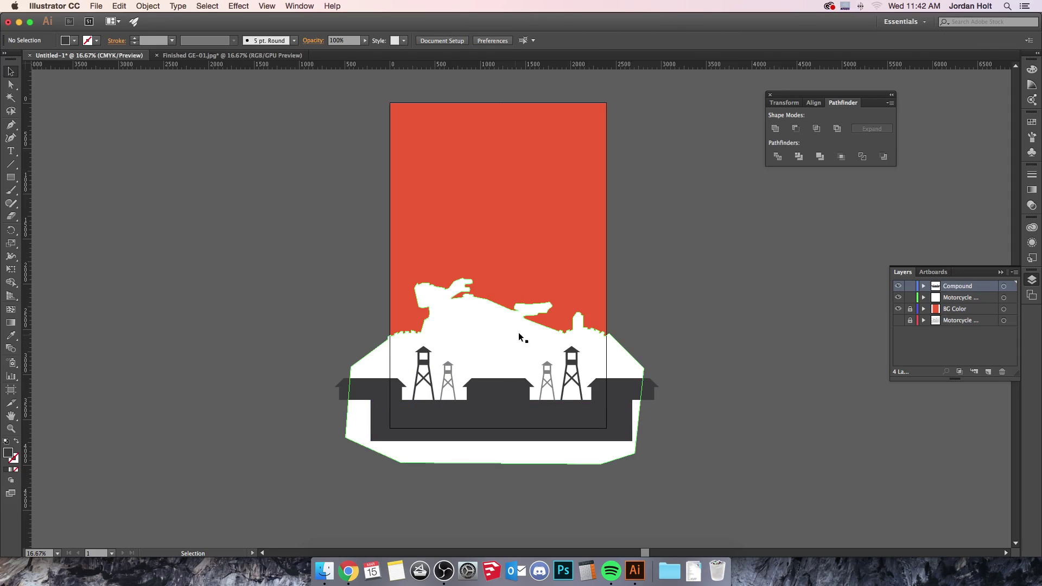